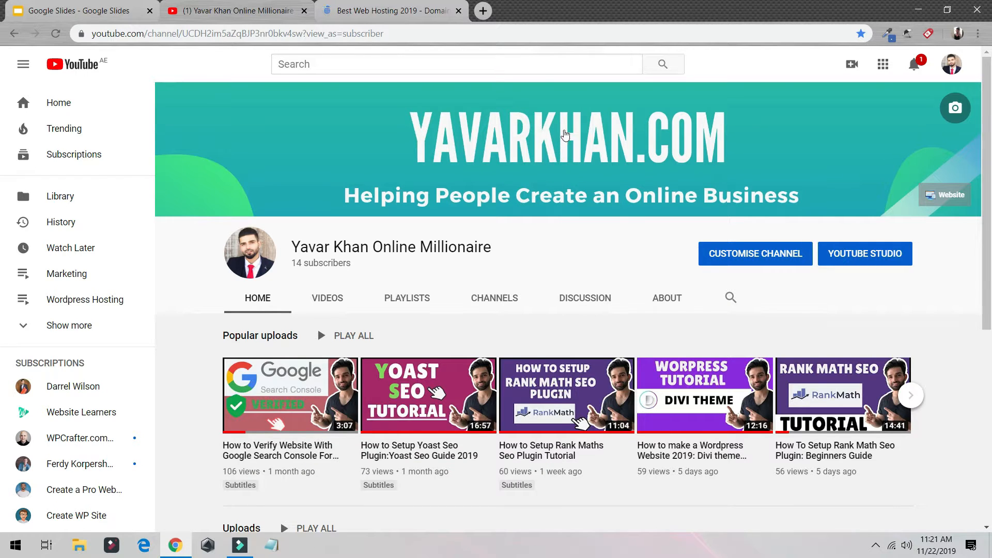
- On the Bluehost website, start a signup with the Choice Plus hosting plan and defer creating the domain
left_click(413, 10)
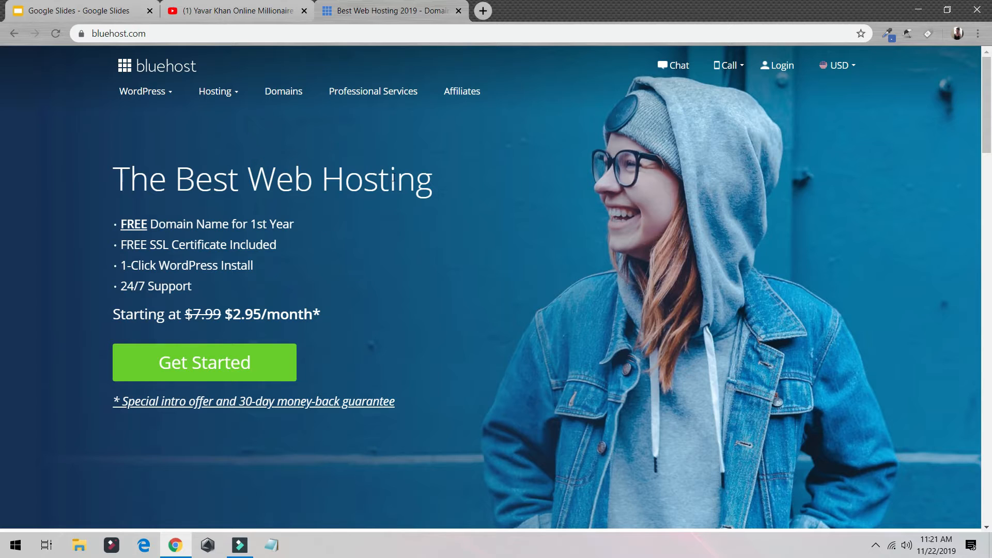
left_click(278, 368)
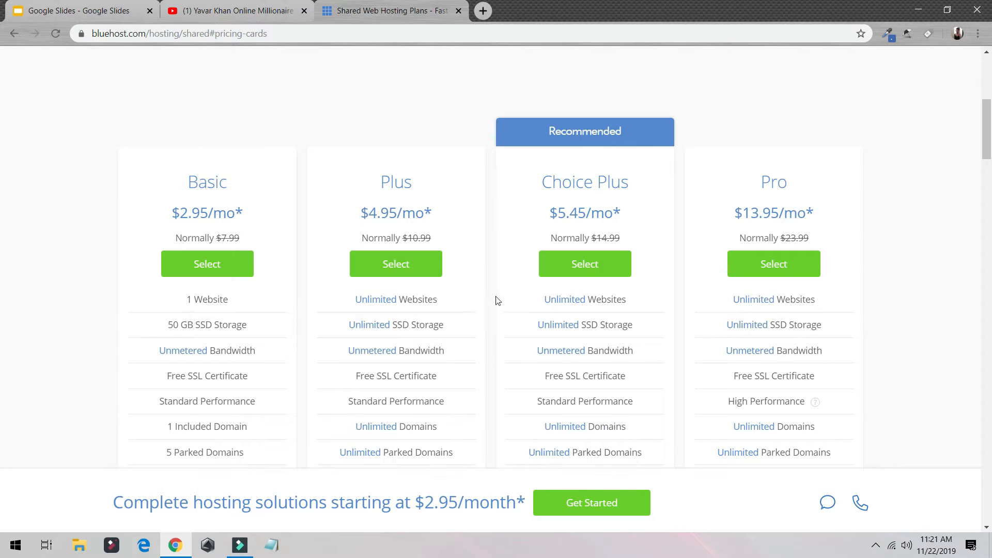
left_click(585, 267)
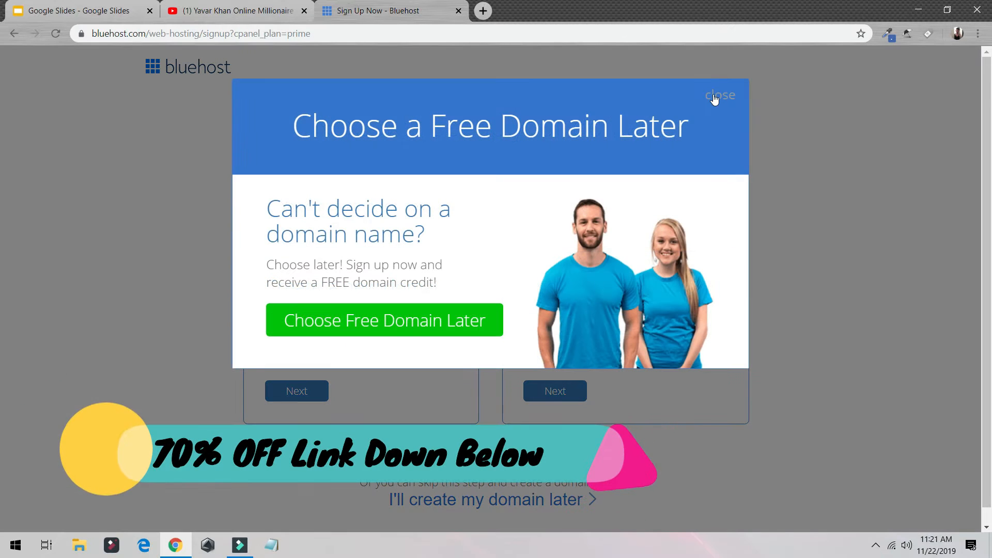
left_click(719, 95)
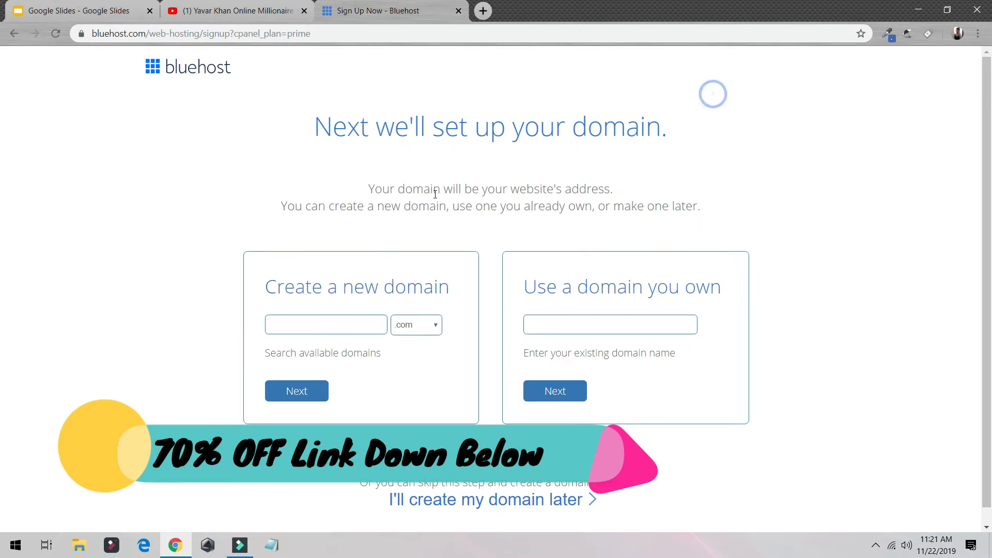
left_click(519, 504)
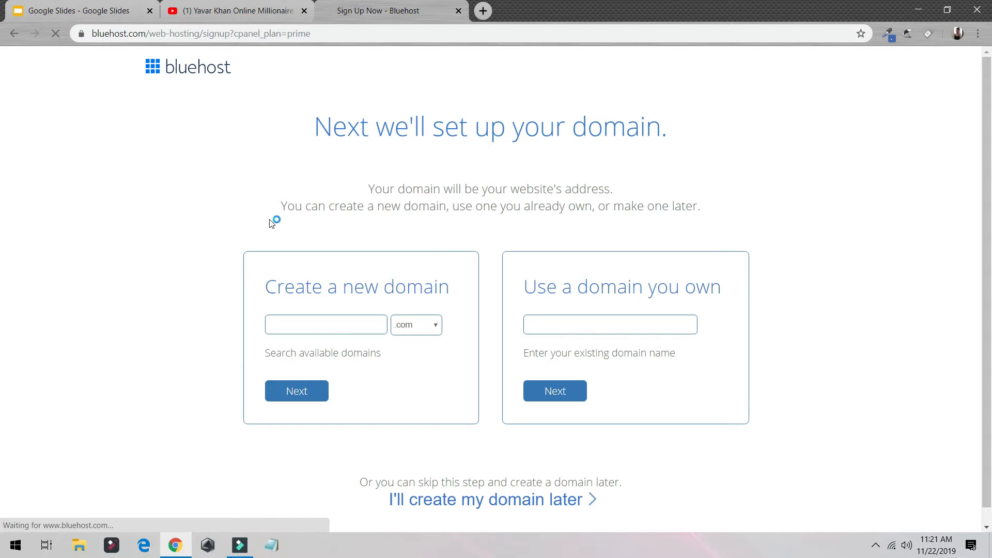
- Set the account plan to Prime 12 Month Price - $7.45/mo. and review the account information fields
scroll(244, 215, "down", 14)
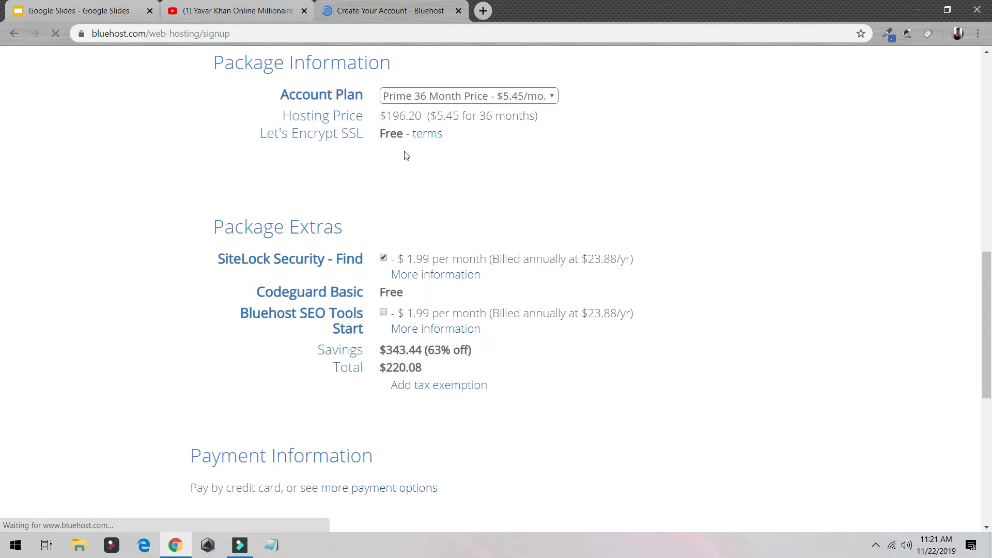
scroll(405, 155, "up", 3)
left_click(468, 226)
left_click(445, 243)
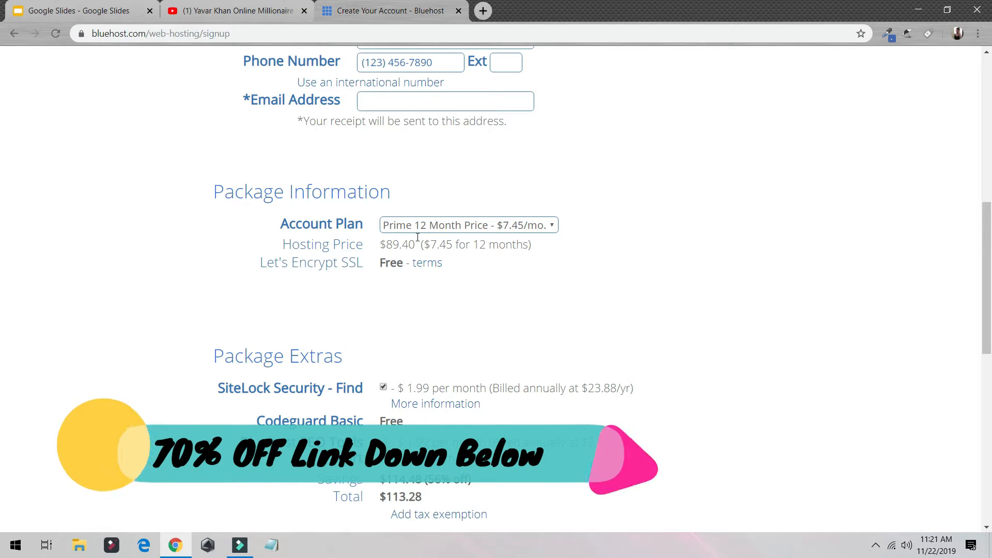
scroll(418, 238, "up", 7)
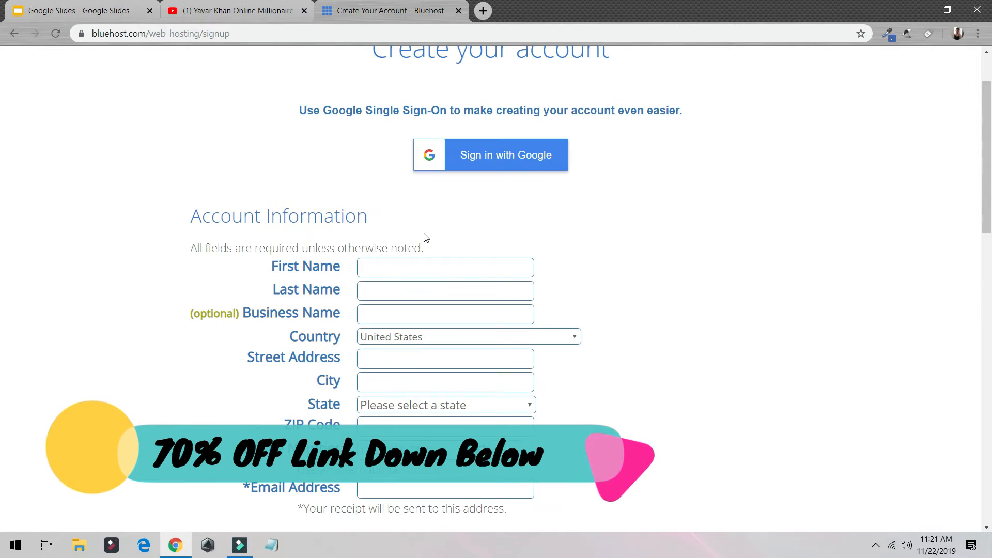
scroll(424, 237, "down", 10)
scroll(422, 235, "up", 7)
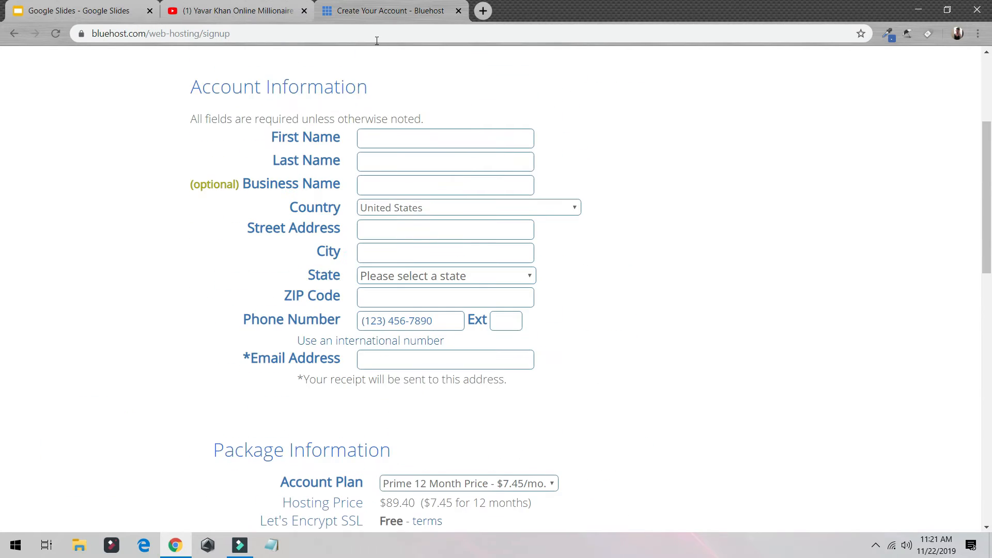
- Go to the Bluehost login page and sign in to the existing hosting account
left_click(376, 37)
type("blue")
key("Return")
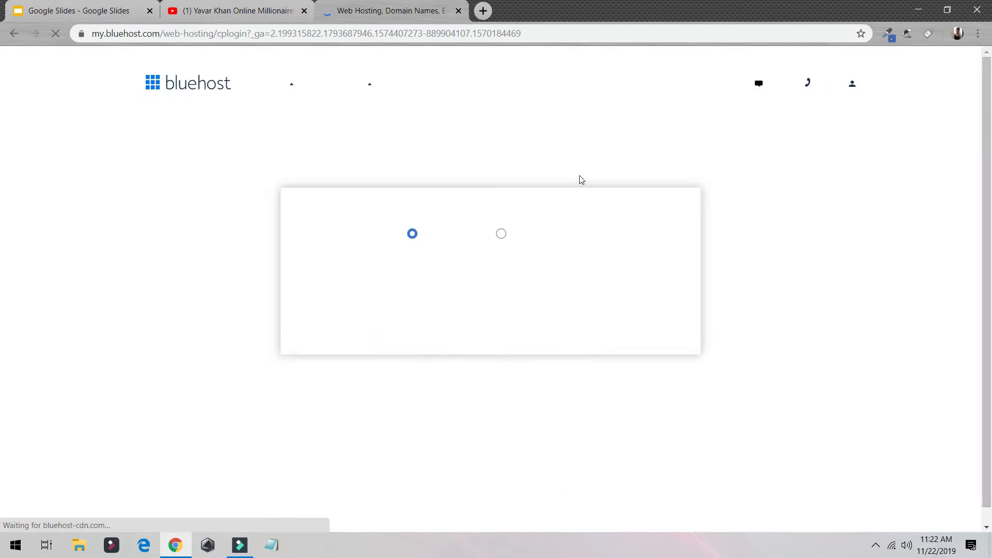
left_click(490, 459)
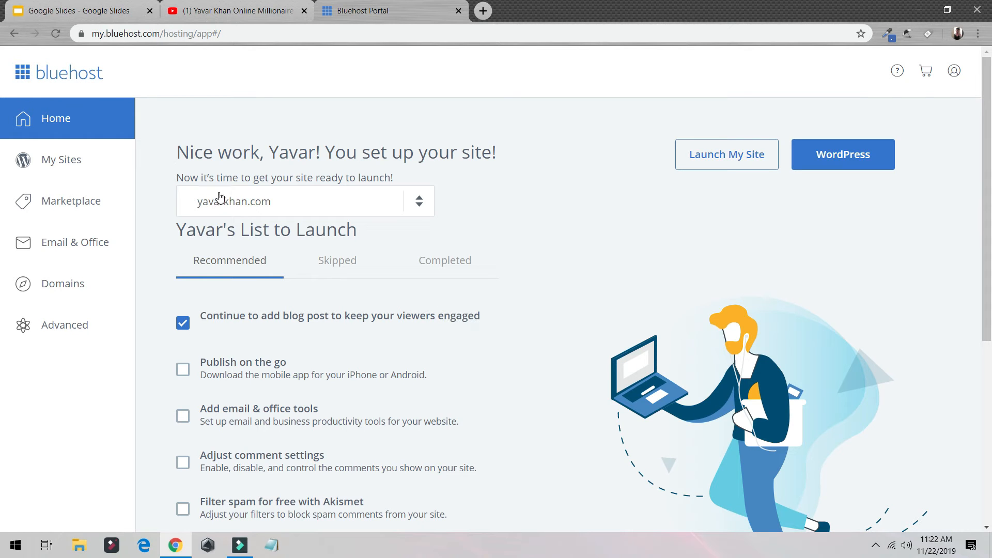
- Look over the existing sites under My Sites and start creating a new WordPress site
left_click(78, 167)
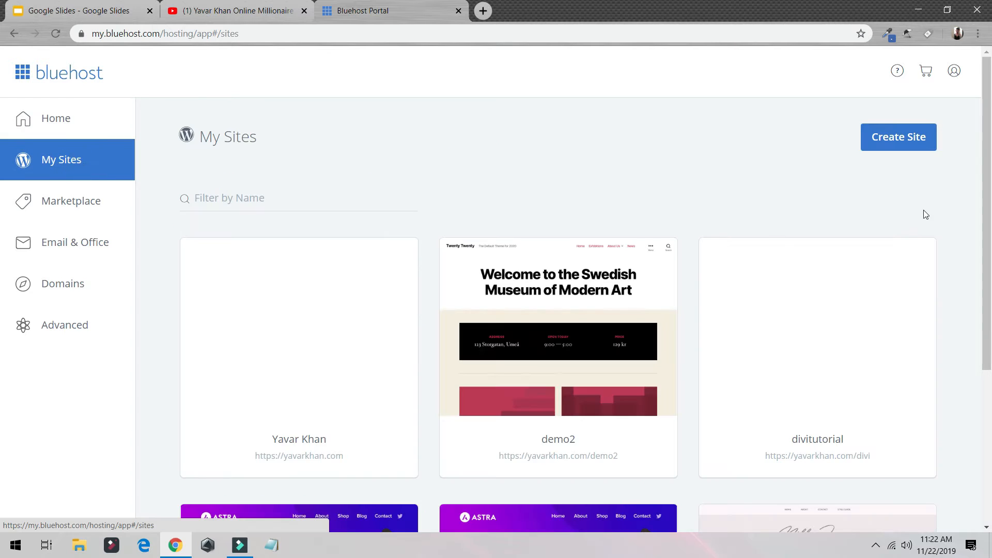
scroll(804, 216, "down", 5)
scroll(867, 234, "up", 4)
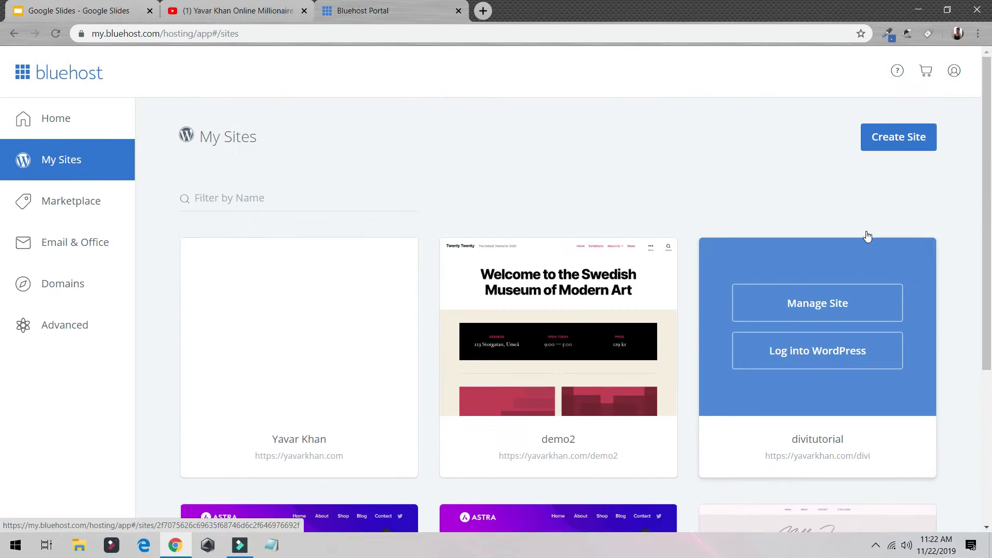
scroll(740, 345, "down", 4)
scroll(667, 218, "up", 1)
scroll(660, 217, "up", 3)
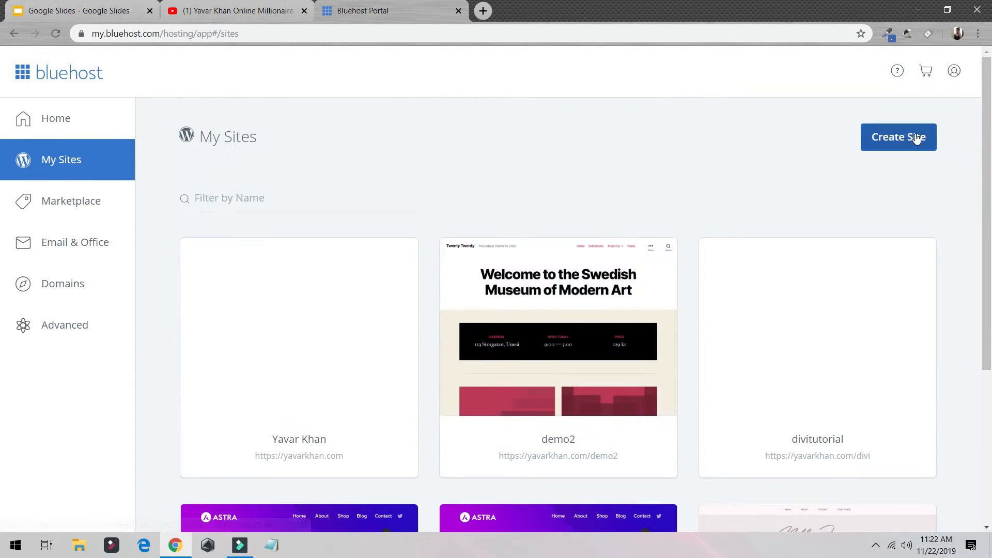
left_click(912, 135)
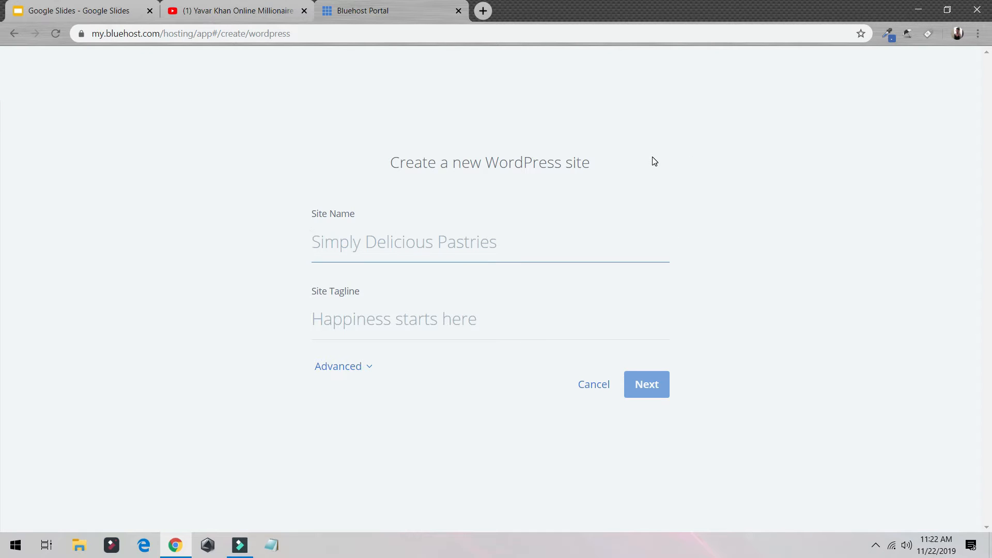
- Enter "sitename" as the site name and "Tagline" as the site tagline, and continue to domain selection
type("Si")
key("Tab")
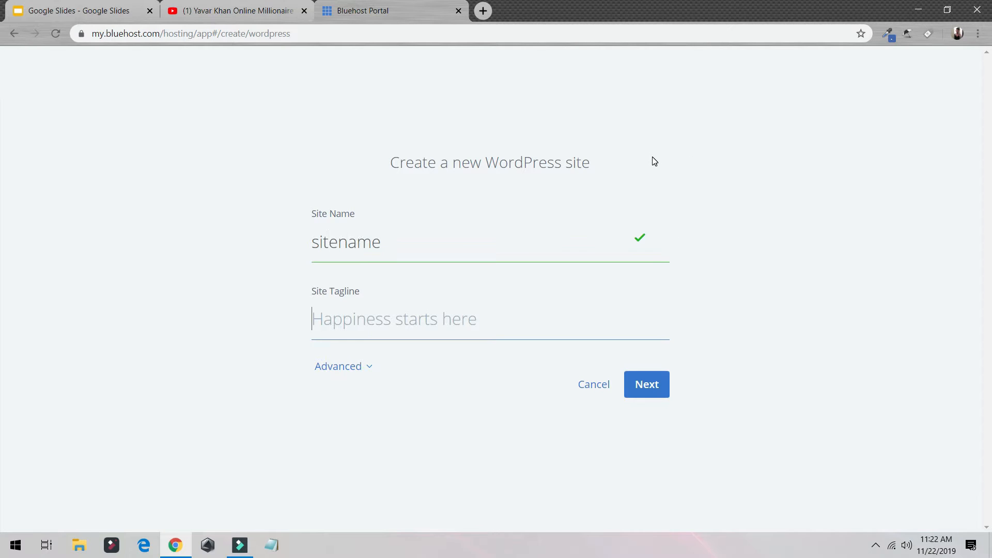
type("Des")
key("BackSpace")
key("BackSpace")
key("BackSpace")
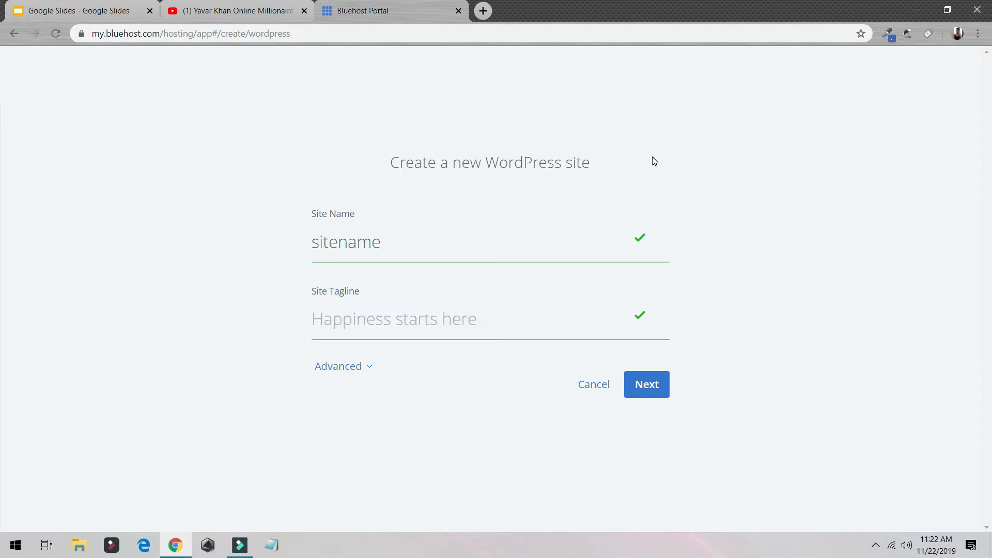
type("Tagl")
key("Return")
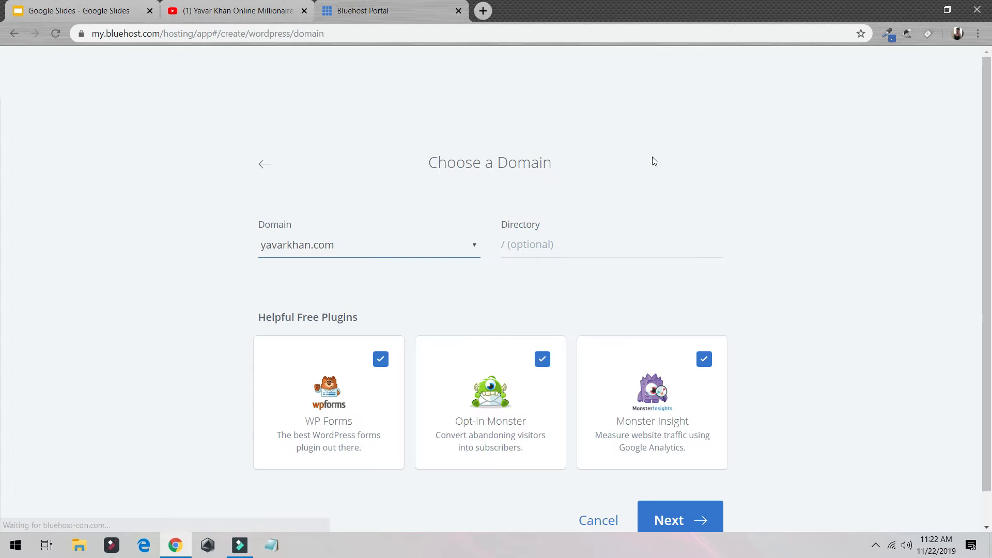
- Set the new site's installation directory to /demo1 under the preselected domain
left_click(573, 246)
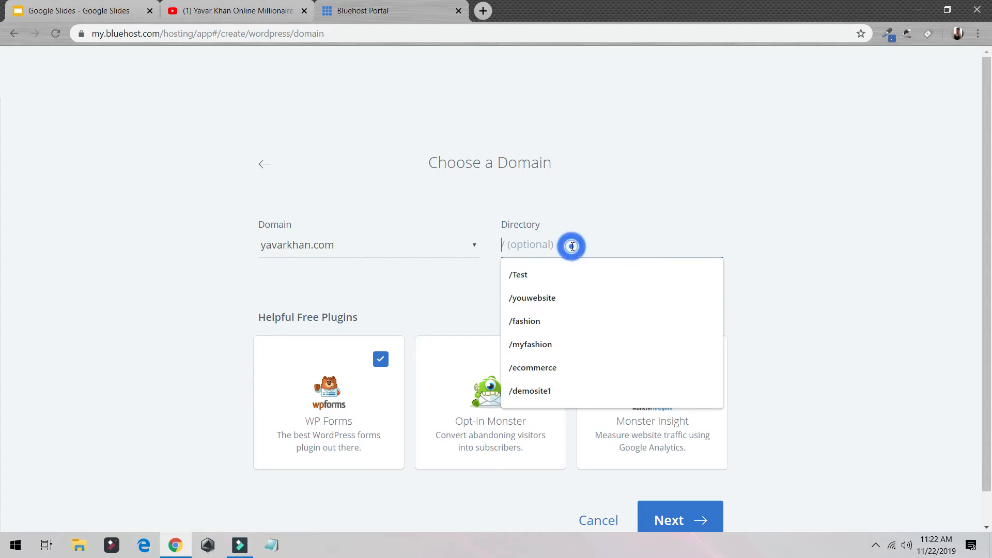
type("/dem")
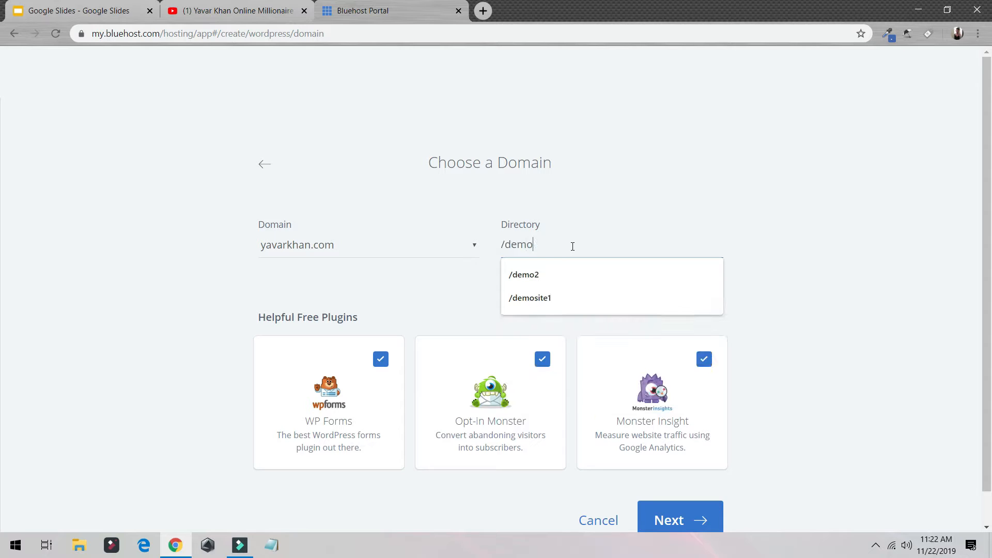
type("o1")
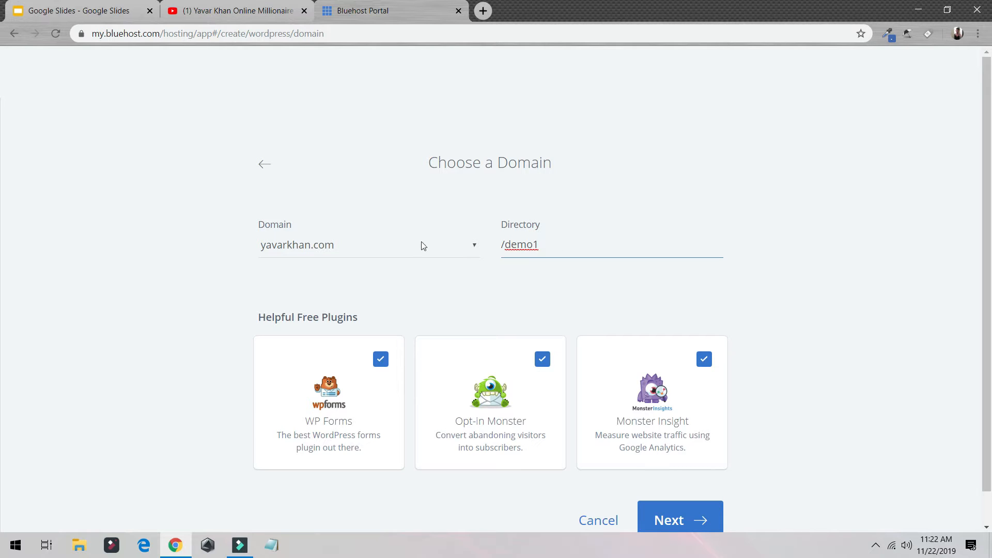
- Exclude the WP Forms, Opt-in Monster and Monster Insight plugins and install WordPress
left_click(381, 361)
left_click(543, 359)
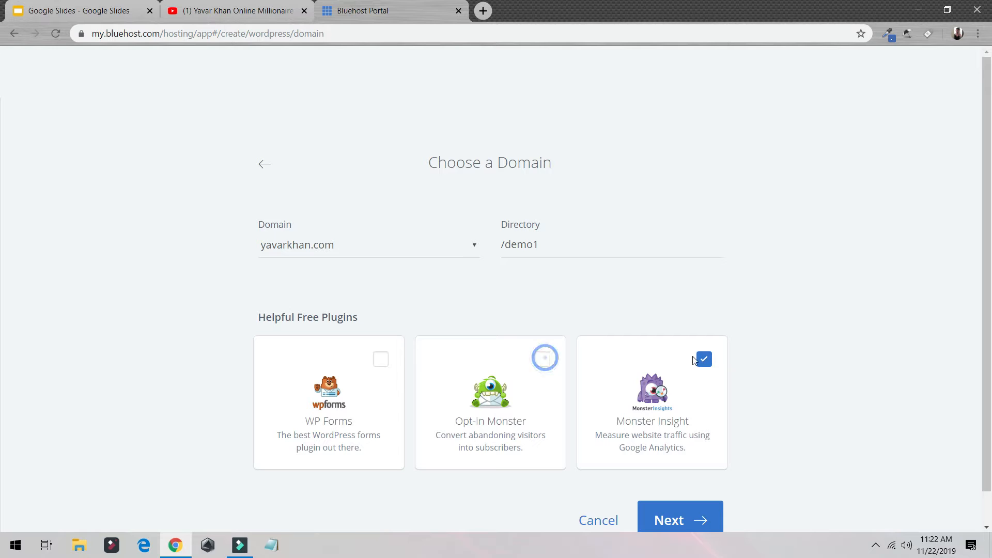
left_click(705, 360)
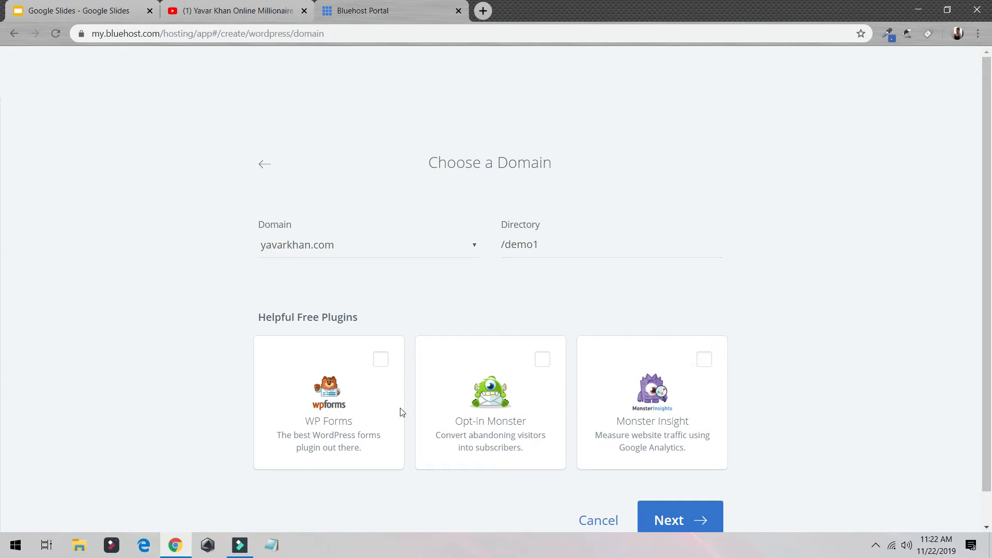
left_click(667, 518)
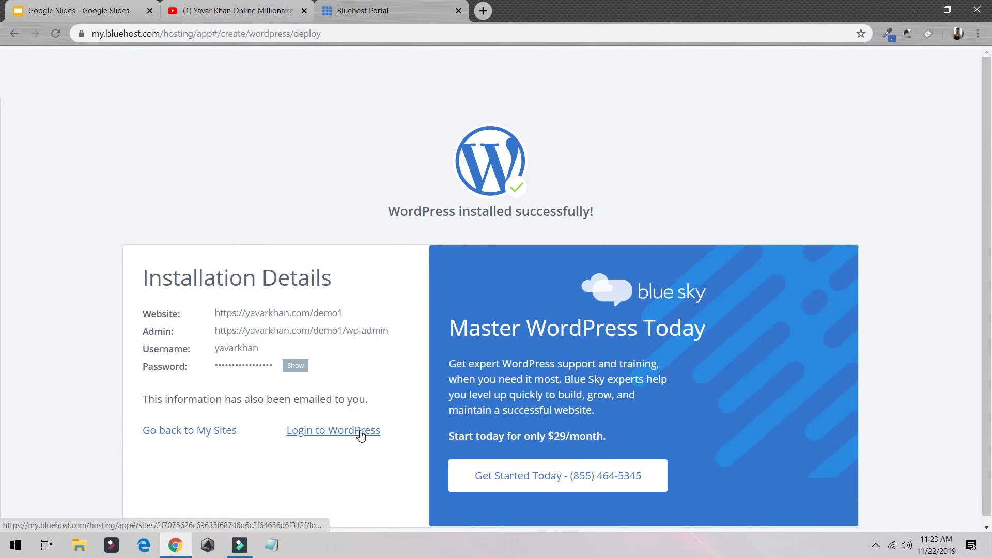
- Log in to the new site's WordPress dashboard and open the permalink settings
left_click(360, 434)
left_click(547, 14)
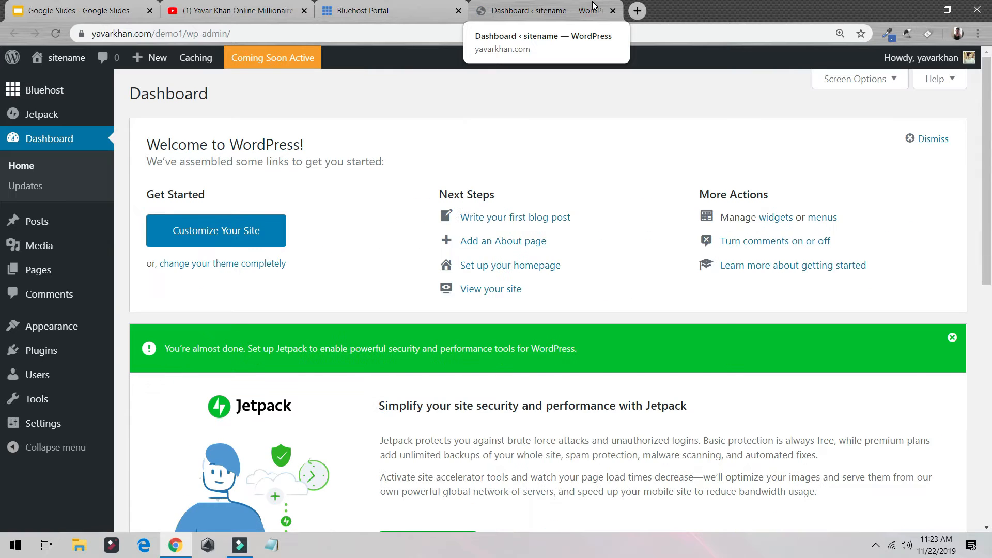
mouse_move(161, 388)
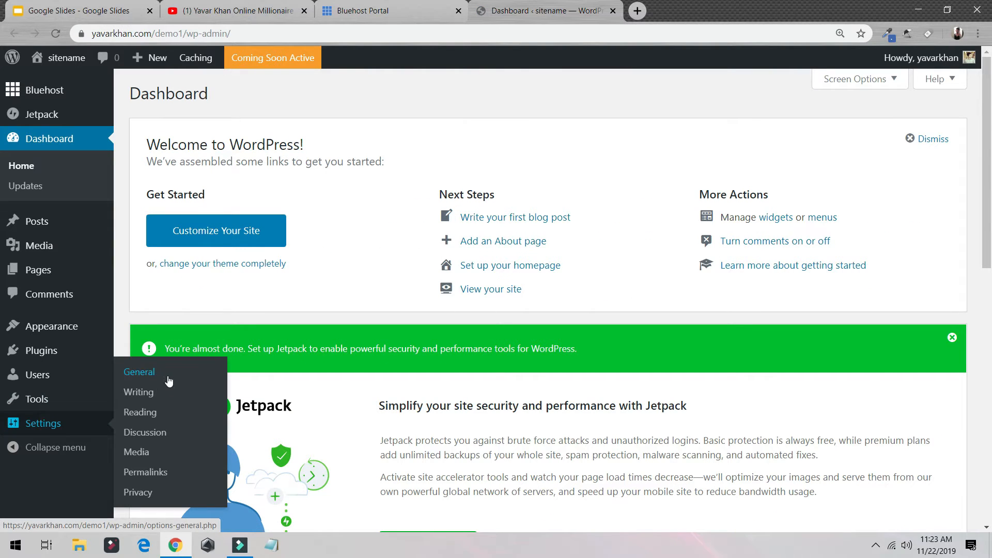
mouse_move(42, 423)
left_click(156, 474)
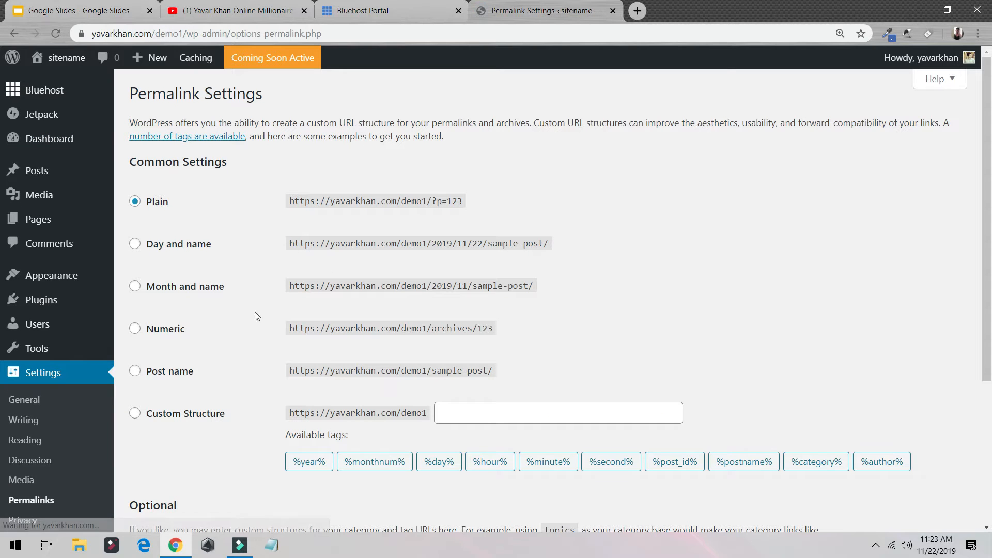
- Choose the Post name permalink structure and highlight the /sample-post/ ending in its example URL
left_click(183, 374)
left_click(178, 373)
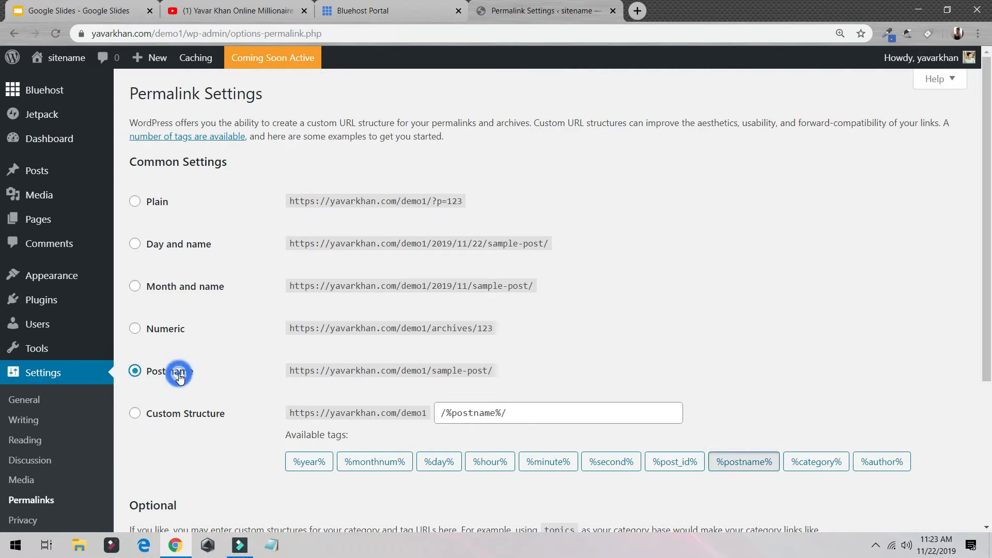
left_click_drag(429, 371, 501, 372)
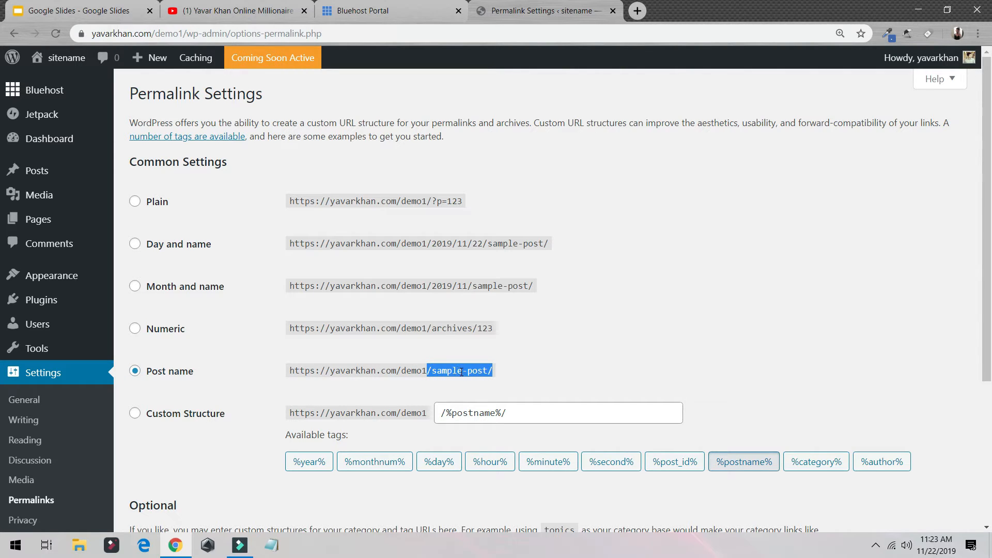
- View the site's "Hello world!" post in a separate tab and compare its URL ending and title with the Post name structure
middle_click(39, 77)
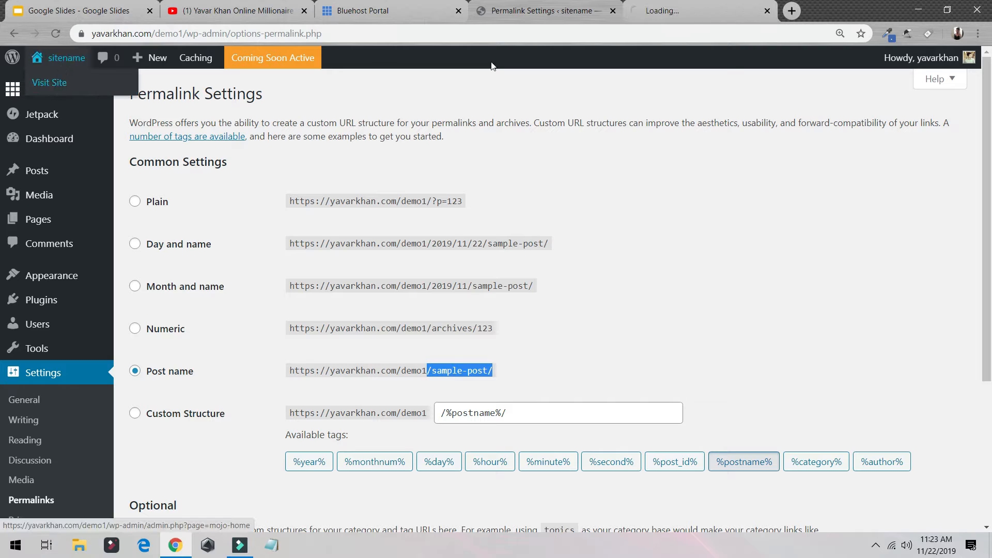
left_click(654, 4)
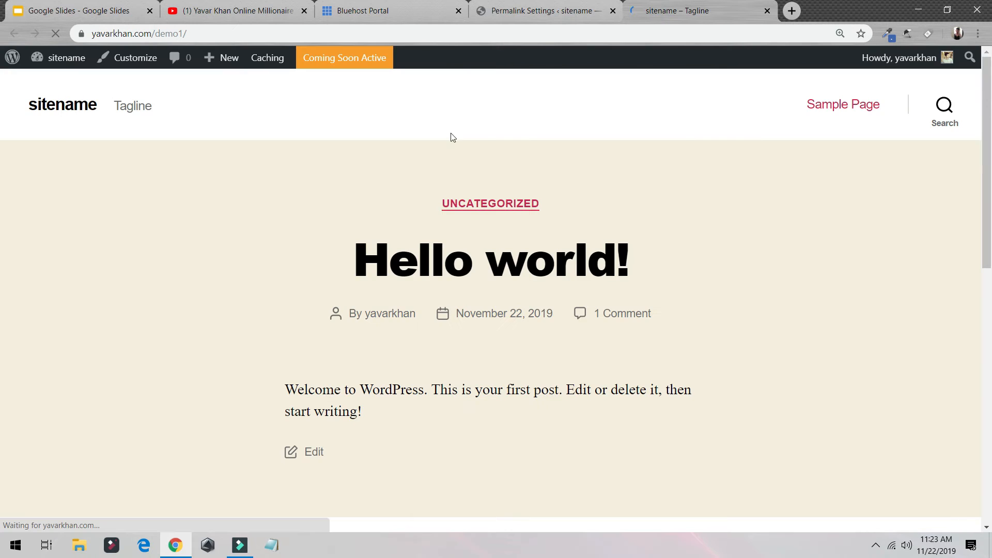
left_click(463, 265)
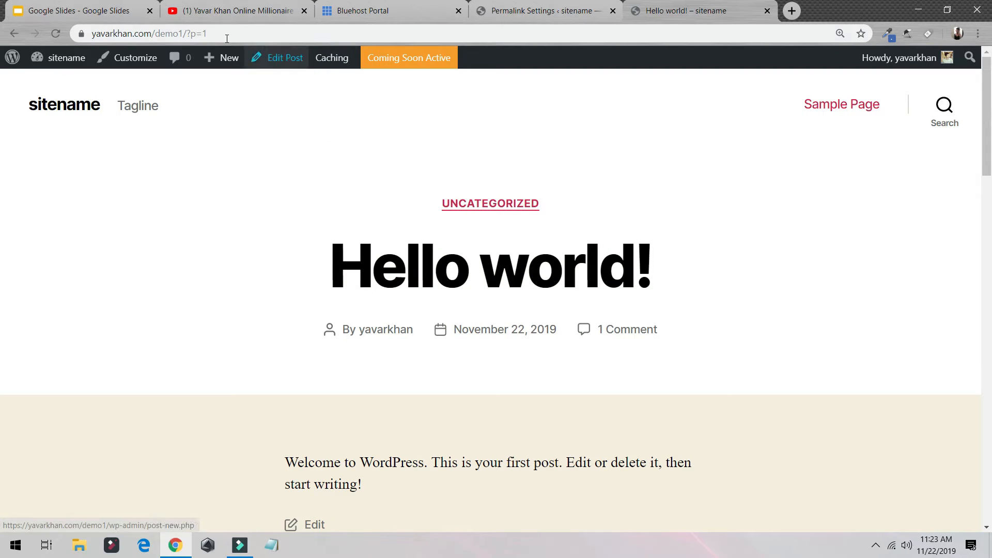
left_click_drag(185, 35, 312, 36)
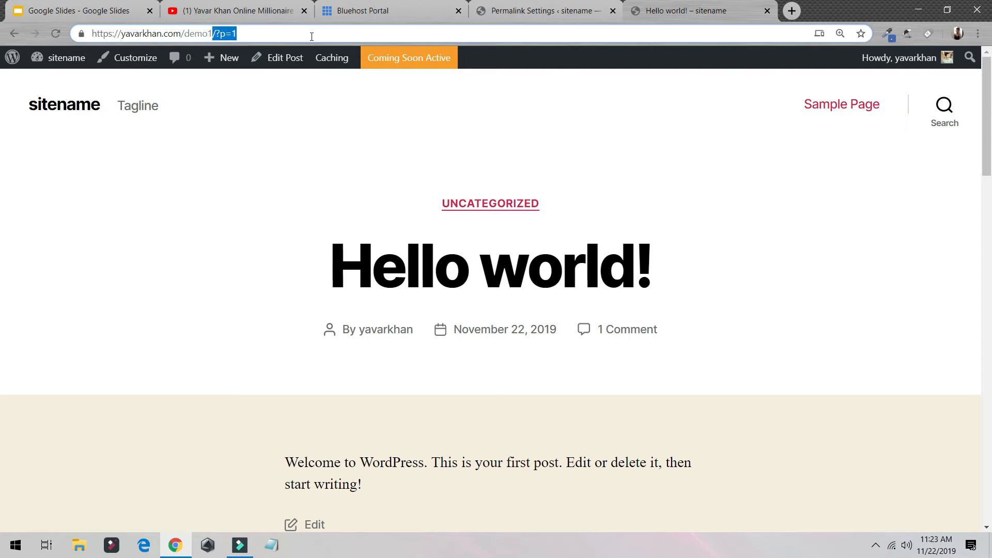
left_click(574, 6)
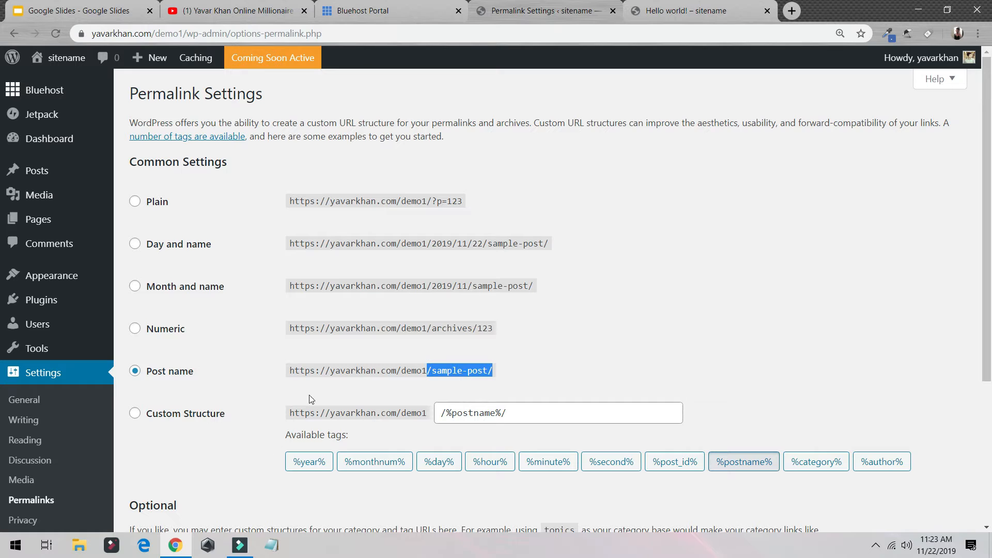
left_click(727, 7)
left_click_drag(329, 280, 734, 283)
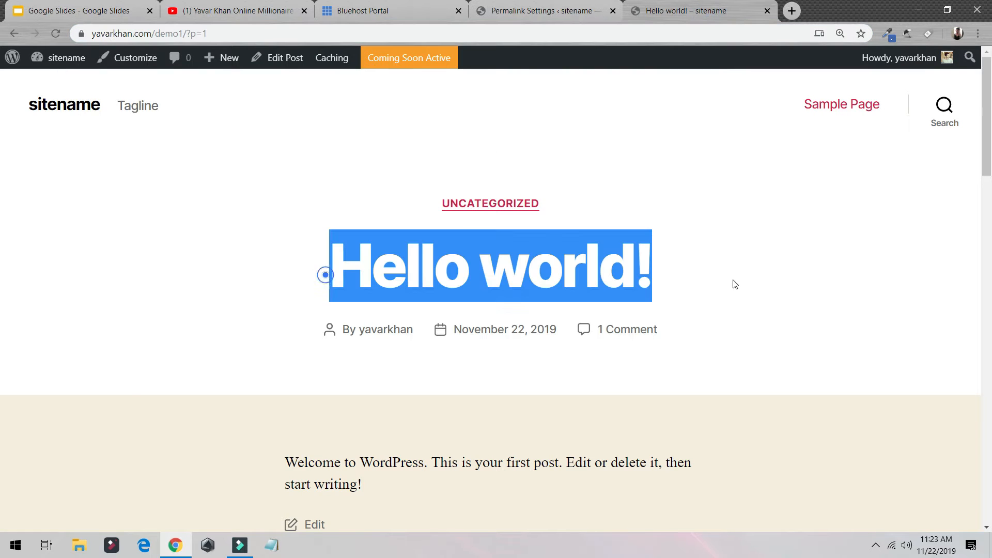
- Save the Post name permalink structure, checking the /?p=1 ending in the "Hello world!" post's address along the way
left_click(534, 5)
scroll(140, 475, "down", 4)
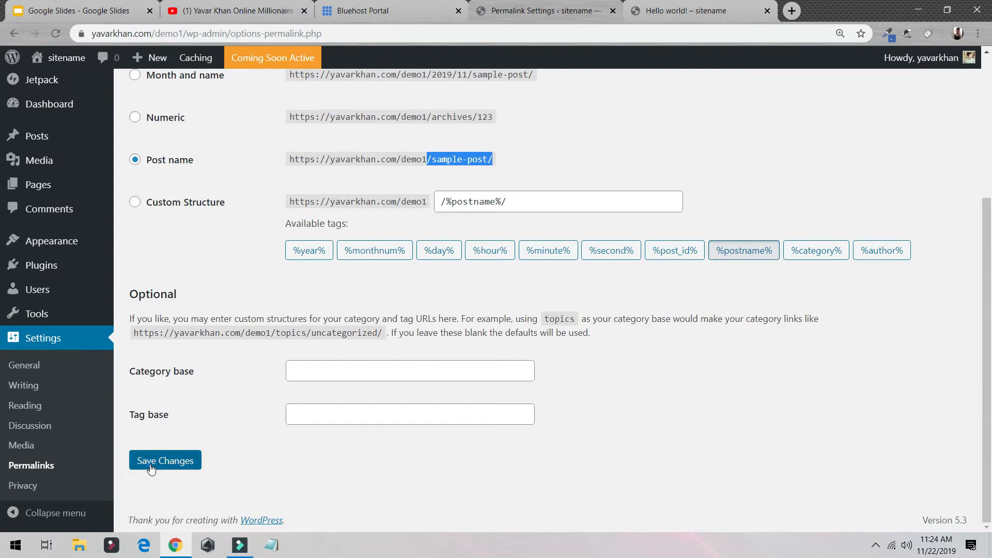
left_click(151, 464)
left_click(688, 10)
left_click_drag(237, 33, 213, 33)
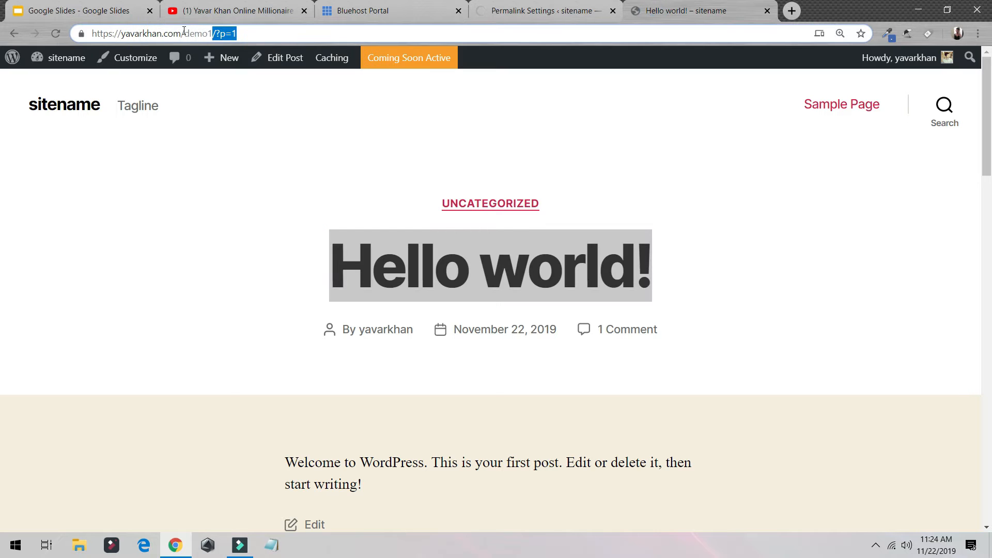
left_click(510, 4)
scroll(204, 371, "down", 5)
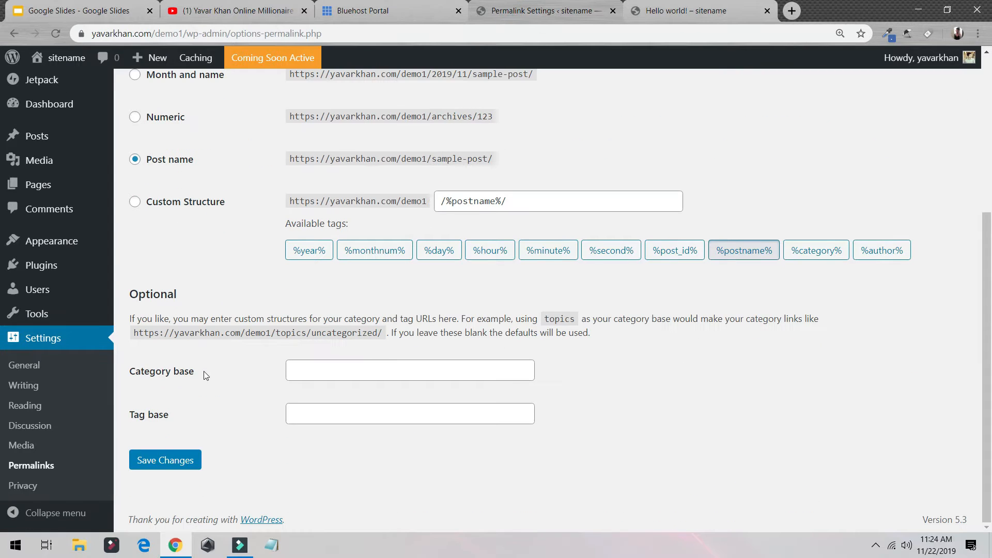
left_click(164, 461)
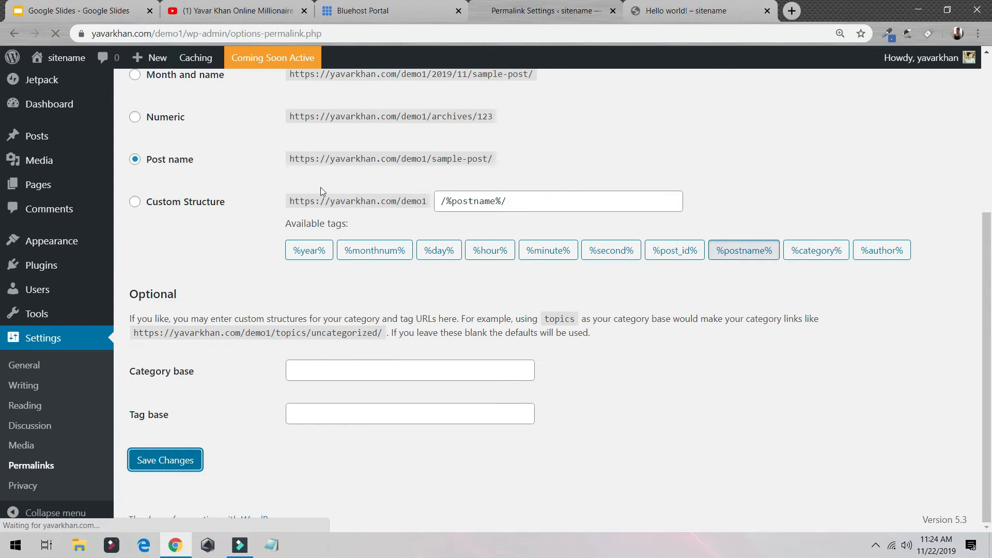
- Reload the "Hello world!" post and highlight the hello-world ending in its address
left_click(687, 10)
left_click(45, 33)
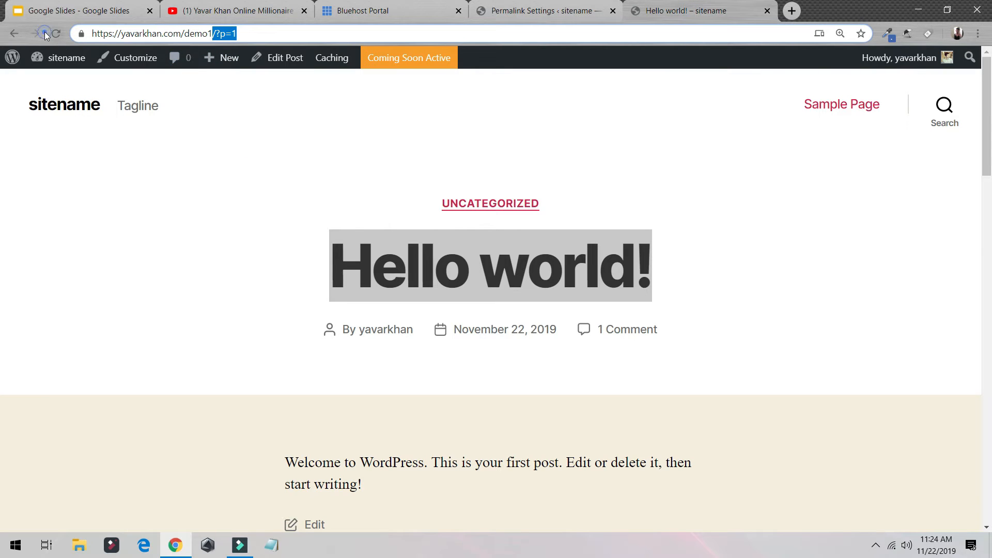
left_click(45, 33)
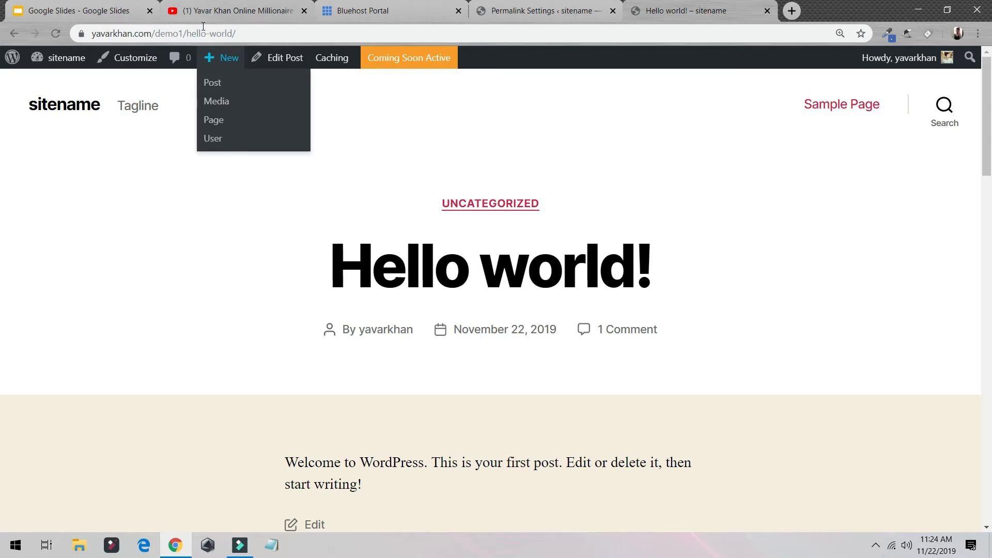
left_click_drag(191, 33, 279, 33)
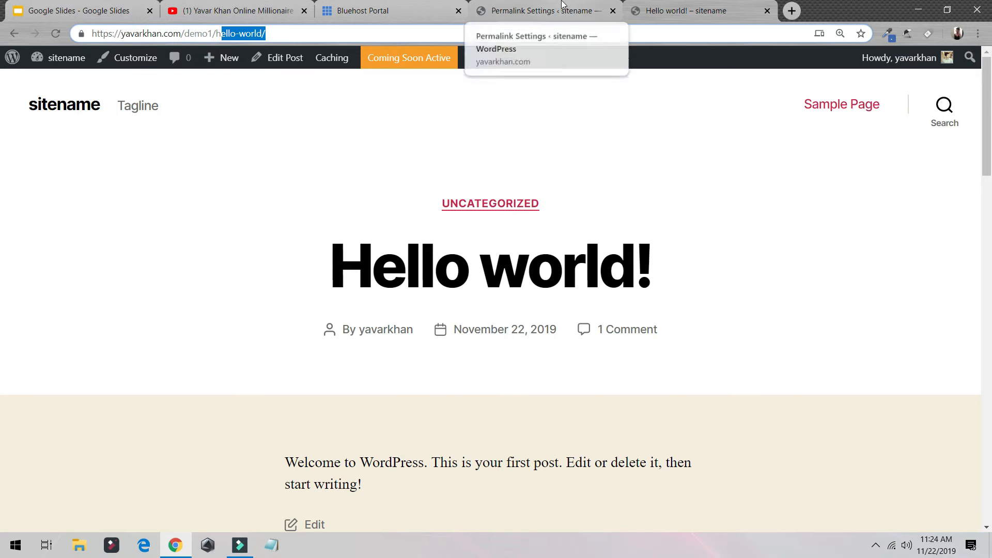
- Return to the permalink settings and open the Bluehost home page from the Coming Soon Active notice
left_click(564, 6)
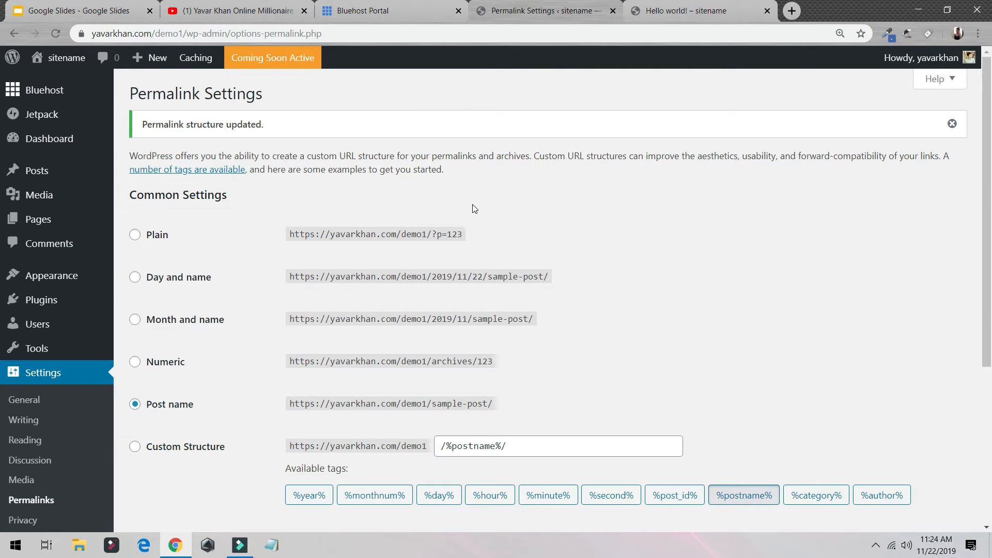
scroll(527, 277, "down", 5)
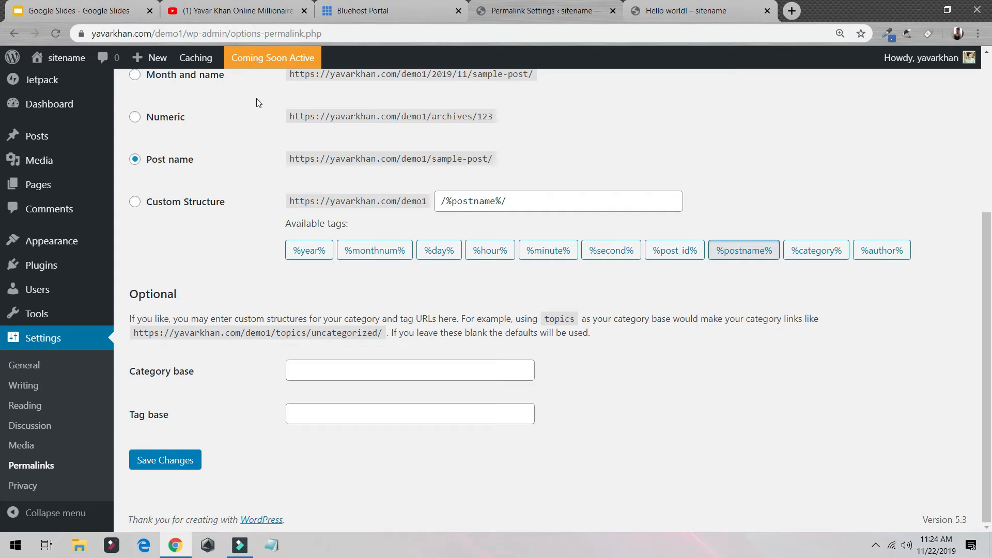
left_click(280, 58)
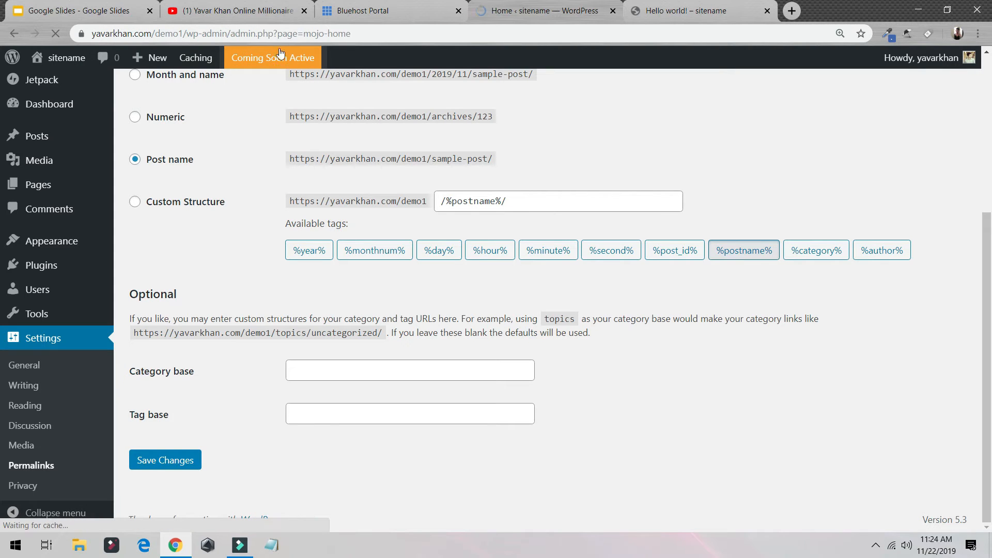
- Copy the "Hello world!" post's address and load it in a new incognito window to view the site as a visitor
left_click(722, 5)
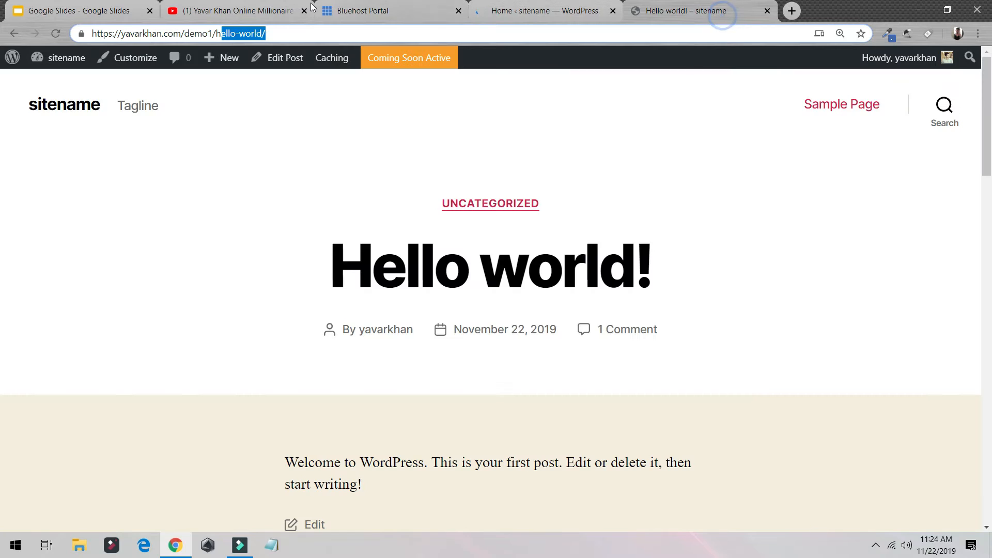
left_click(274, 33)
type("c")
key("Escape")
key("ctrl+c")
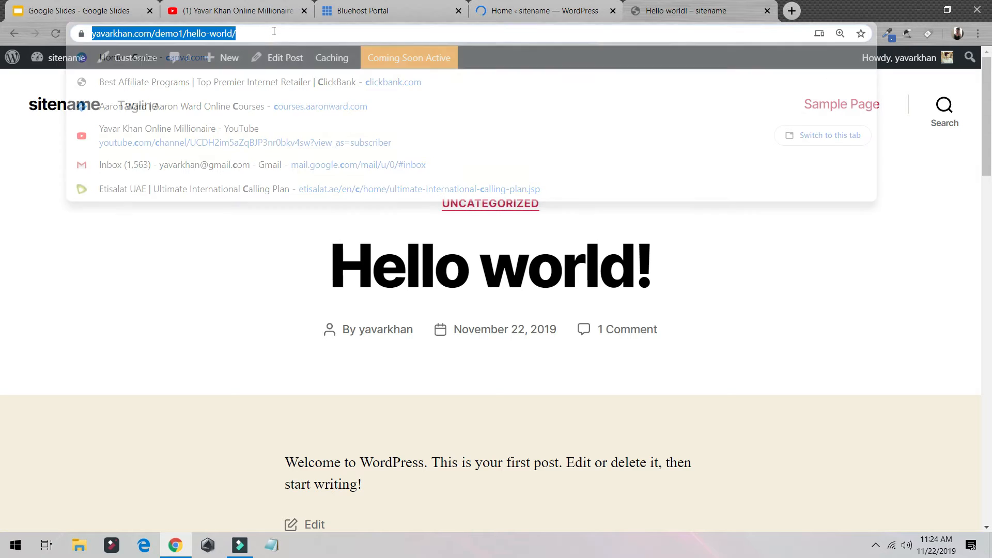
key("ctrl+shift+n")
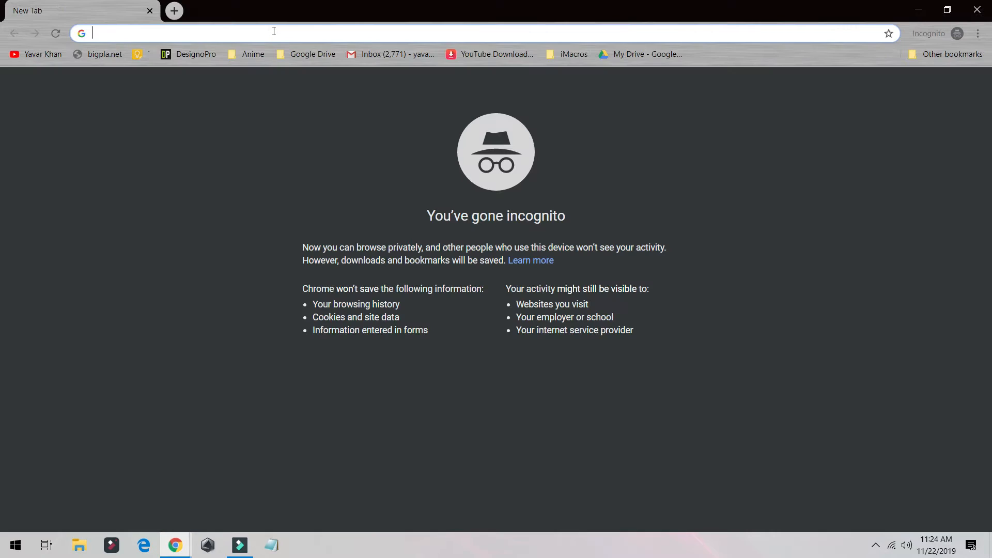
key("ctrl+v")
key("Return")
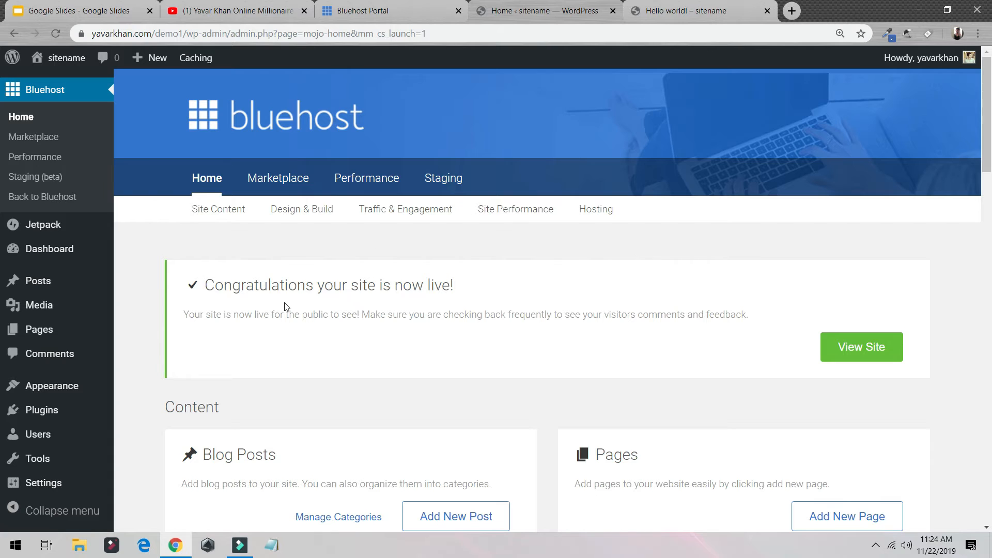
- Open the site's theme list and search the installed themes for astra, then return to the full list
mouse_move(88, 389)
left_click(133, 375)
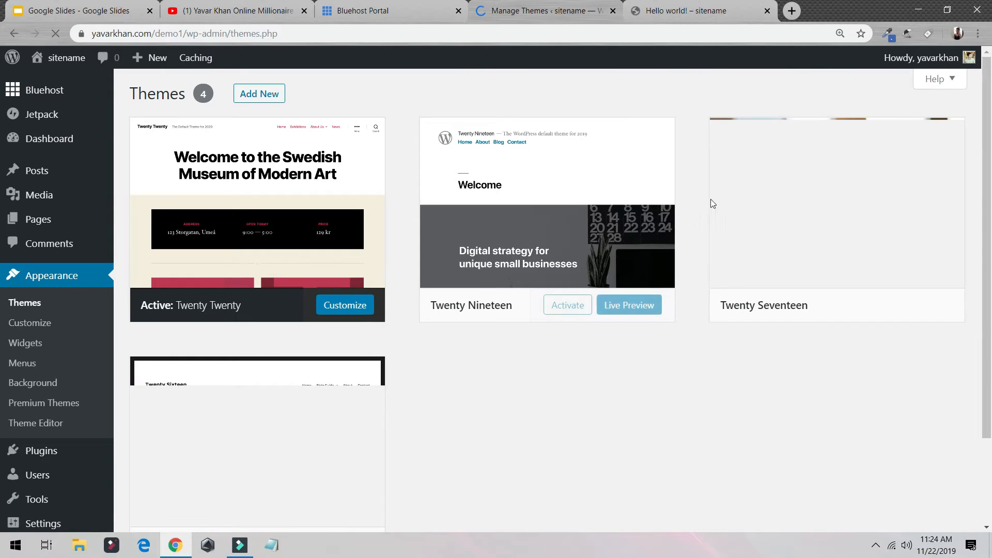
left_click(552, 97)
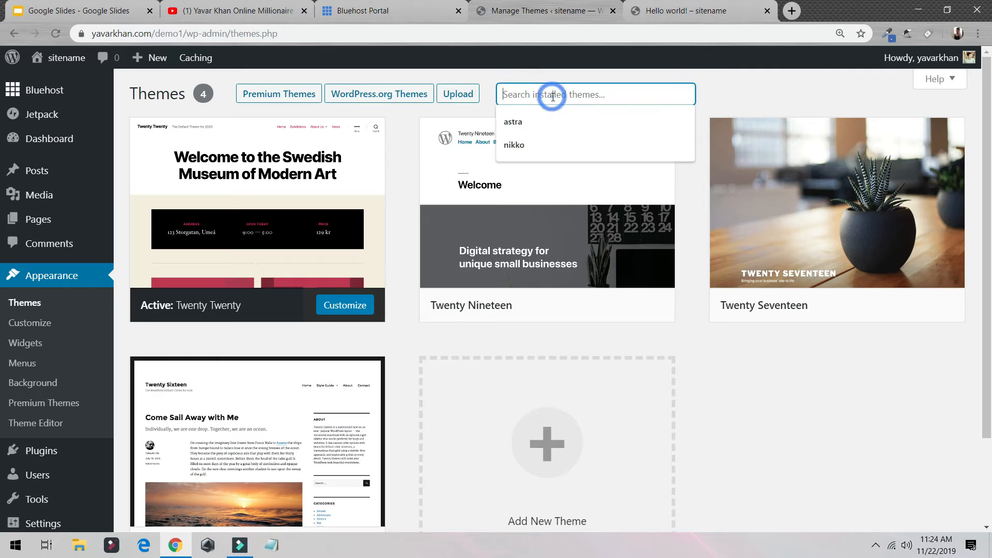
left_click(540, 123)
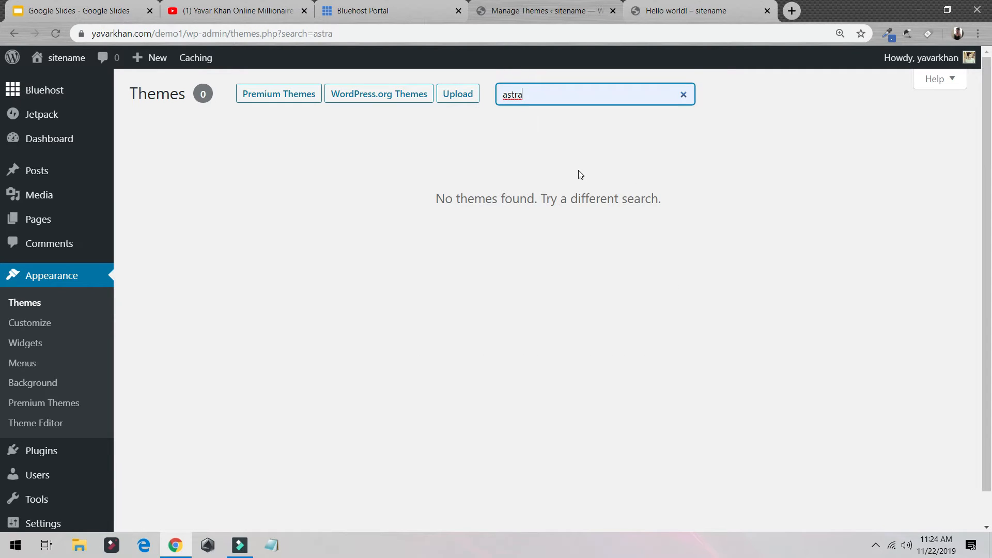
left_click(27, 304)
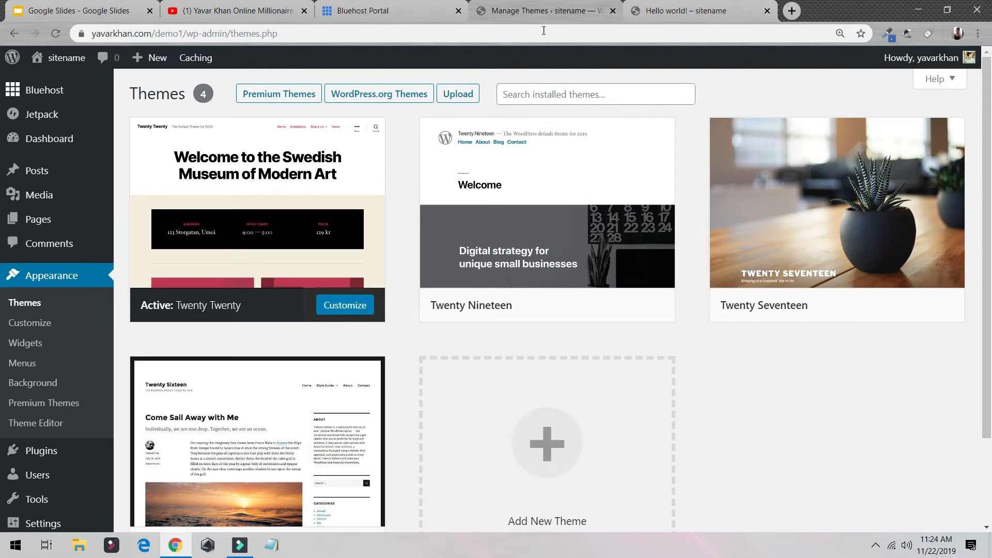
- Start adding a new theme and search the theme catalogue for astra
scroll(372, 117, "down", 2)
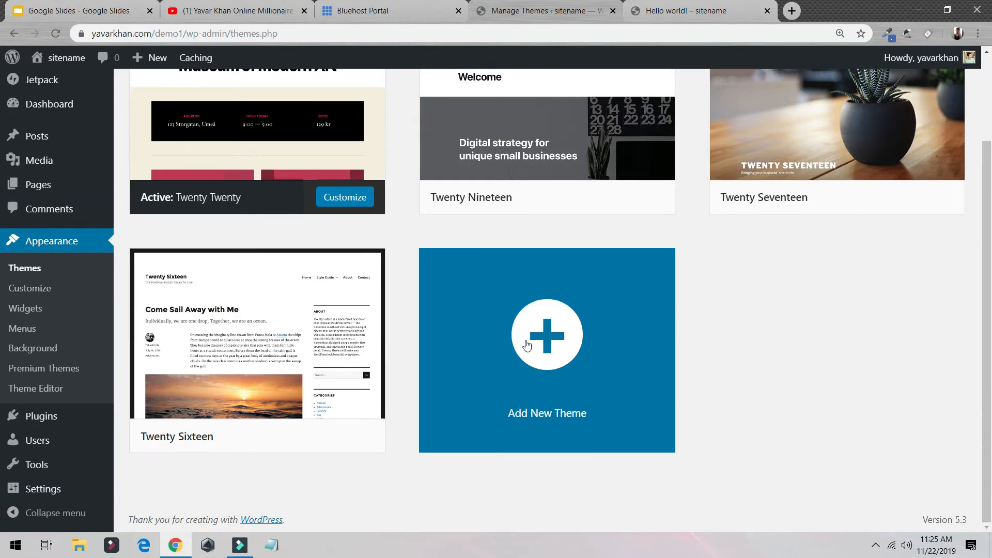
left_click(536, 331)
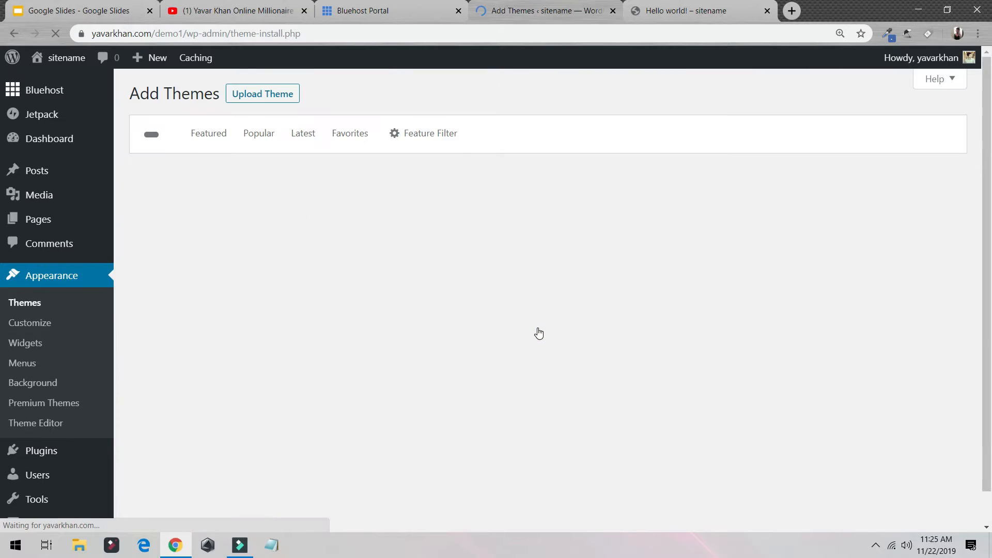
left_click(858, 136)
type("astra")
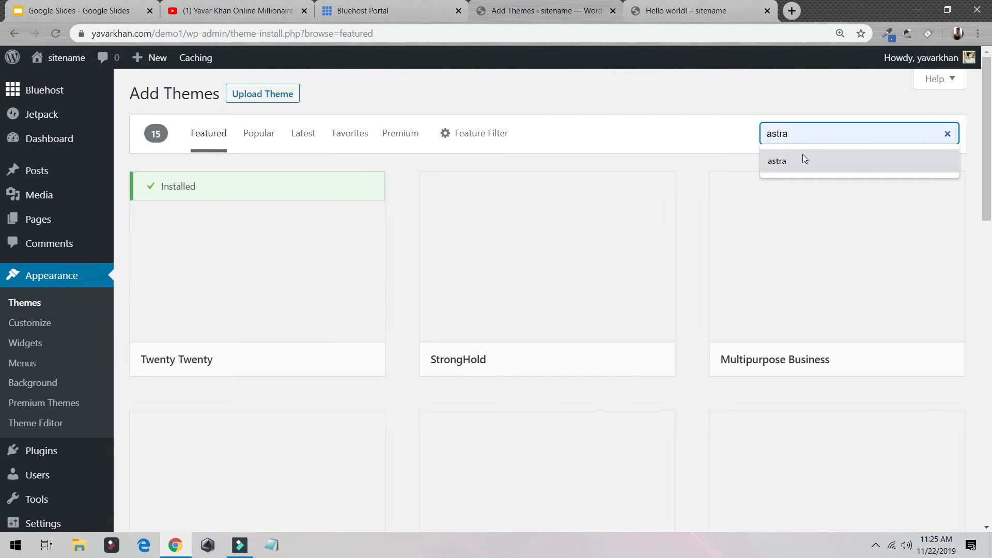
left_click(803, 156)
left_click(820, 142)
left_click(813, 150)
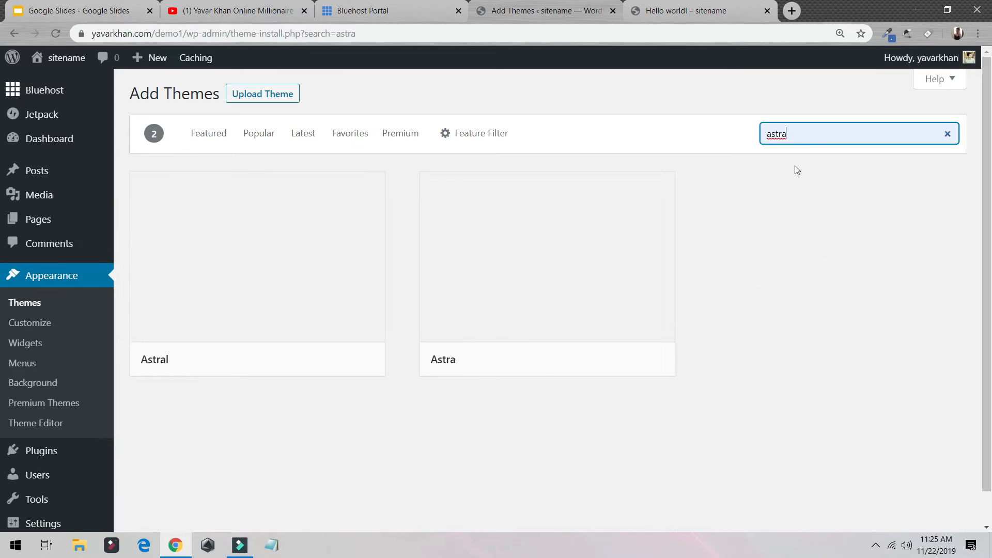
- Install the Astra theme and activate it on the site
mouse_move(553, 255)
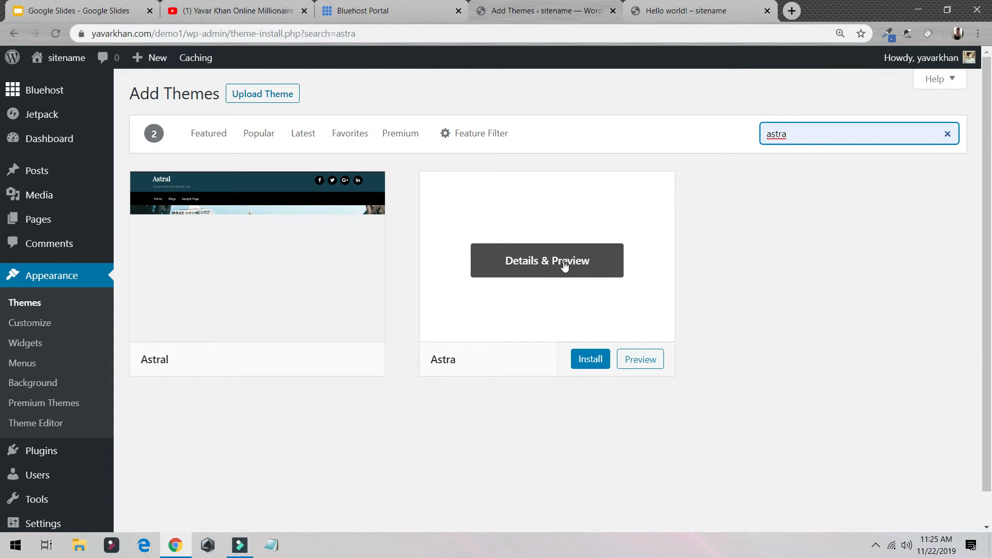
left_click(590, 361)
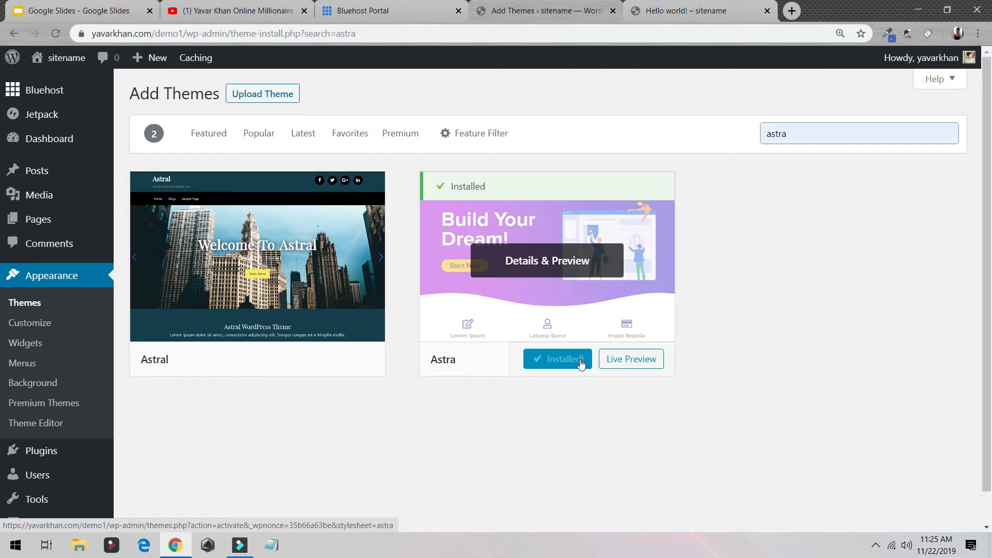
left_click(582, 364)
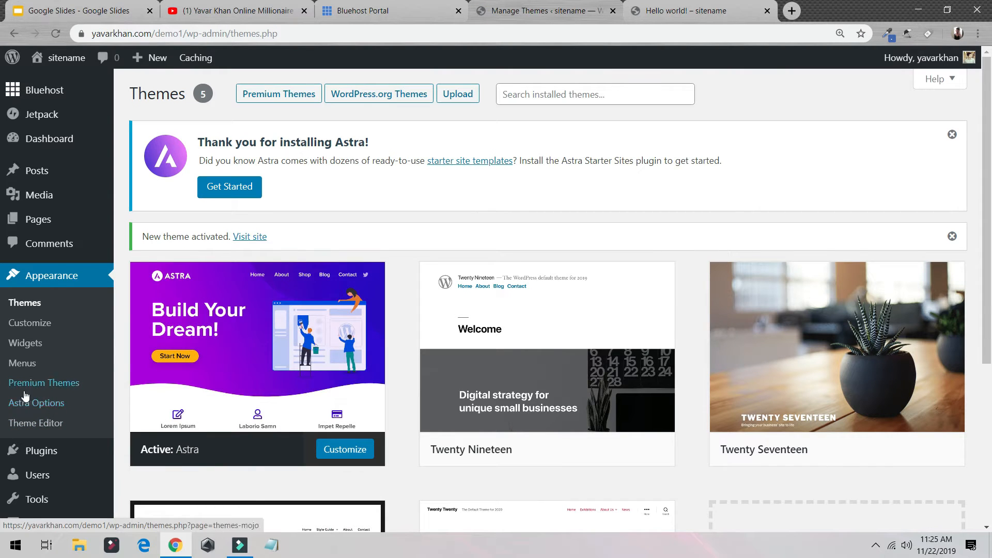
- Review the Astra Options page and install the starter site importer plugin from it
left_click(42, 405)
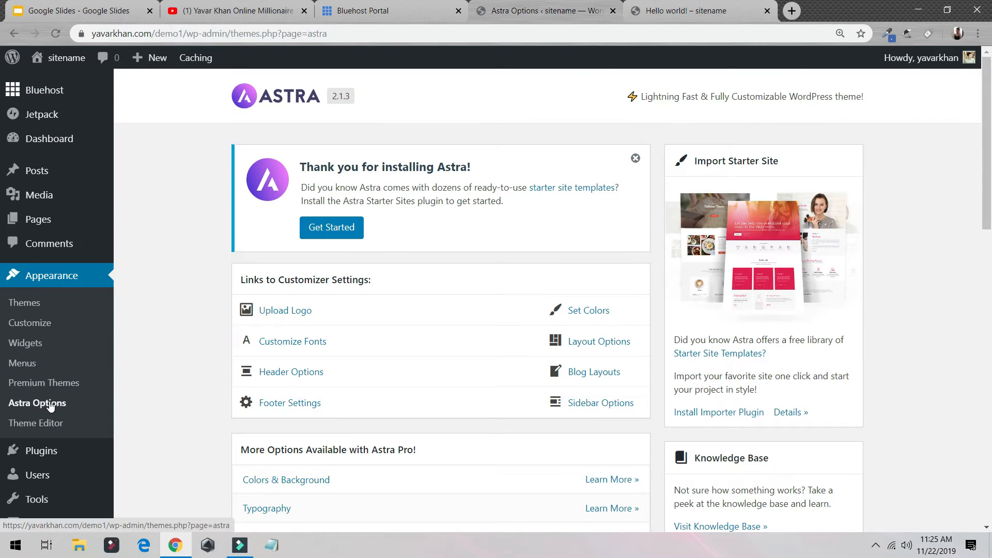
scroll(428, 265, "down", 5)
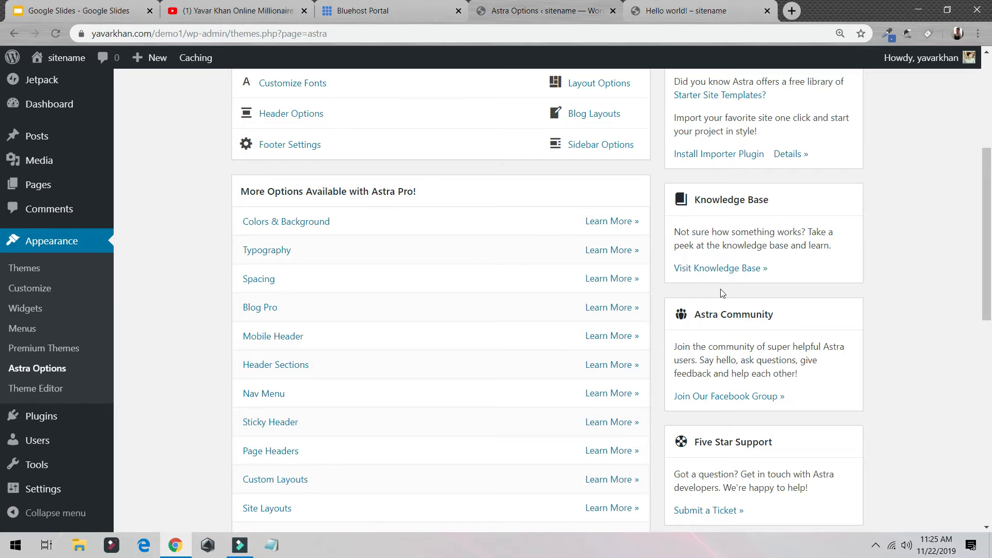
scroll(722, 292, "up", 3)
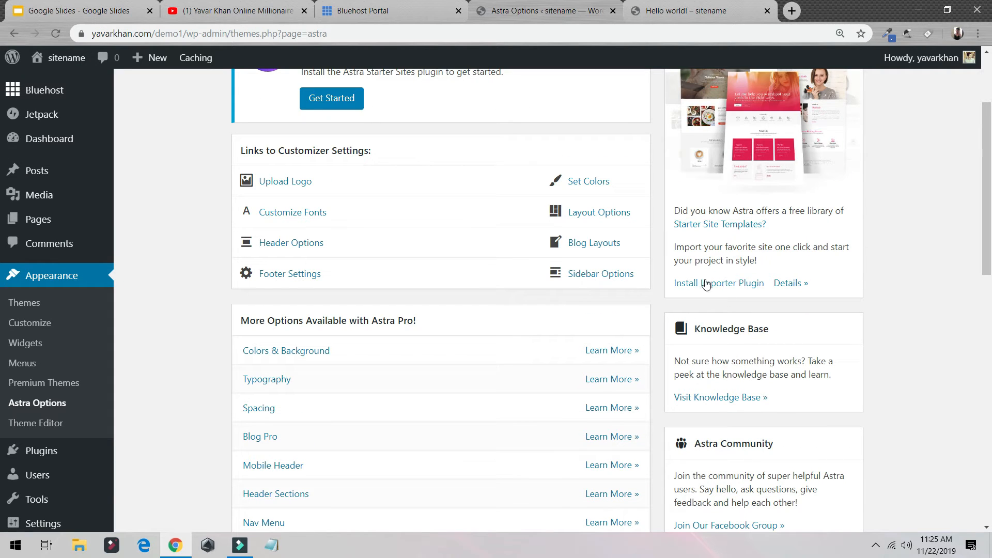
scroll(706, 284, "up", 3)
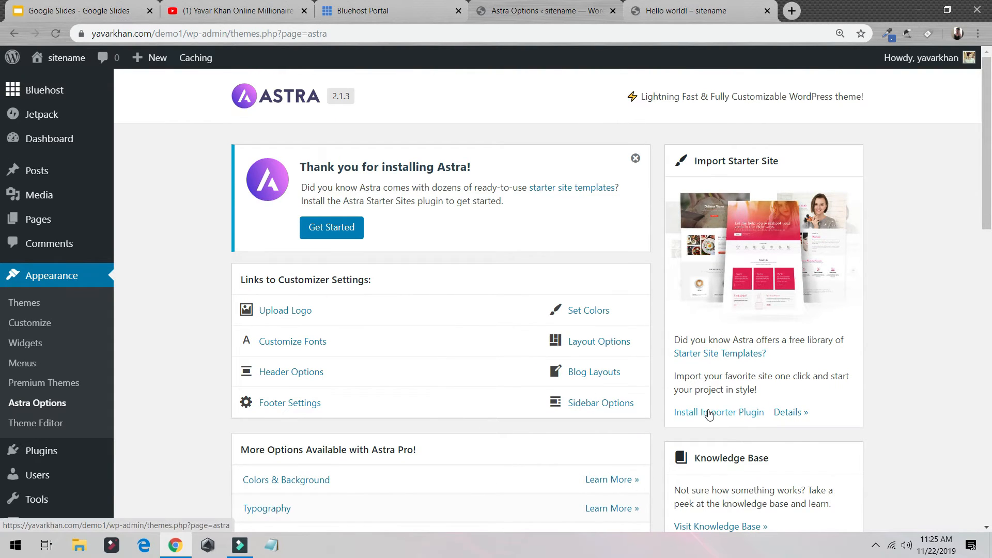
left_click(706, 413)
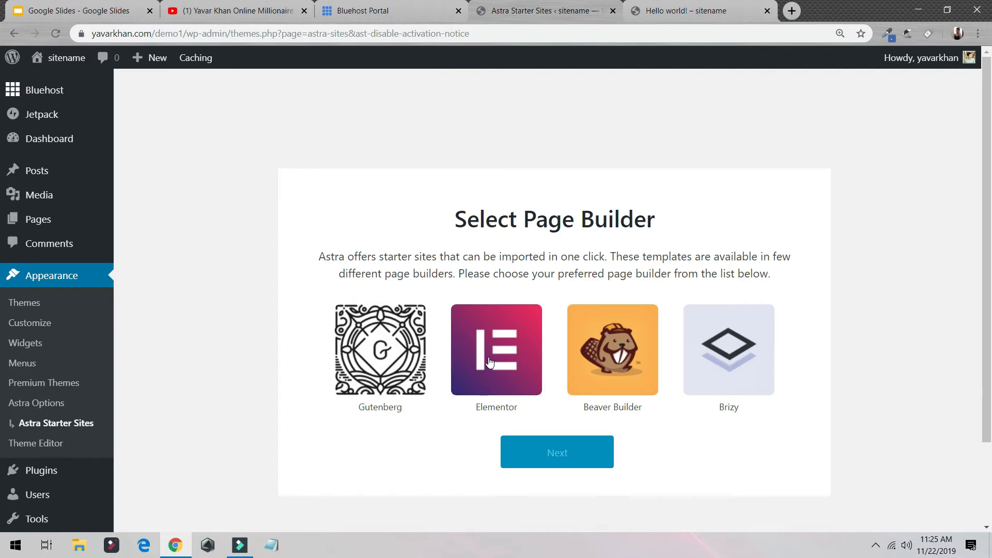
- Choose Elementor as the page builder and browse the Astra starter site templates
left_click(478, 342)
left_click(556, 453)
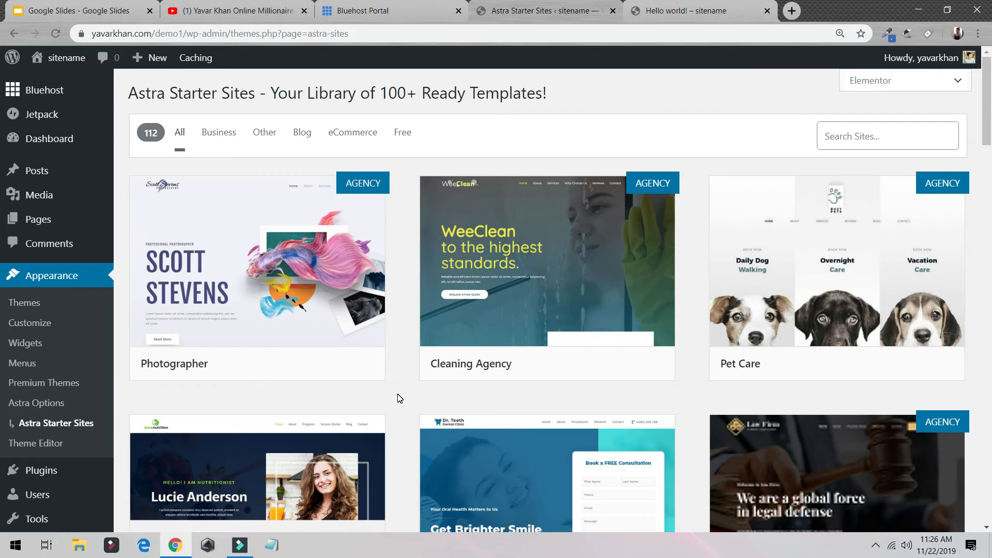
scroll(538, 217, "down", 2)
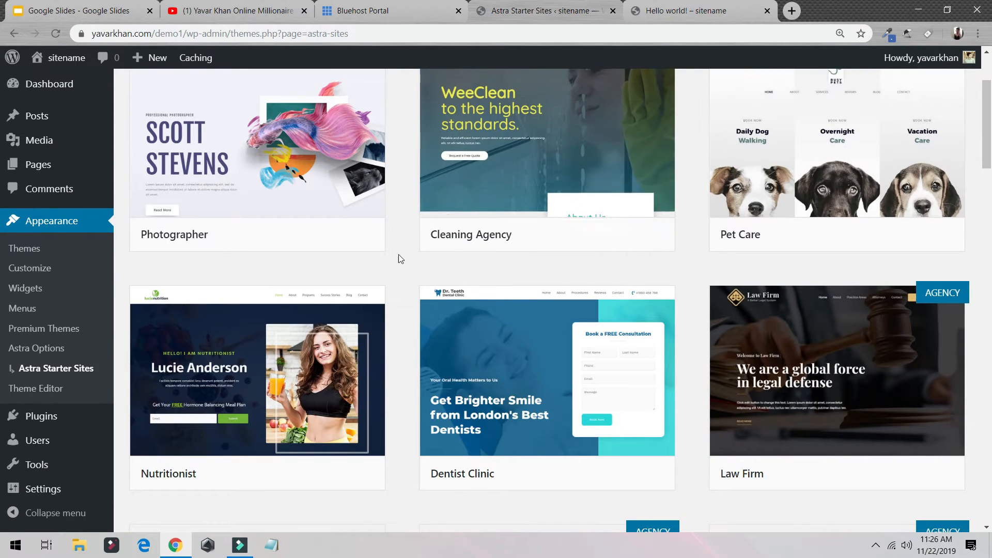
scroll(376, 150, "up", 2)
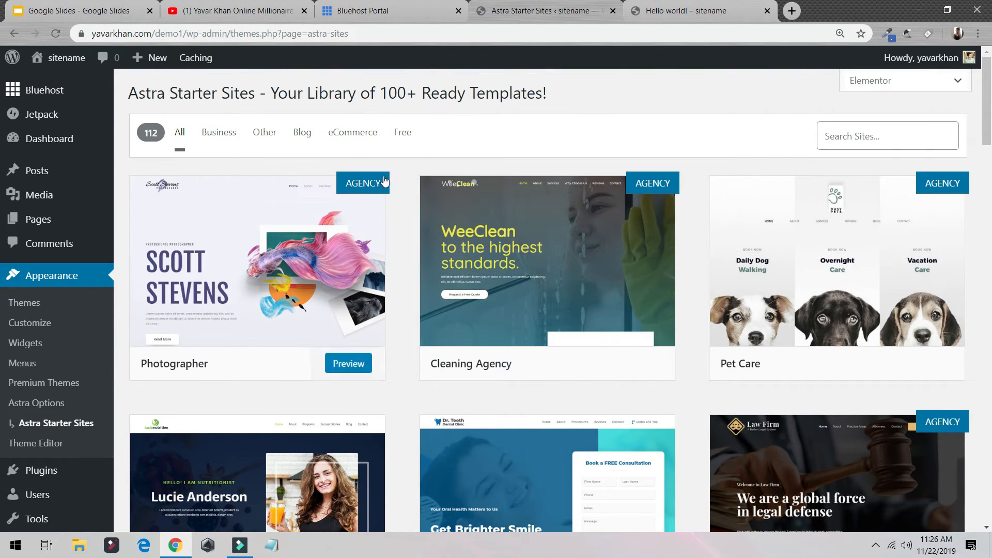
scroll(488, 222, "down", 4)
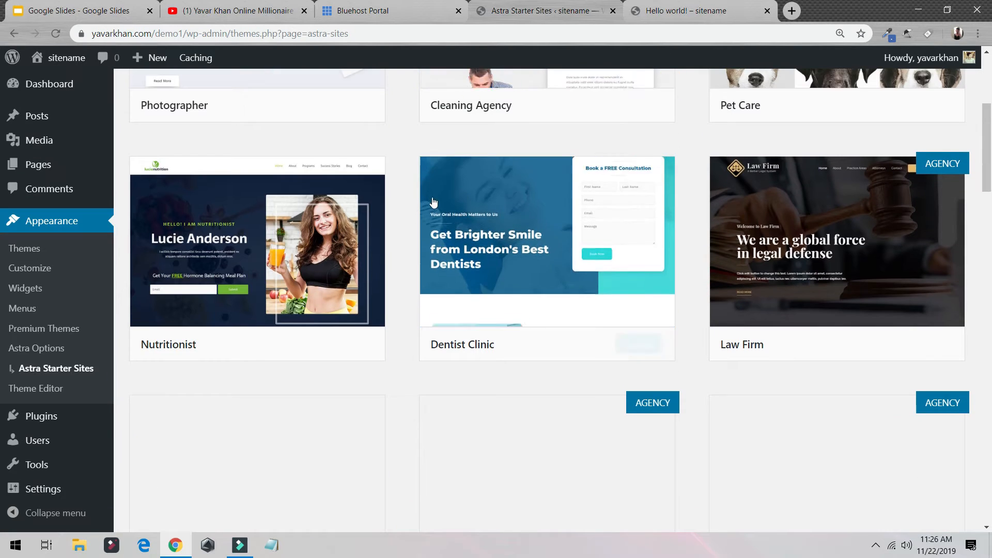
scroll(372, 231, "down", 4)
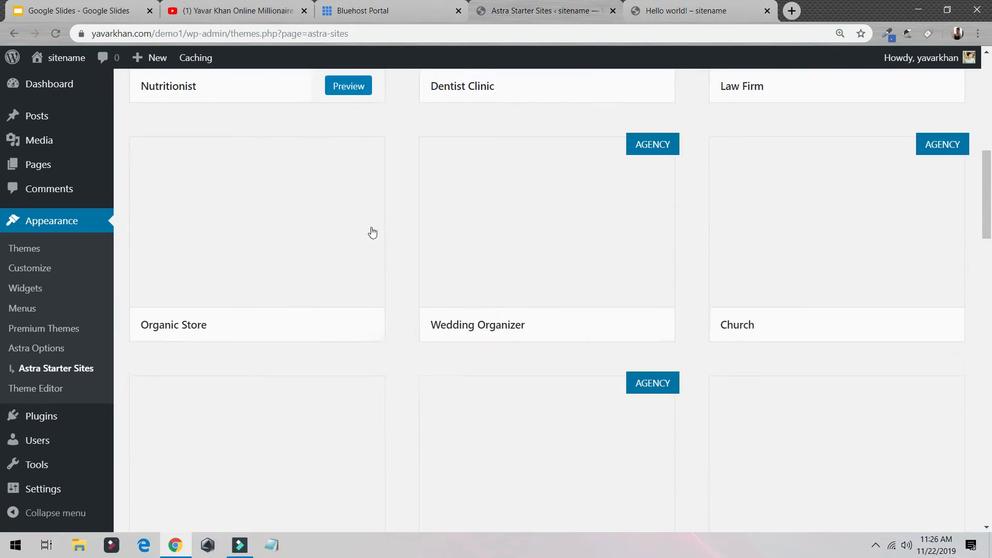
- Import the Dentist Clinic starter site with its required plugins, customizer settings, content and widgets
scroll(519, 272, "up", 6)
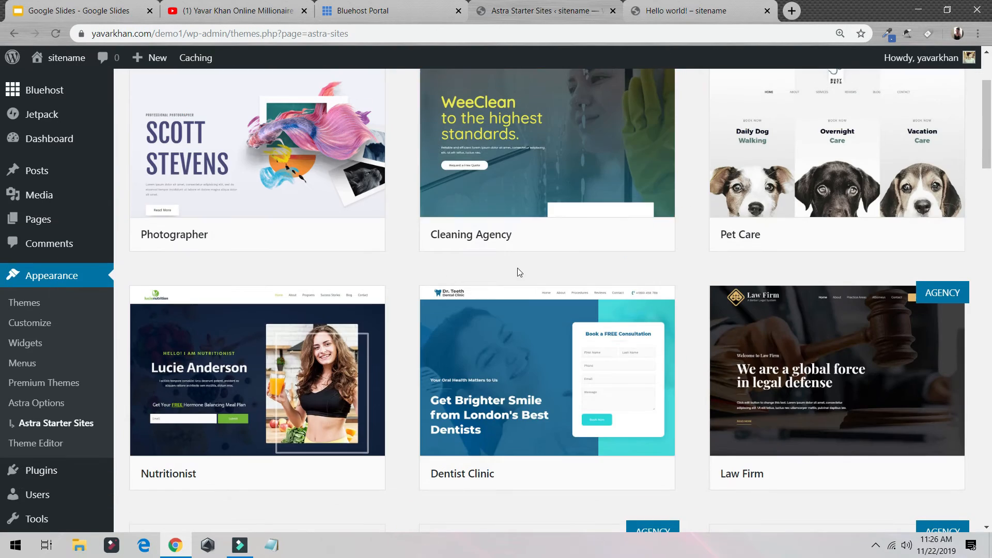
left_click(552, 335)
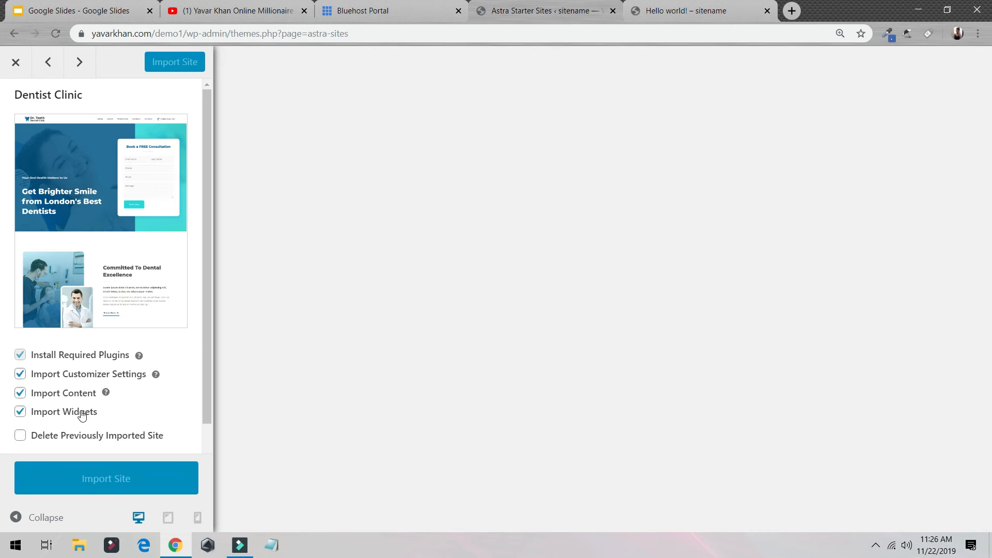
left_click(131, 489)
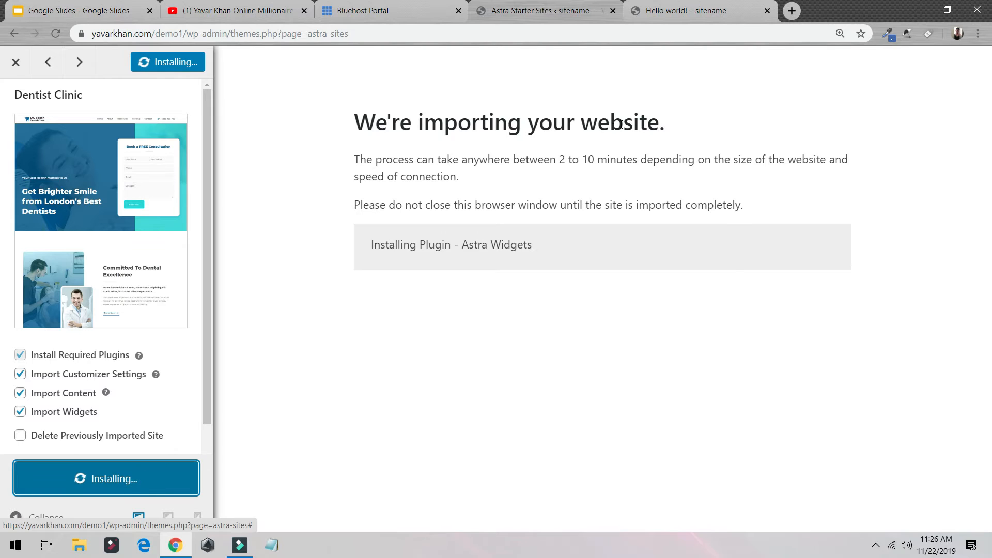
left_click(553, 157)
left_click_drag(601, 164, 640, 162)
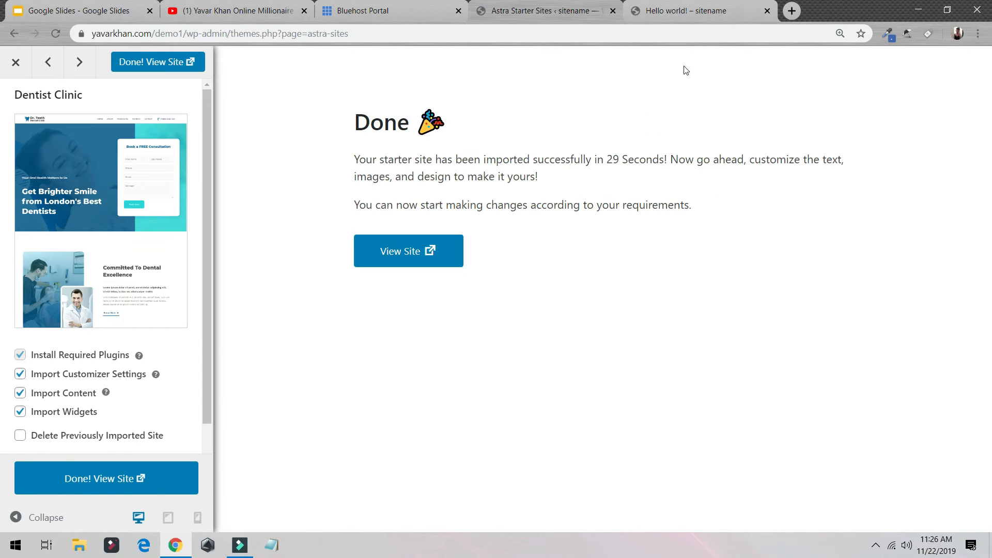
left_click_drag(606, 159, 628, 160)
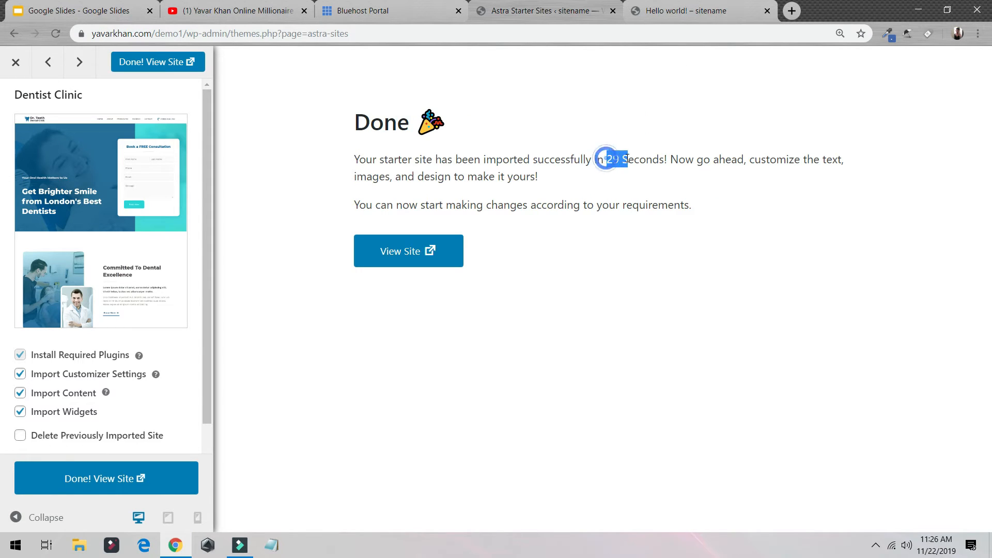
- View the imported site's home page and open it for editing with Elementor
left_click(420, 259)
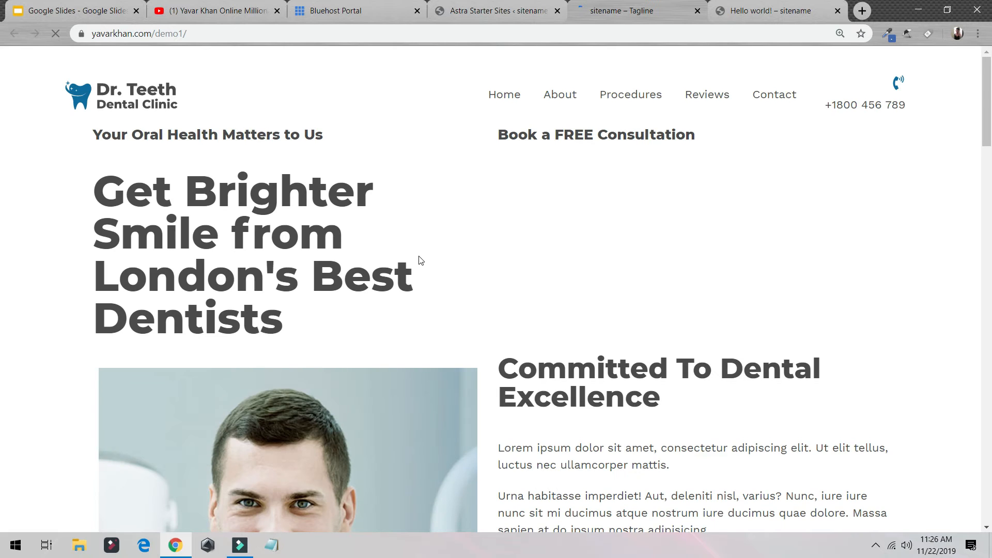
scroll(395, 283, "down", 8)
scroll(401, 290, "up", 8)
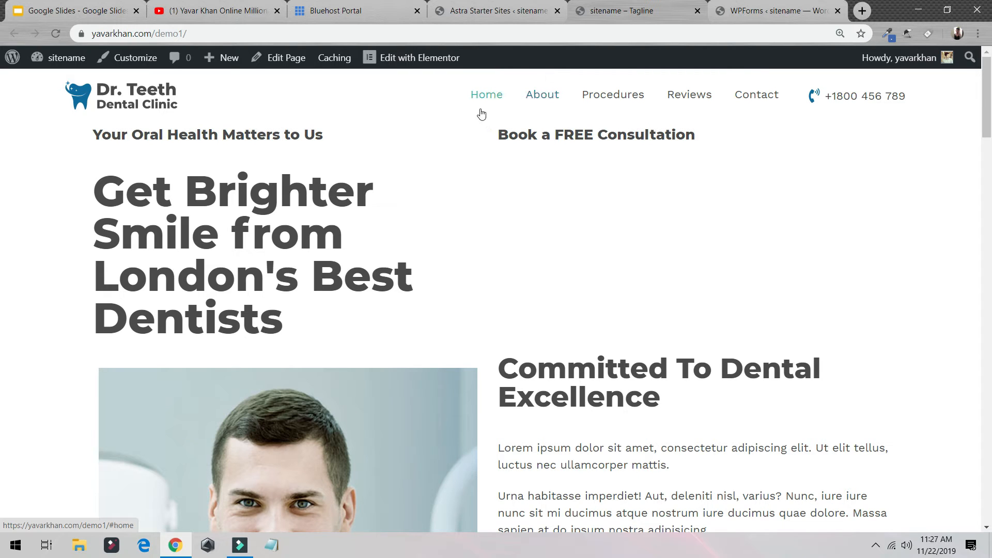
left_click(415, 70)
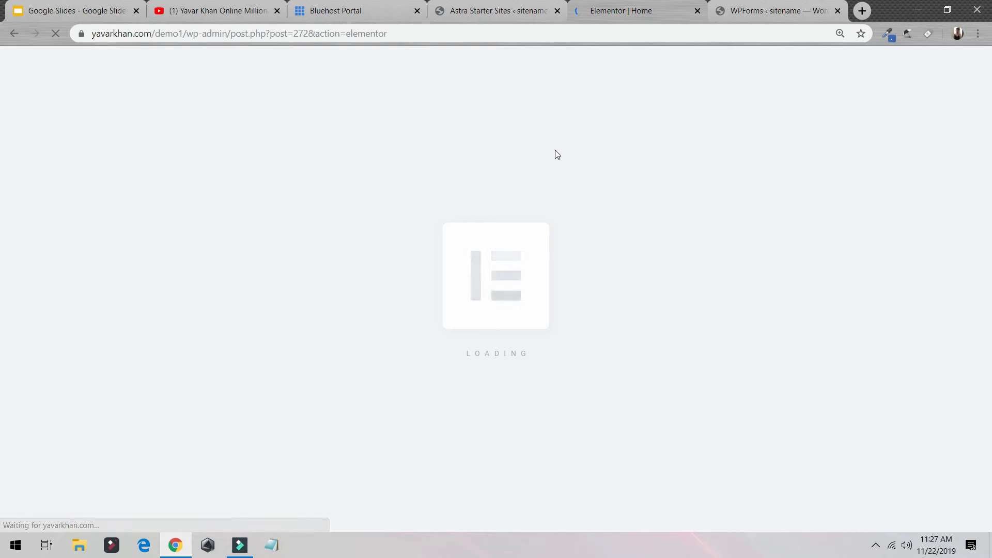
- Replace the text of the large hero heading with "GET YOUR HAIR CUT TODAY"
scroll(352, 337, "down", 5)
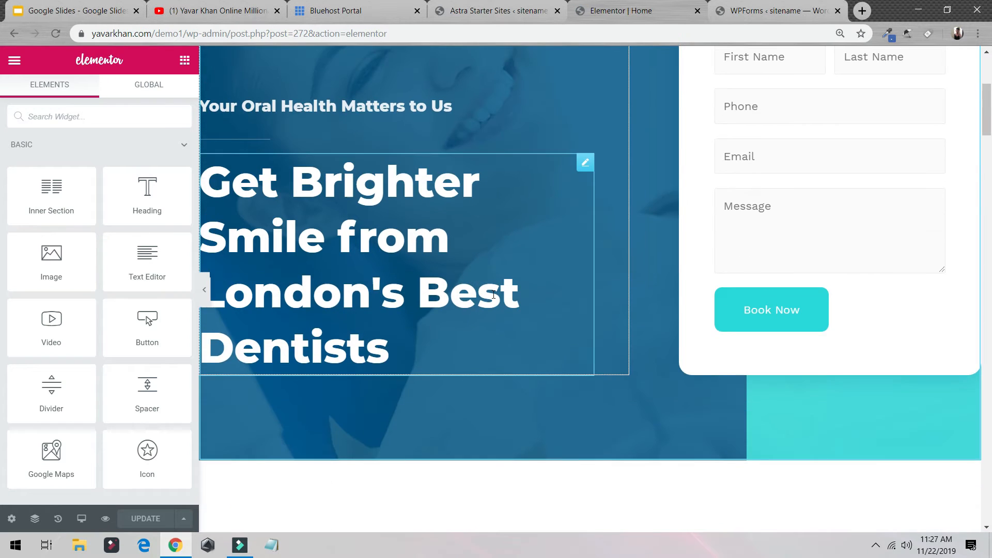
scroll(352, 337, "up", 3)
left_click(352, 337)
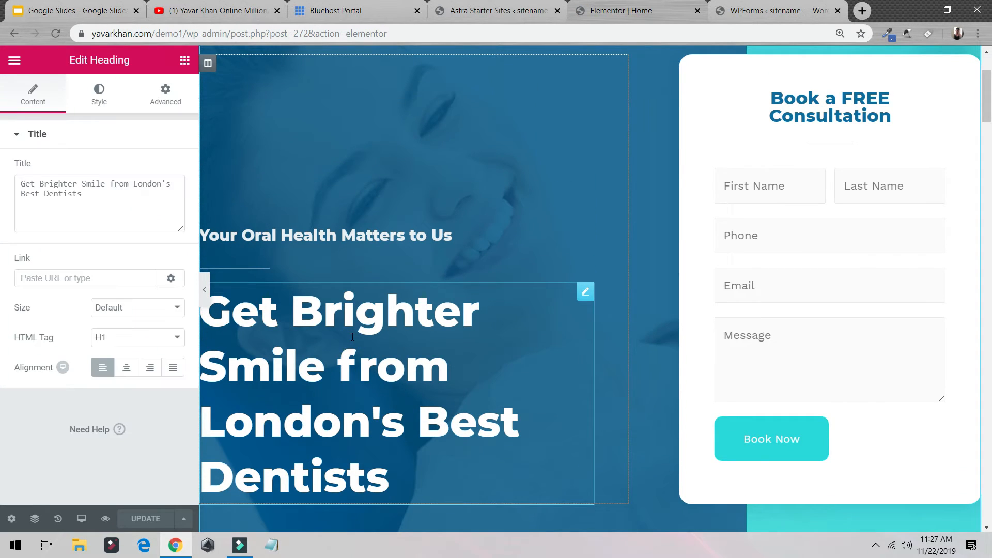
key("ctrl+a")
type("GEt")
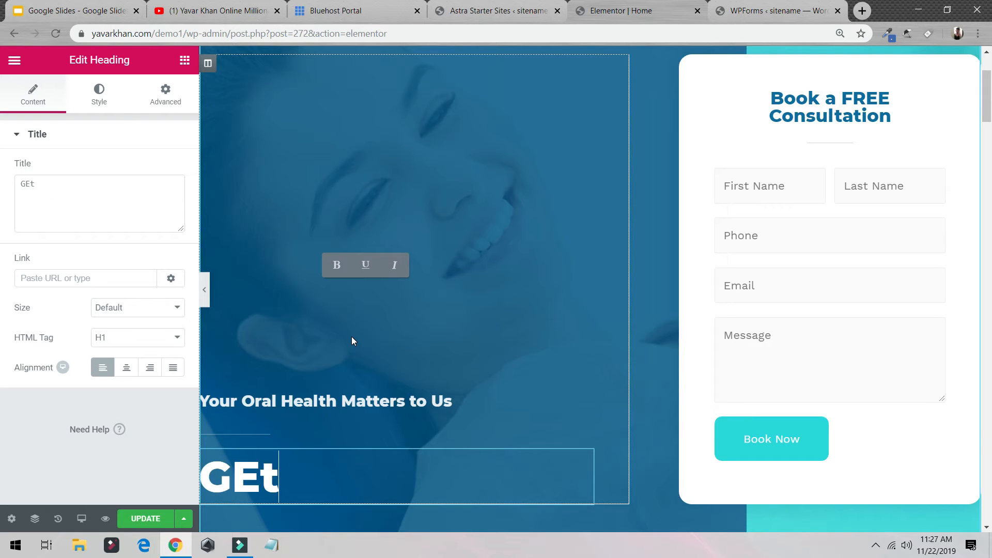
key("BackSpace")
key("BackSpace")
type("T you")
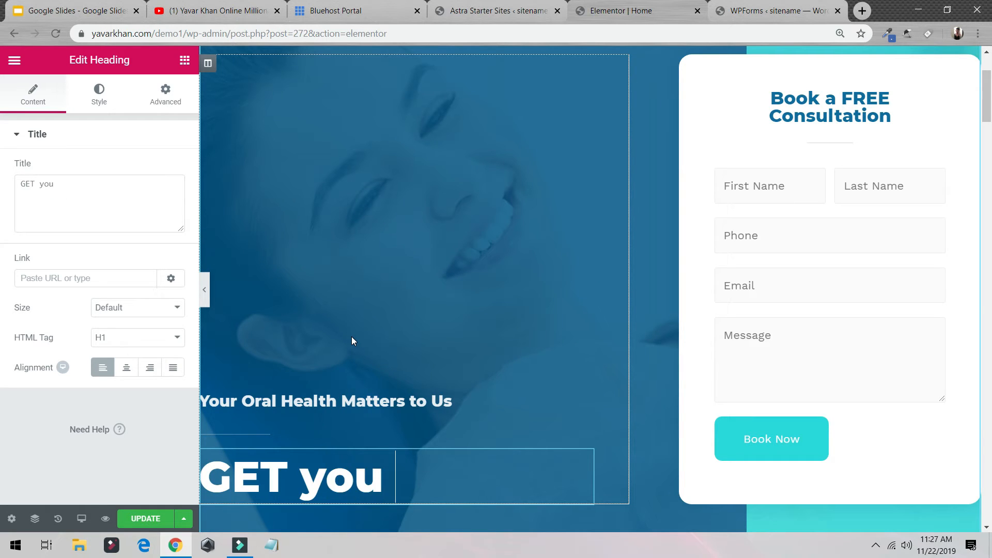
key("BackSpace")
key("BackSpace")
key("BackSpace")
type("YOUT H")
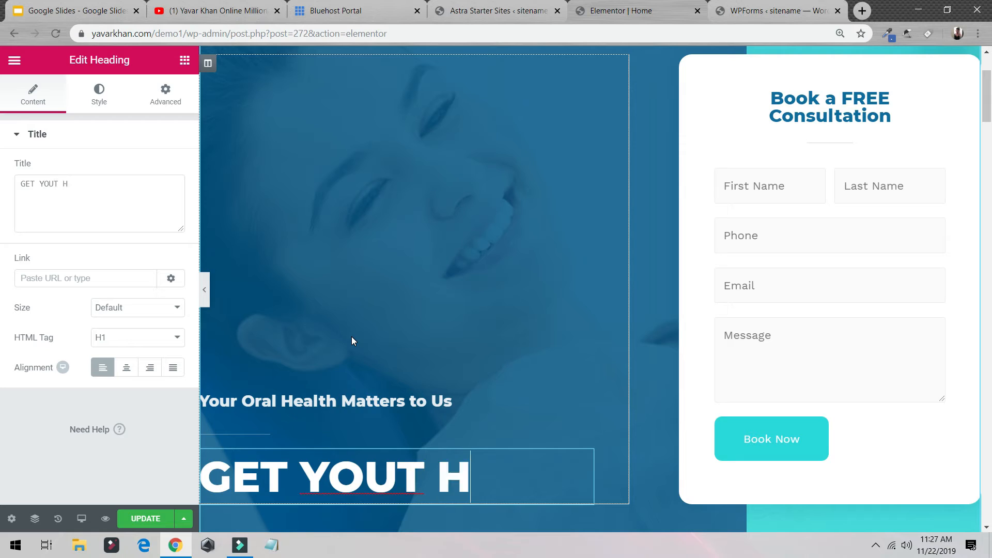
key("BackSpace")
key("BackSpace")
key("BackSpace")
type("R HAIR CU")
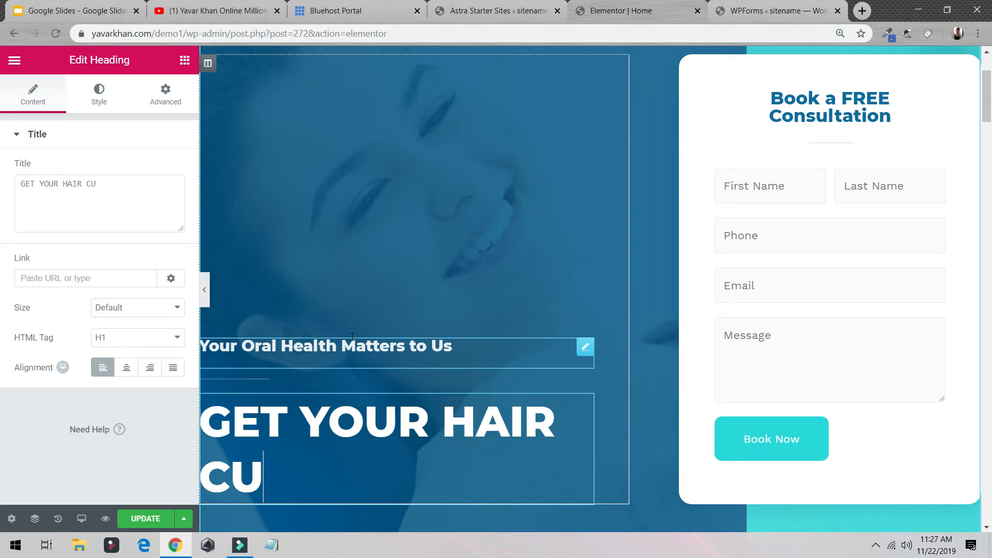
type("T TODAY")
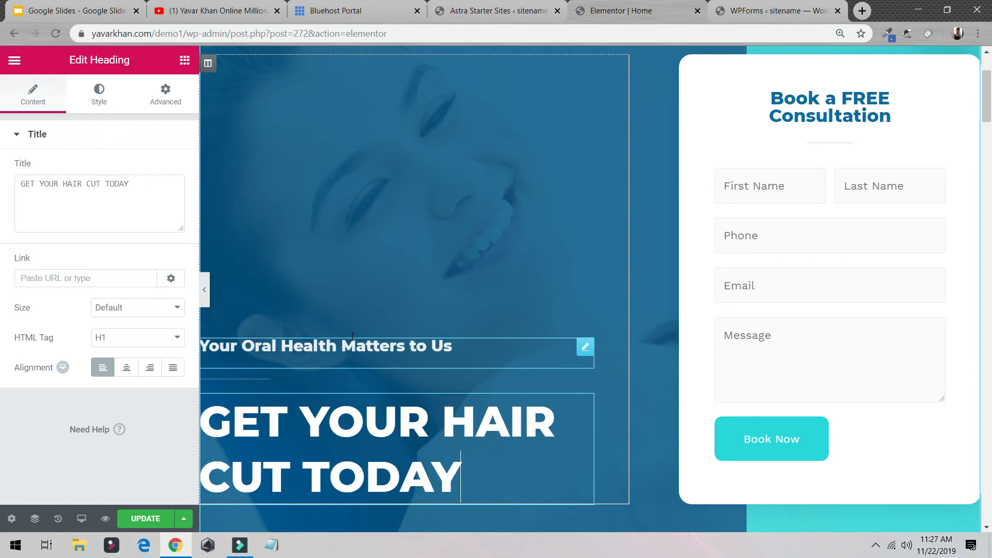
- Change the small heading above the main hero title to "BE Perfect" and update the page
left_click(403, 345)
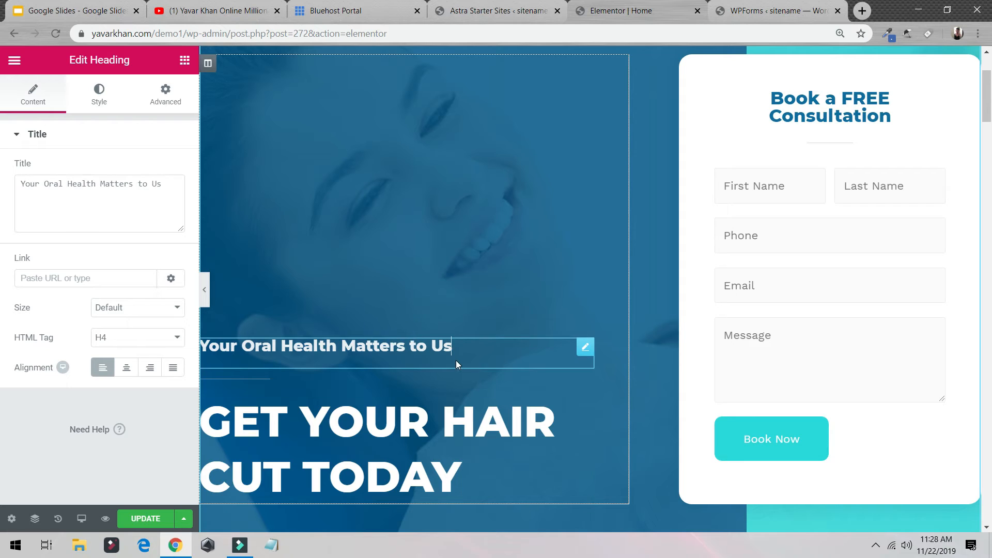
key("ctrl+a")
type("BE Per")
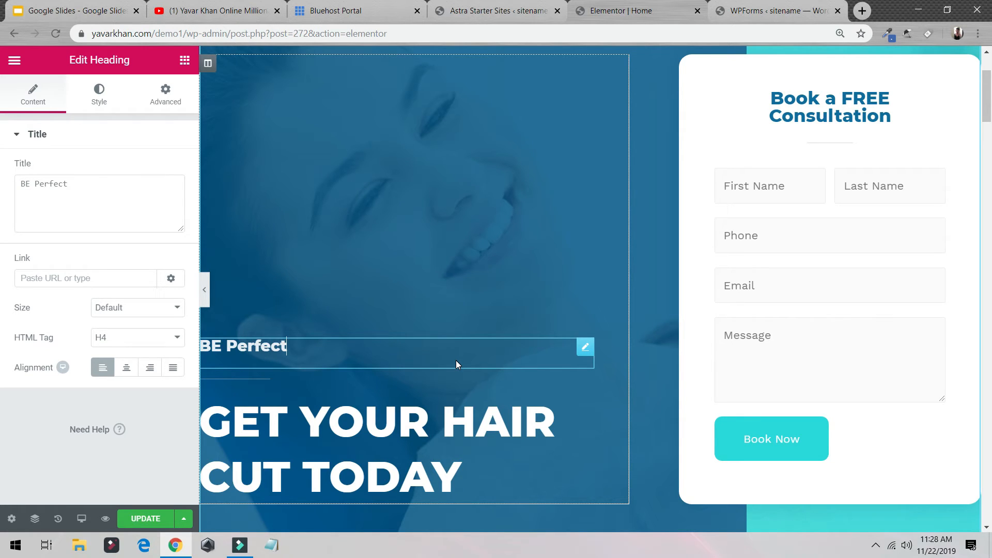
type("fect")
left_click(146, 519)
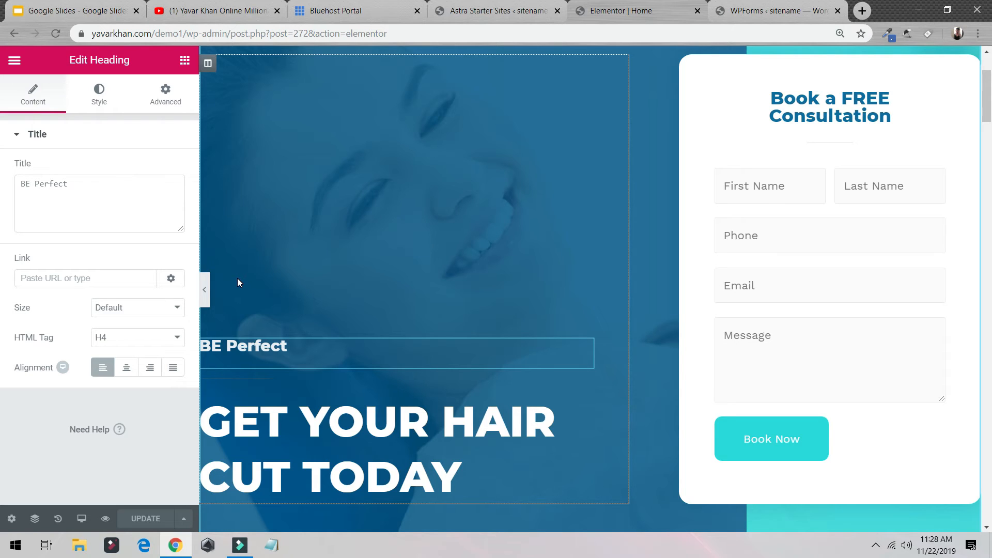
- Preview the edited hero section at full width with the editing panel hidden, and restore the panel
left_click(202, 289)
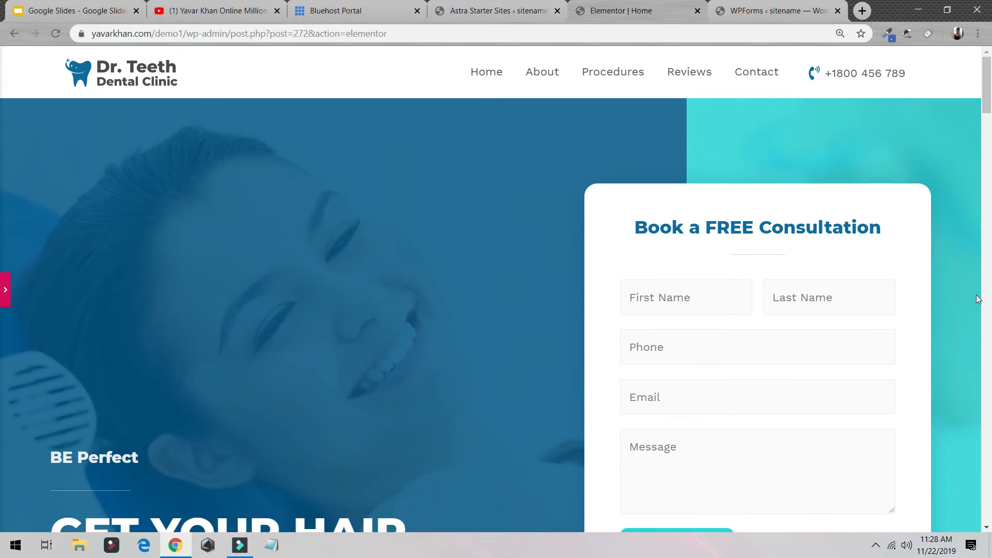
scroll(158, 256, "down", 3)
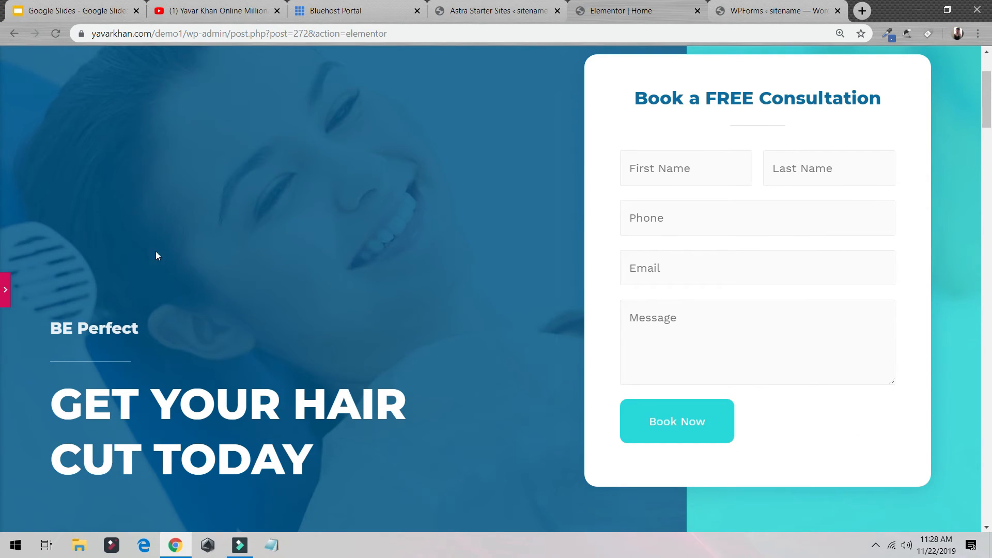
left_click(6, 291)
- Select the whole hero section, dismiss the right-click tip and open the section's style settings
scroll(355, 288, "up", 2)
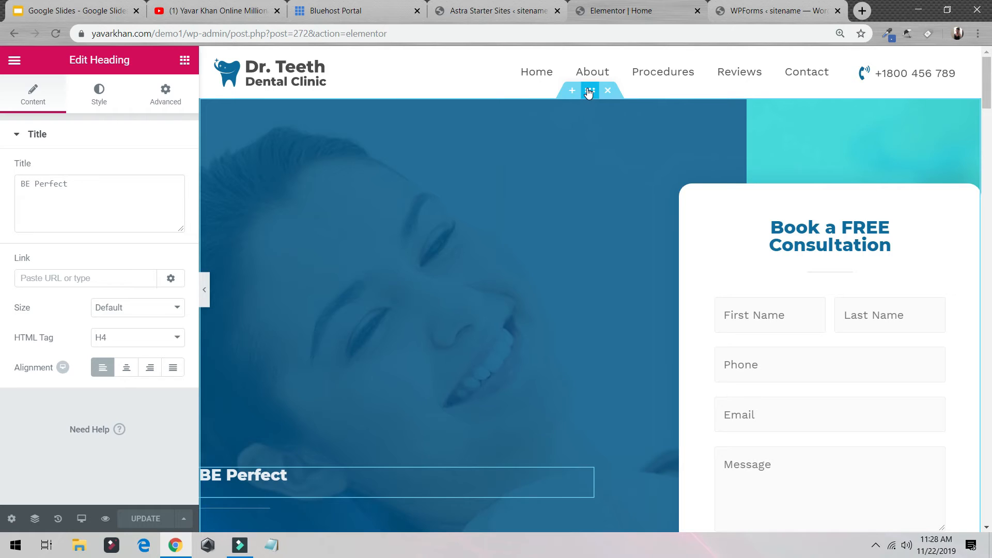
left_click(589, 91)
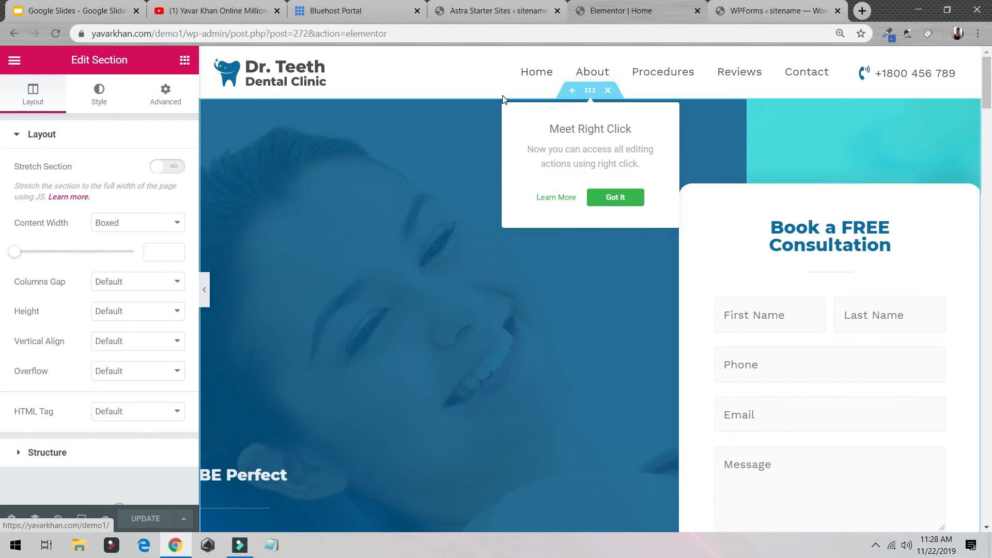
left_click(615, 197)
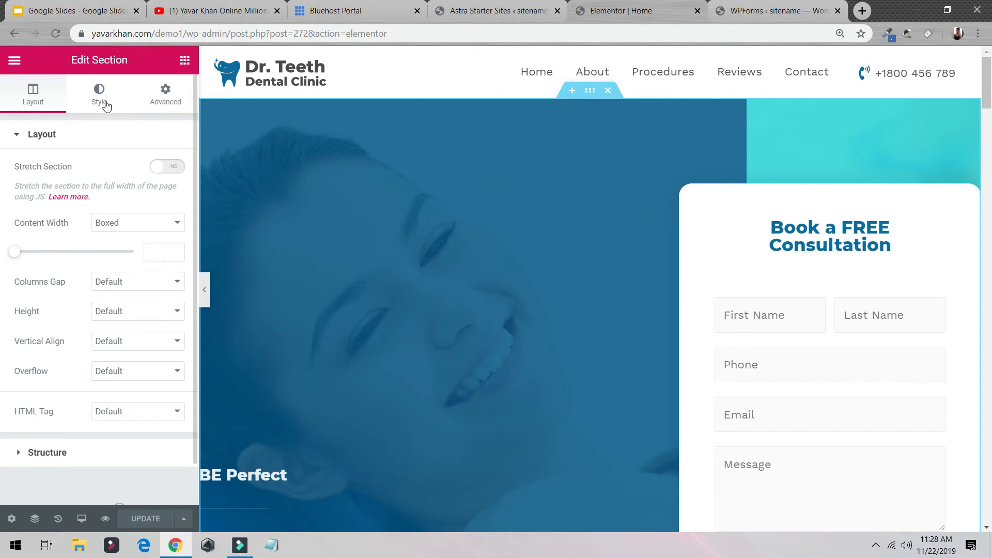
left_click(101, 96)
- Open Unsplash in a new tab and search its photos for hair
left_click(862, 11)
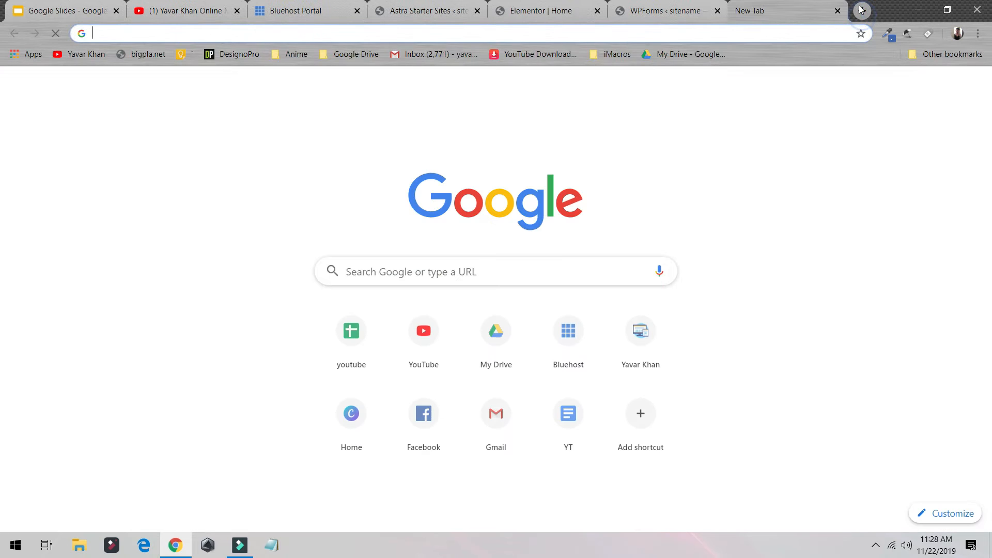
type("uns")
key("Return")
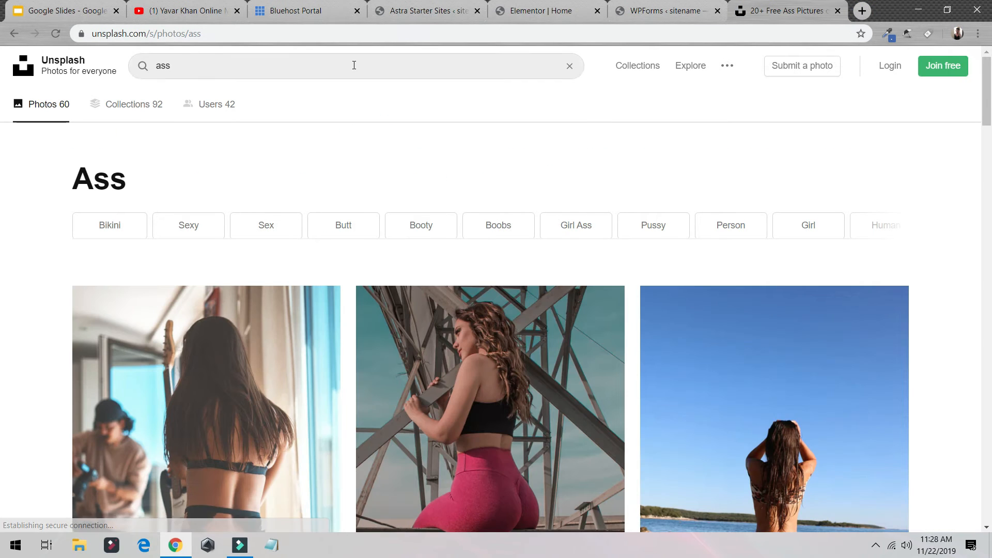
left_click(354, 65)
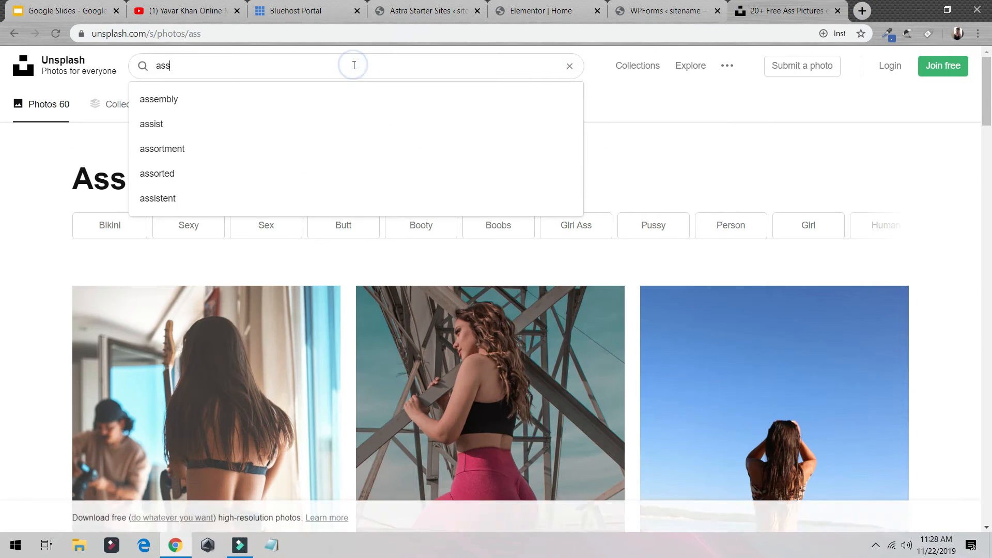
key("BackSpace")
key("BackSpace")
key("BackSpace")
type("hair")
key("Return")
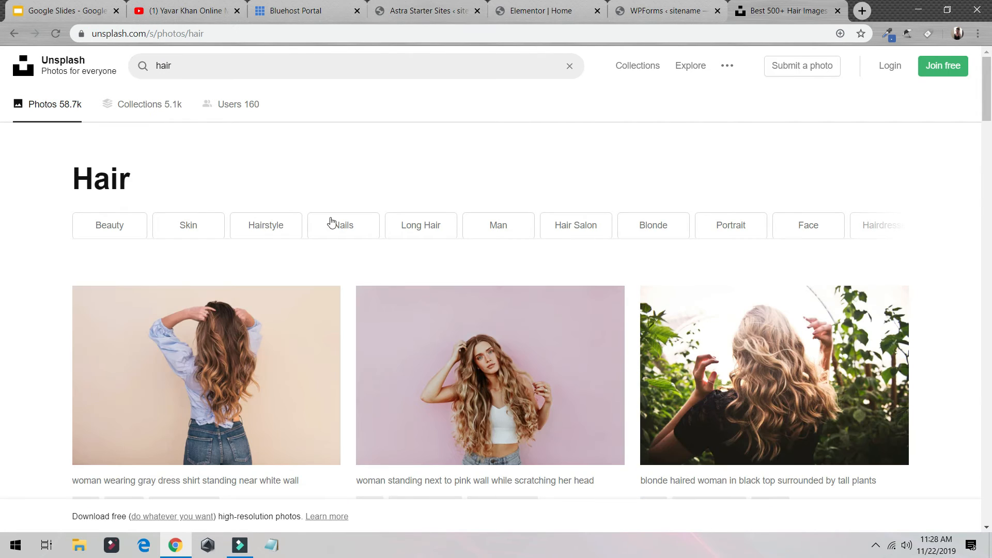
- Browse the hair photos and download the one of a woman in a gray dress shirt near a white wall
scroll(306, 269, "down", 15)
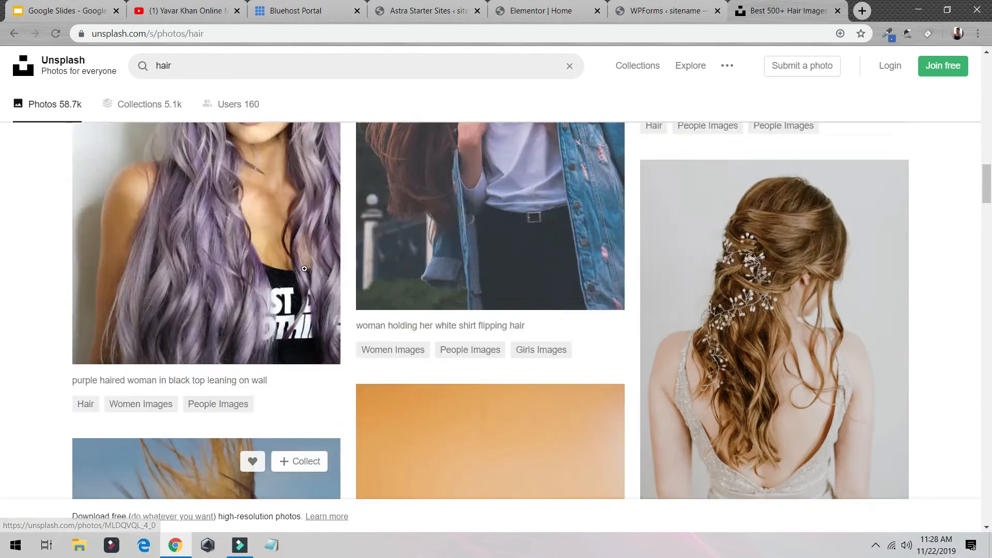
scroll(305, 269, "up", 13)
scroll(306, 269, "up", 2)
left_click(192, 331)
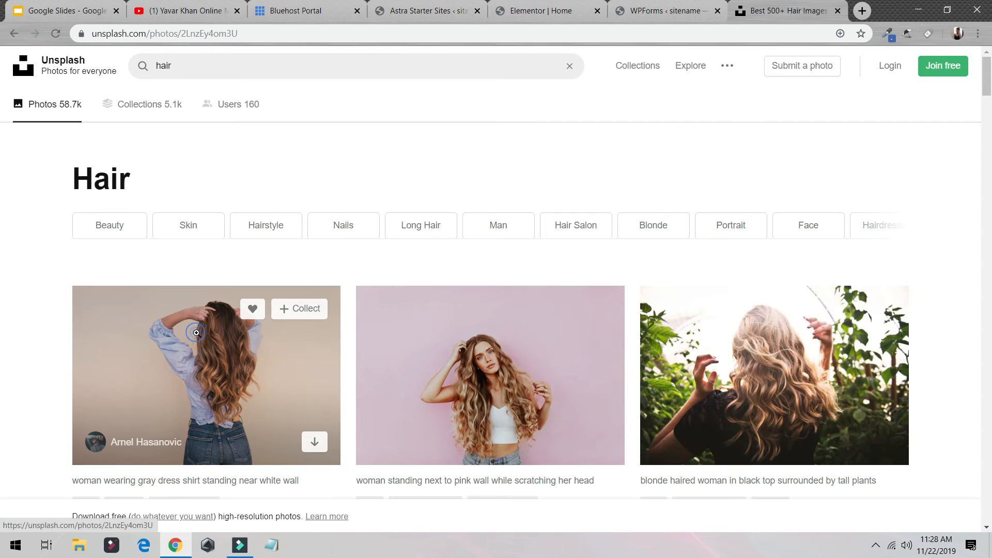
left_click(822, 87)
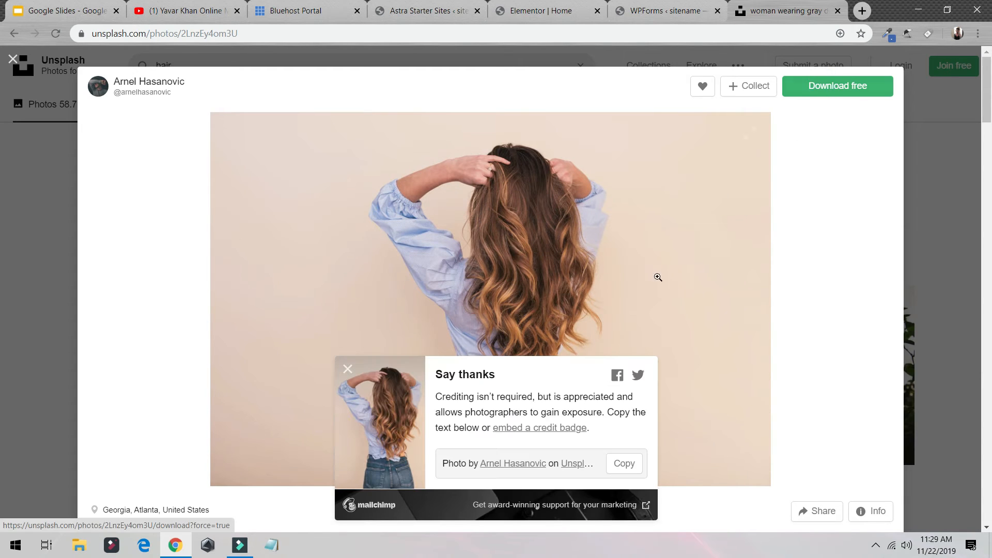
- Return to the Elementor editor, upload the downloaded hair photo and set it as the hero section's background image
left_click(396, 11)
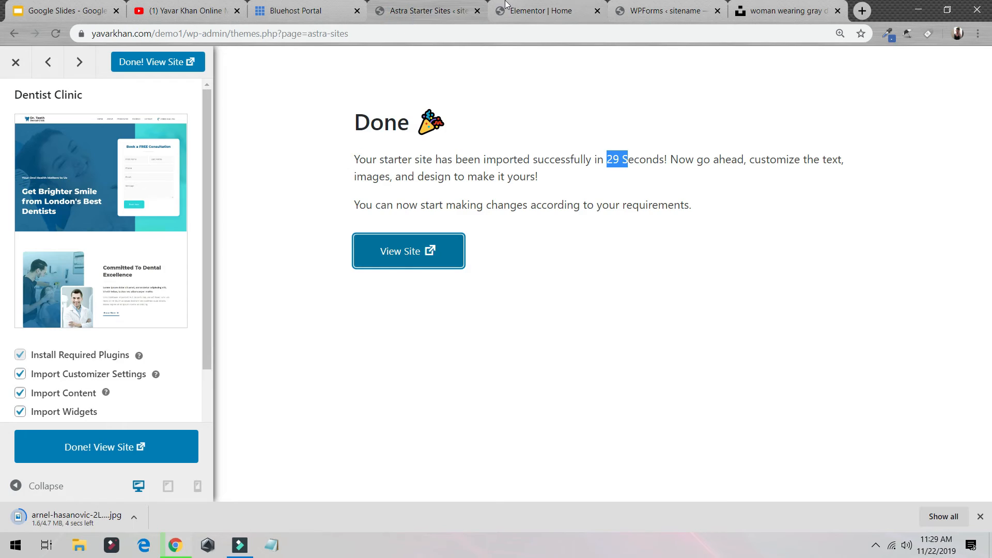
left_click(508, 16)
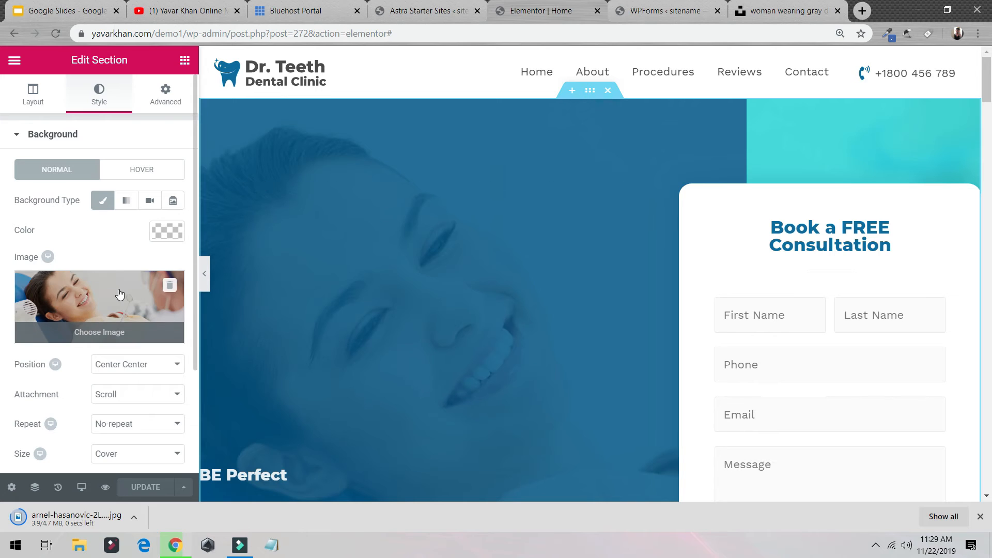
left_click(118, 289)
left_click_drag(67, 513, 319, 220)
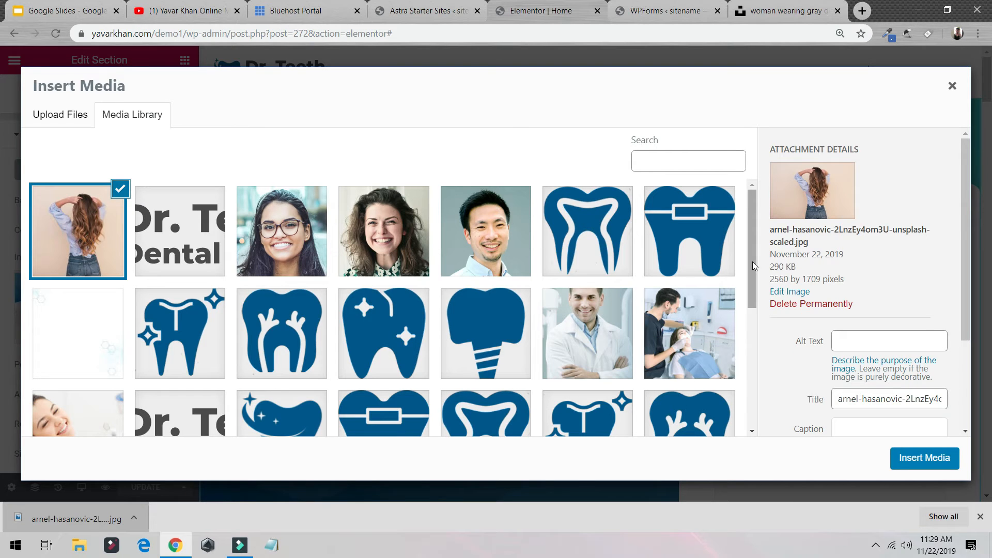
left_click(924, 457)
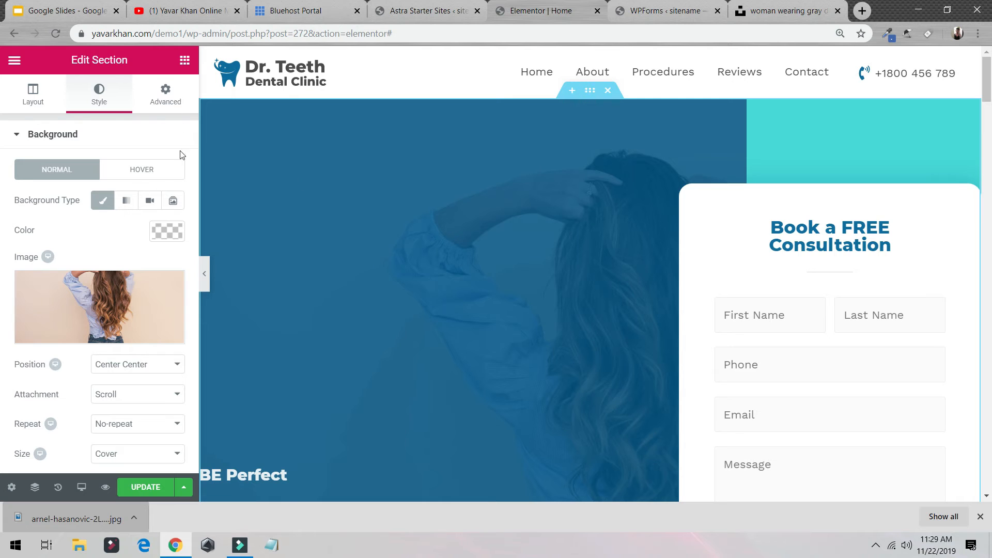
- Lower the opacity of the hero section's background overlay to 0.46 and update the page
left_click(34, 101)
scroll(89, 214, "down", 2)
scroll(89, 214, "up", 3)
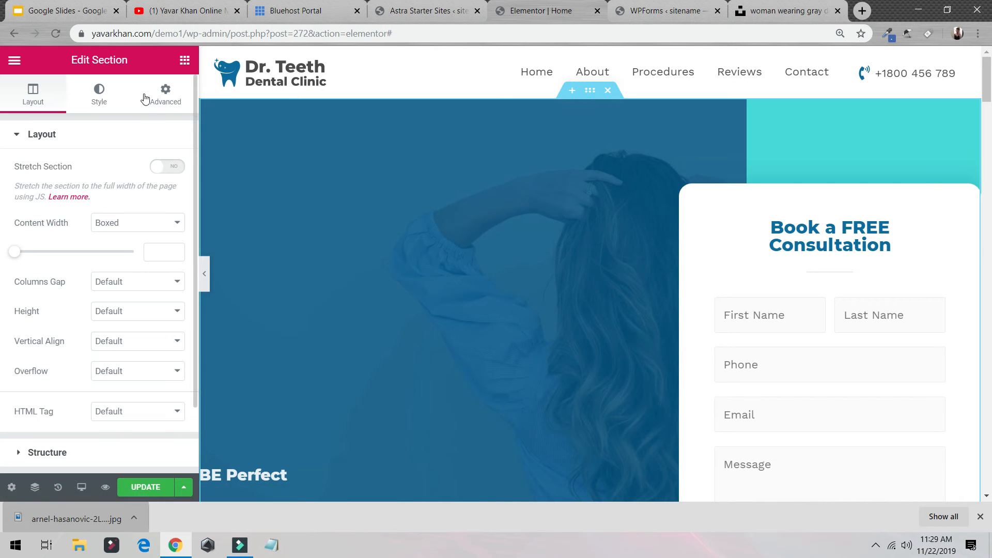
left_click(142, 100)
left_click(99, 95)
scroll(362, 217, "down", 3)
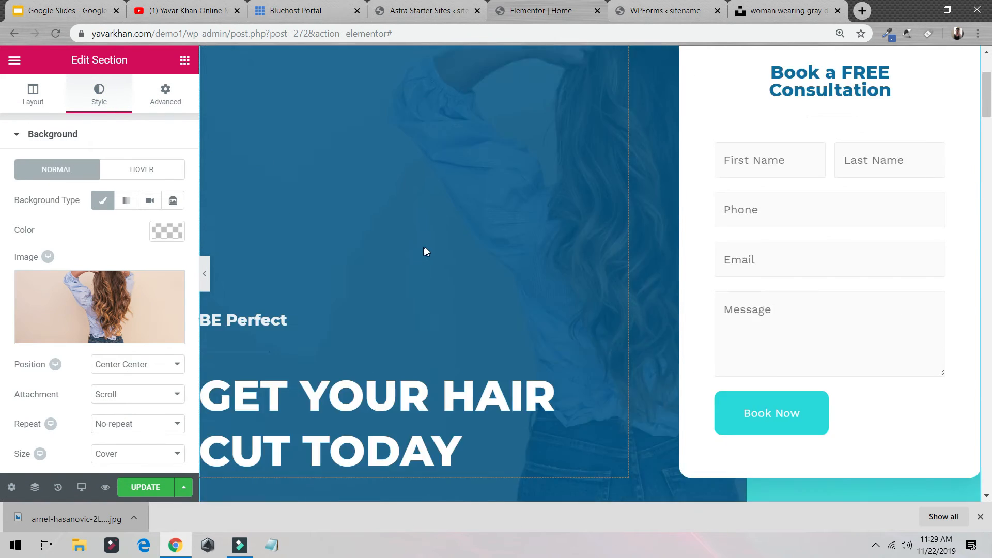
scroll(491, 228, "up", 3)
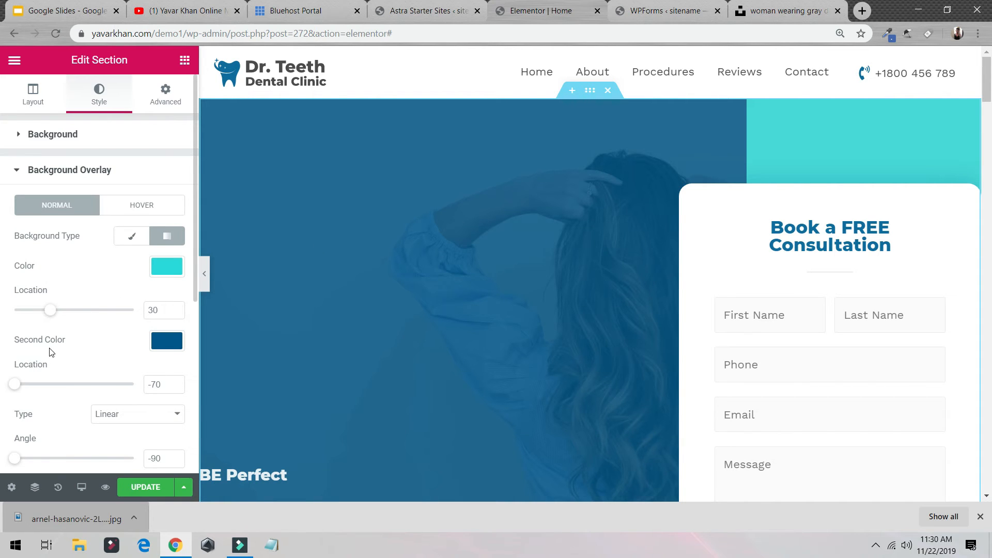
scroll(52, 353, "down", 3)
left_click_drag(113, 330, 72, 326)
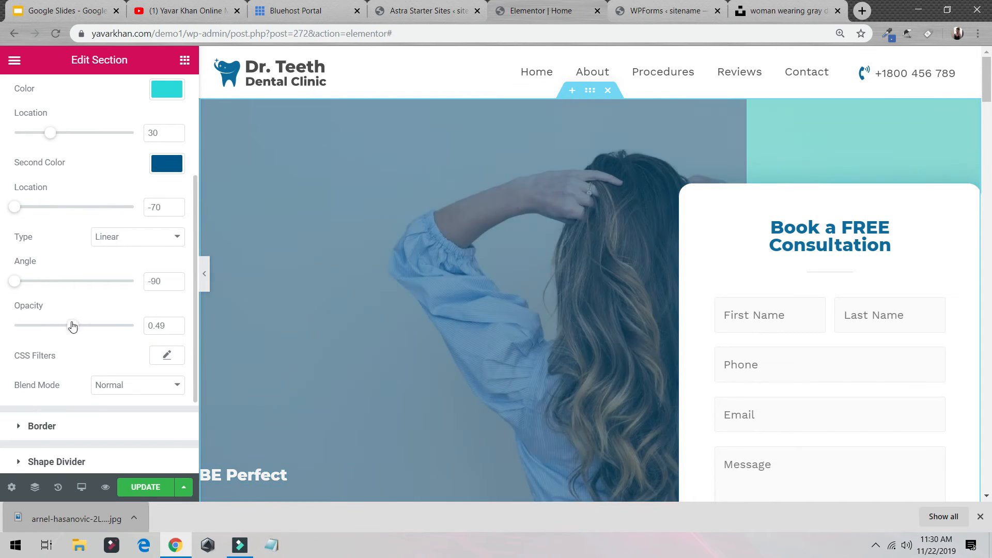
left_click(144, 487)
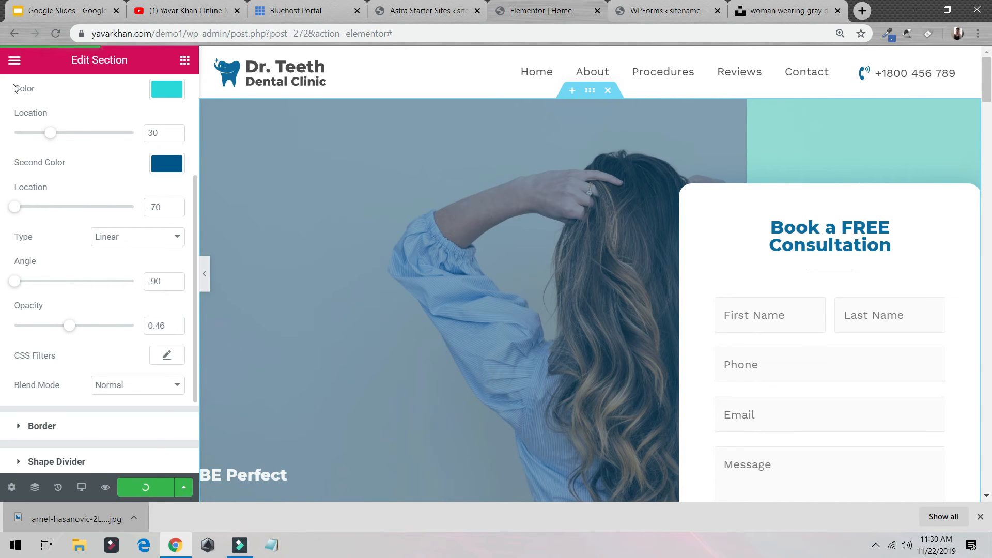
- Leave the editor for the published page once the update has saved, and examine the hero section there
left_click(14, 61)
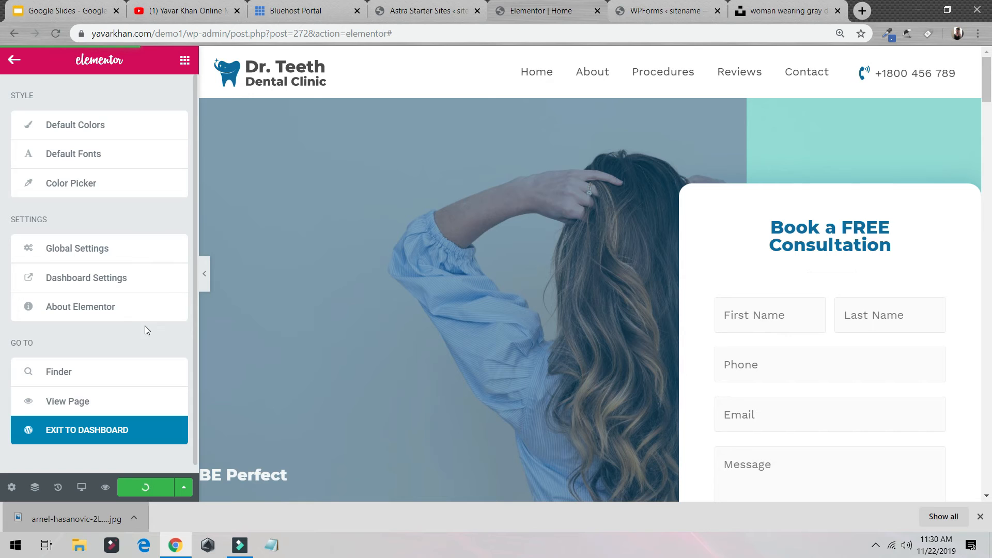
left_click(109, 403)
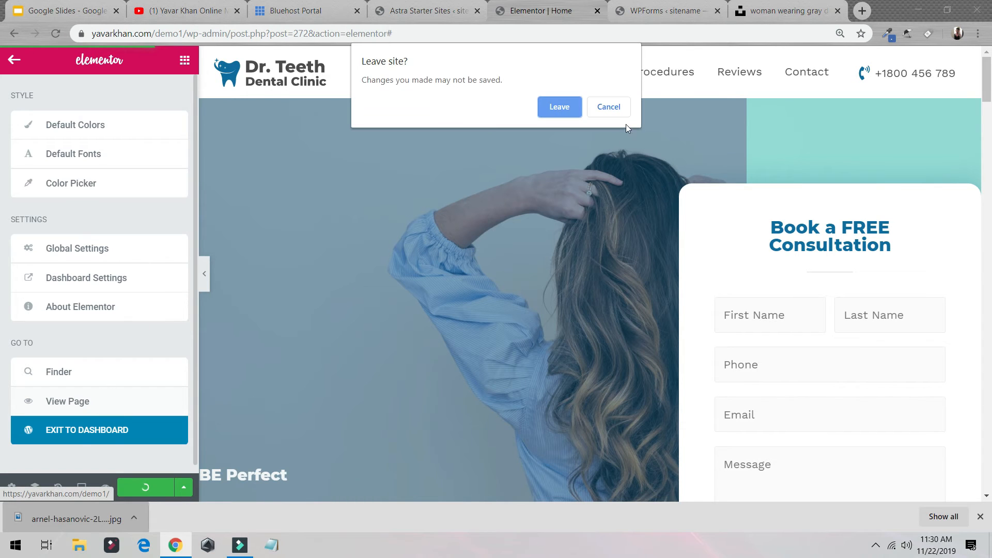
left_click(608, 106)
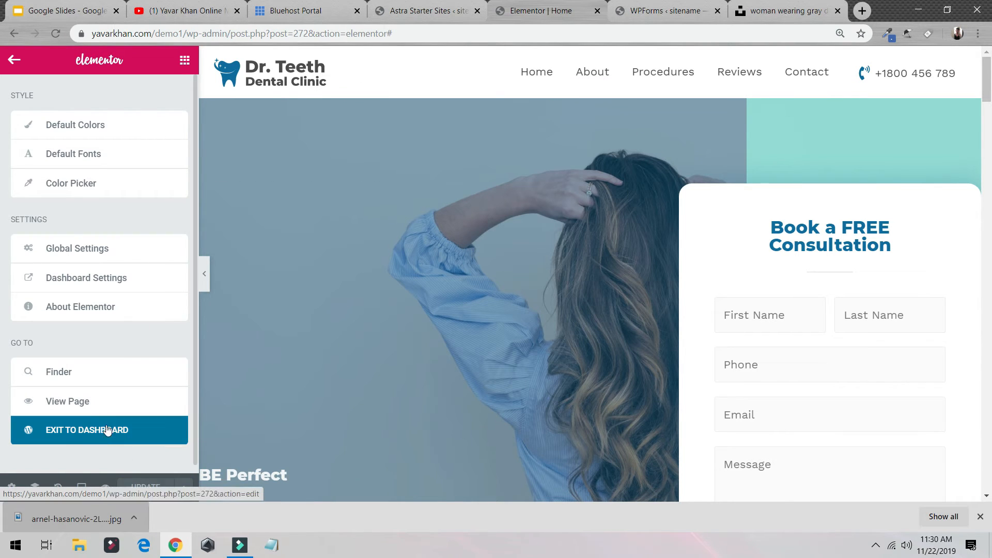
left_click(86, 395)
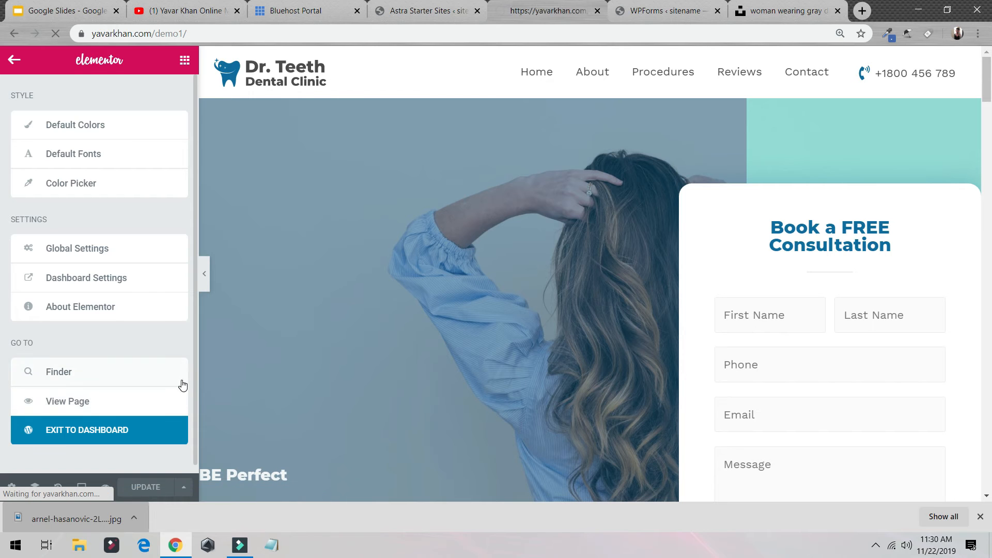
scroll(403, 352, "down", 4)
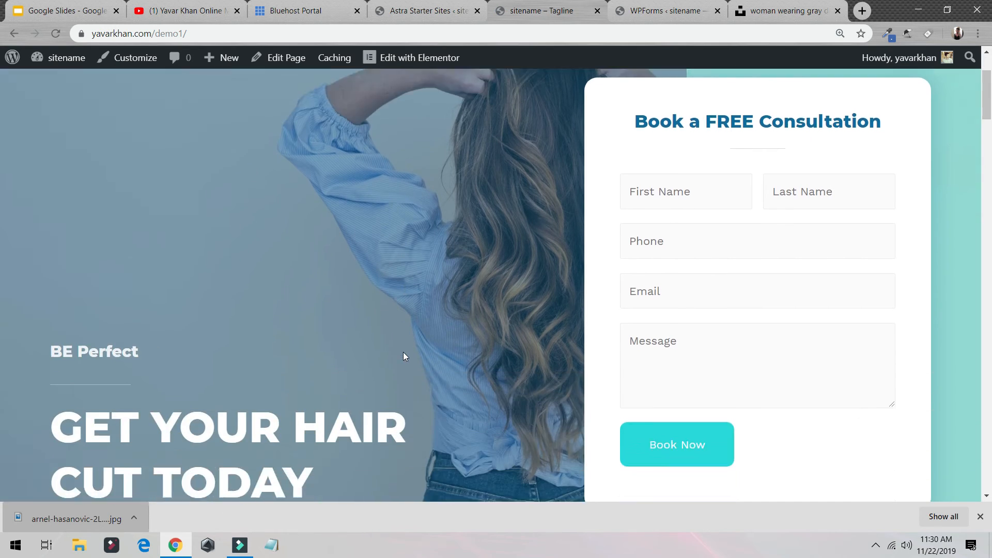
scroll(454, 274, "up", 4)
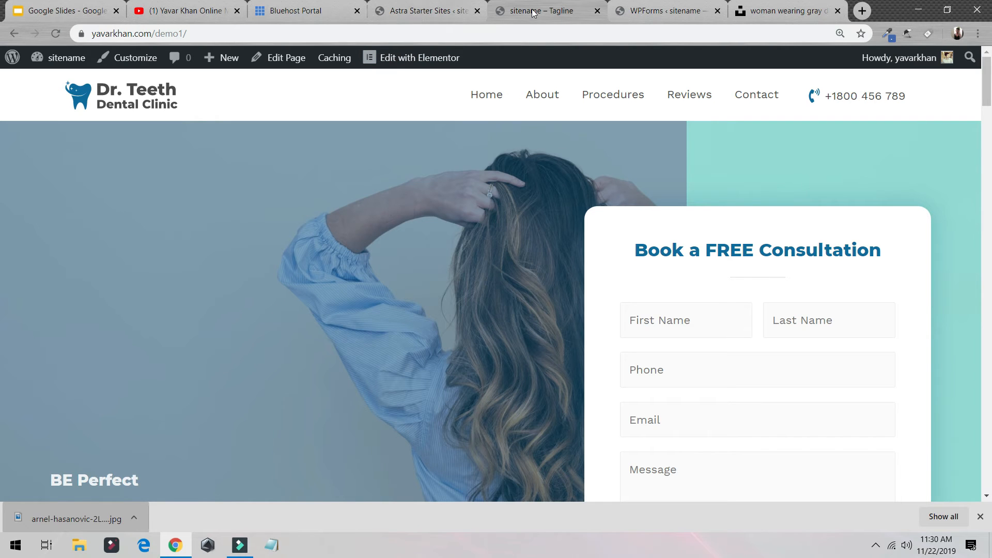
- Return to the Astra Starter Sites tab, close the finished import and open the logo upload settings from Astra Options
left_click(453, 12)
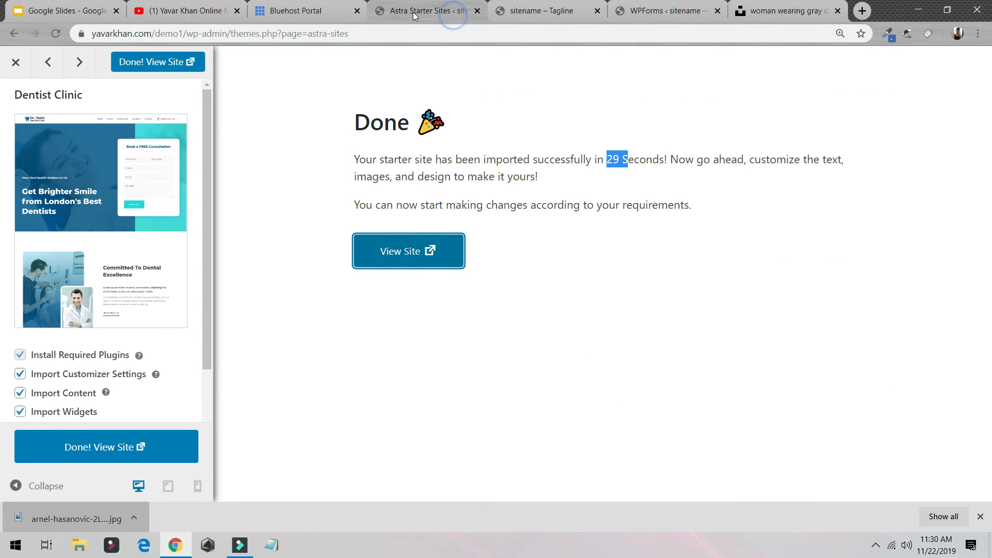
left_click(15, 61)
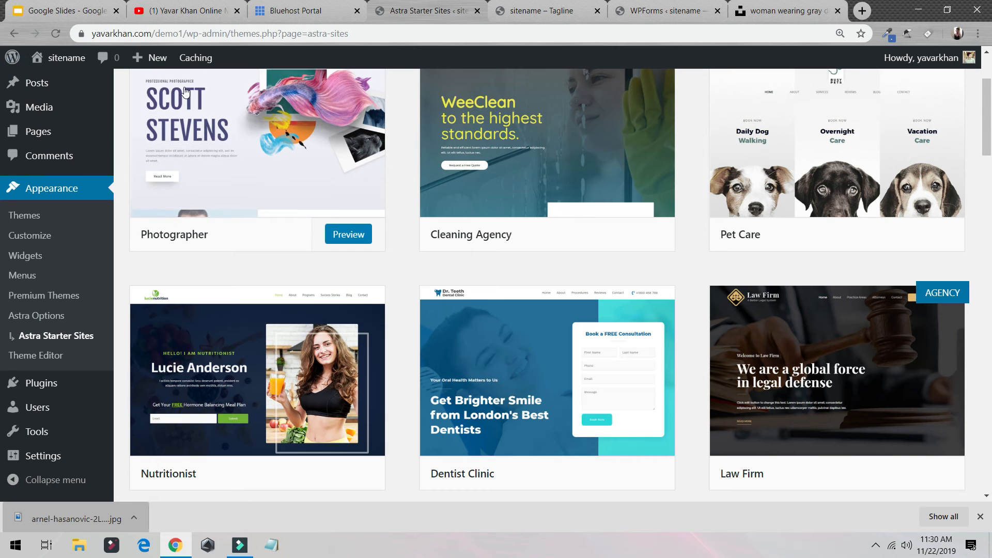
left_click(36, 316)
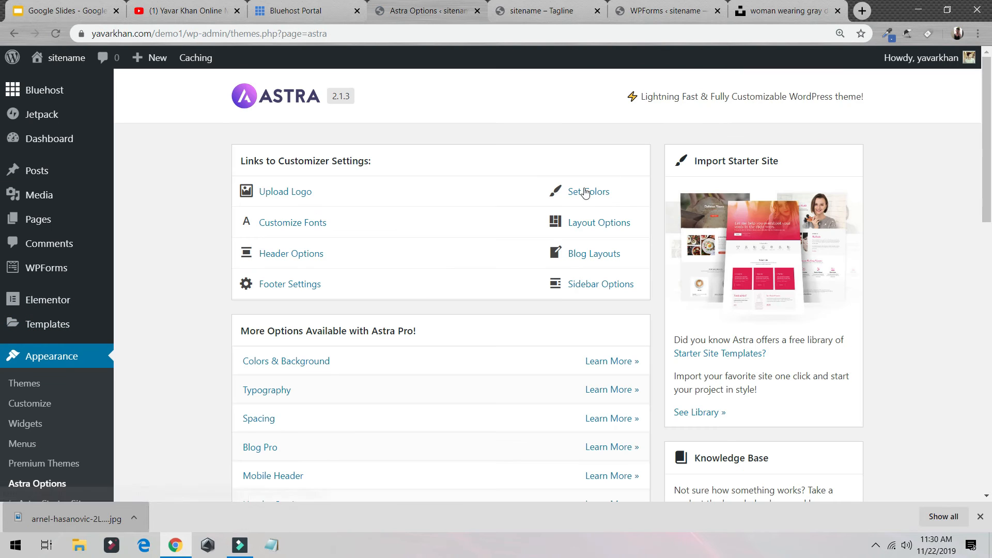
left_click(289, 198)
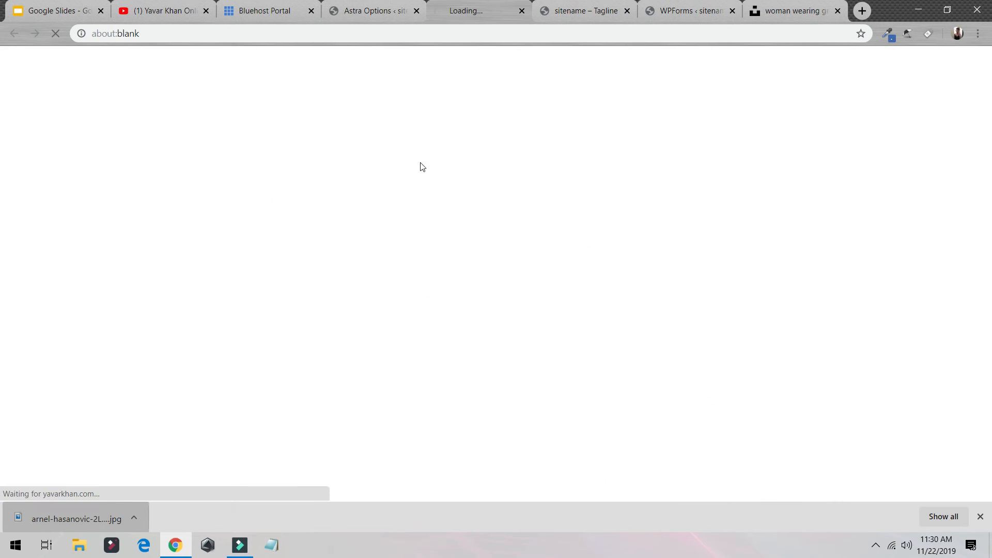
- Switch to the YouTube channel tab and search its video list for "logo"
left_click(173, 6)
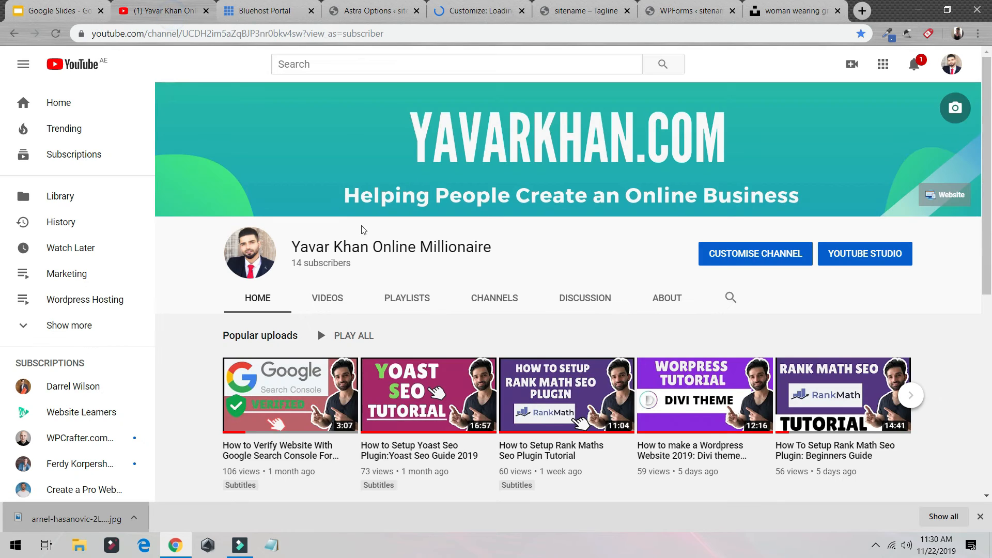
left_click(336, 297)
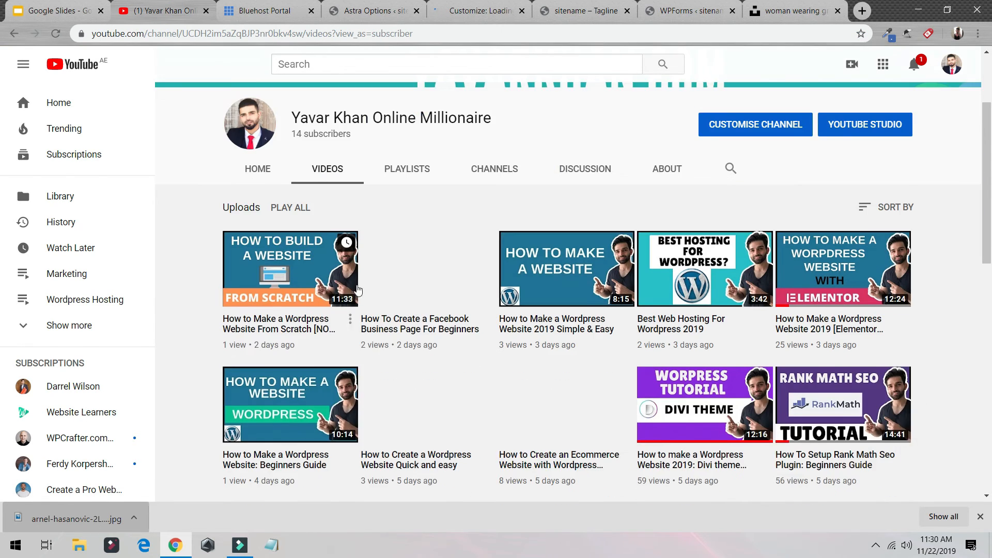
scroll(340, 282, "down", 3)
scroll(340, 273, "down", 5)
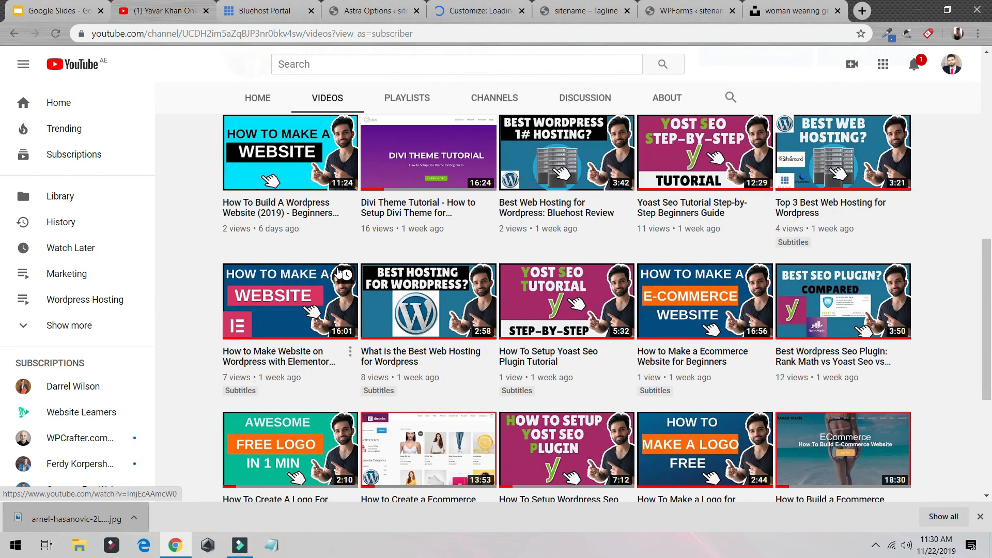
key("ctrl+f")
type("logo")
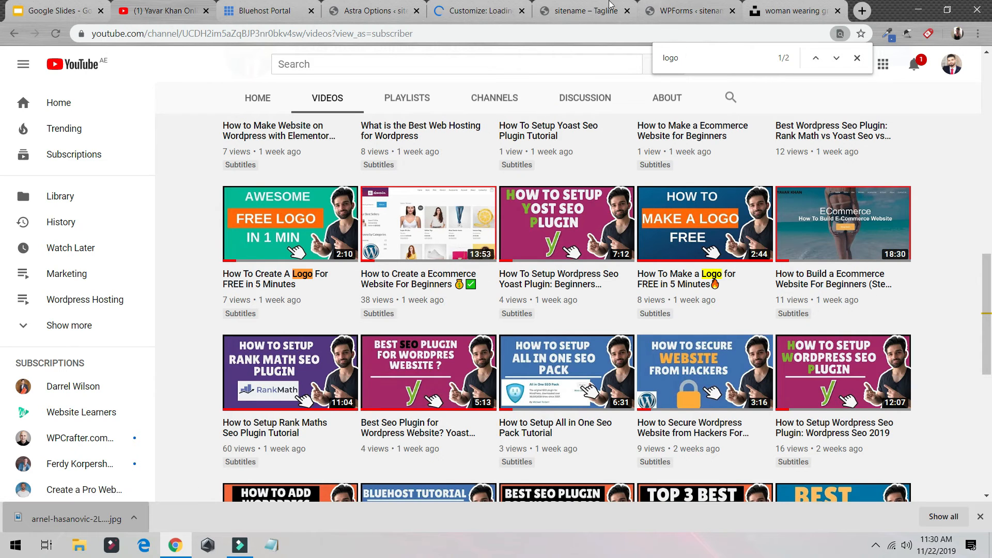
- Return to the Customizer and replace the site logo with the black-text PNG uploaded from Downloads, accepting the suggested crop
left_click(510, 7)
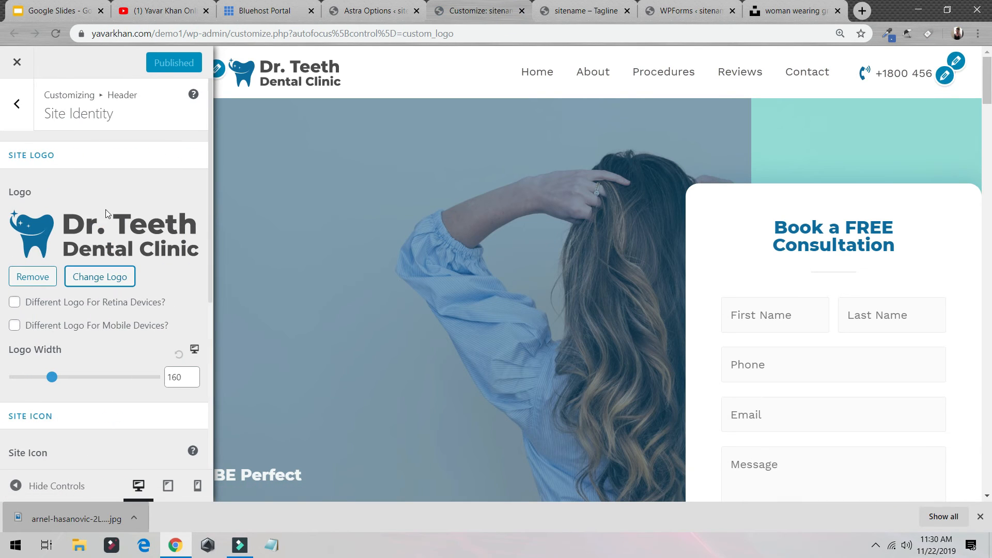
left_click(93, 277)
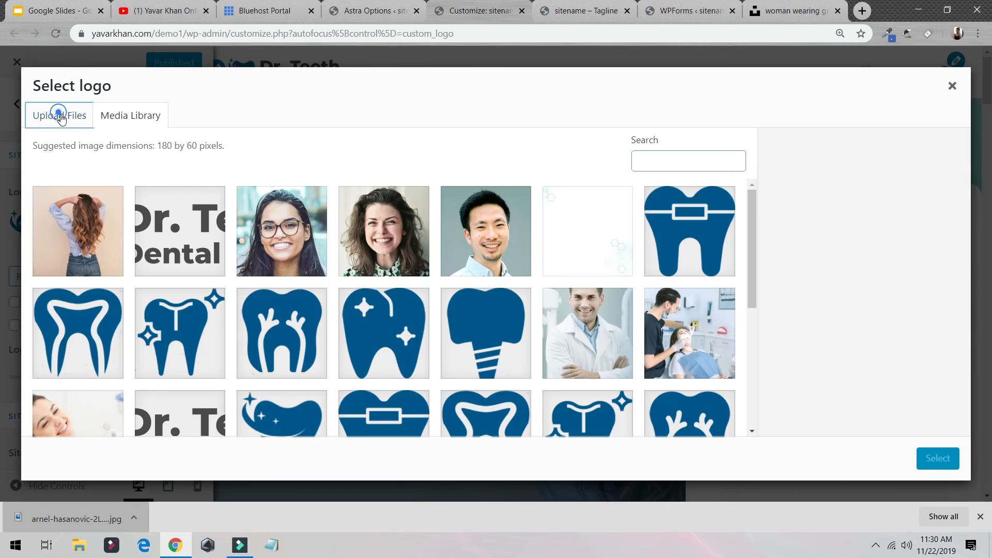
left_click(59, 115)
left_click(463, 291)
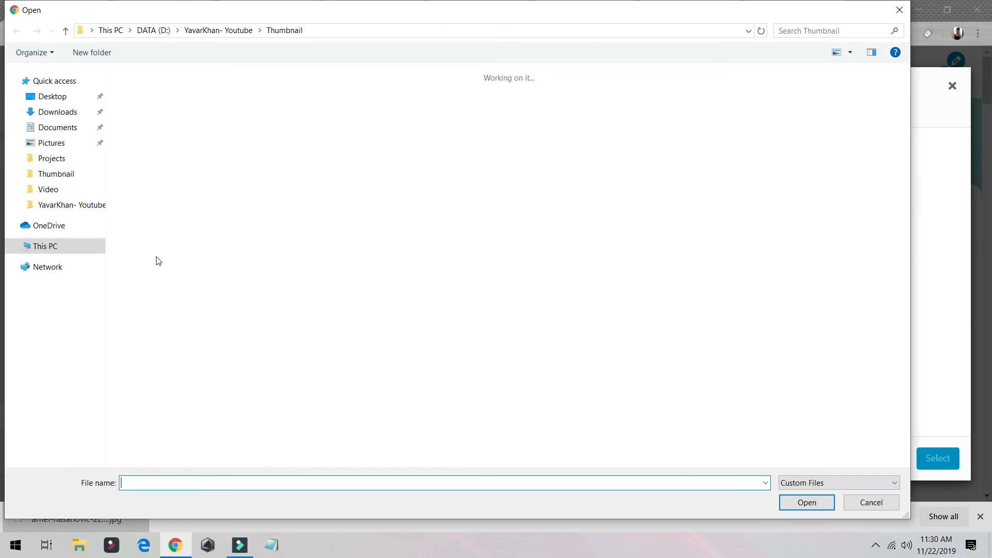
left_click(58, 111)
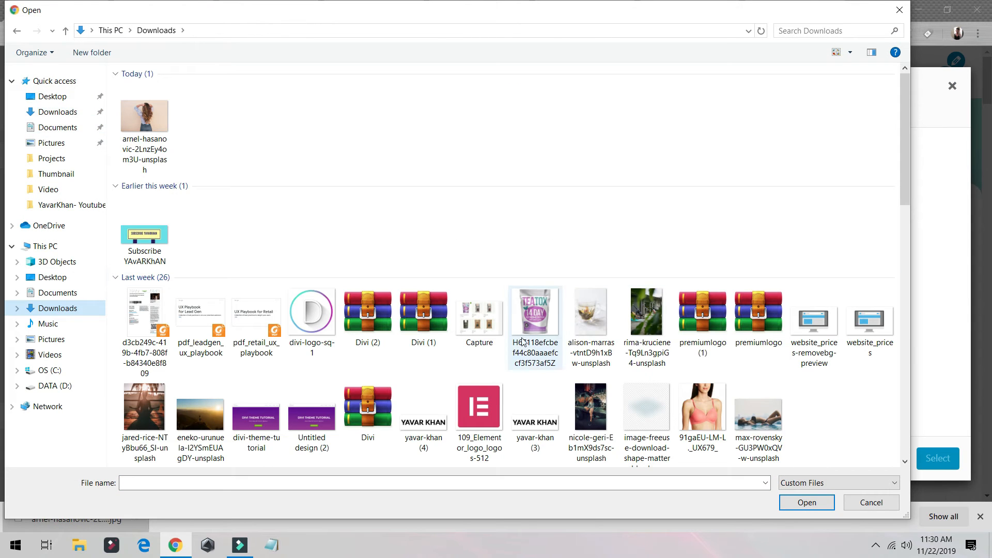
double_click(538, 411)
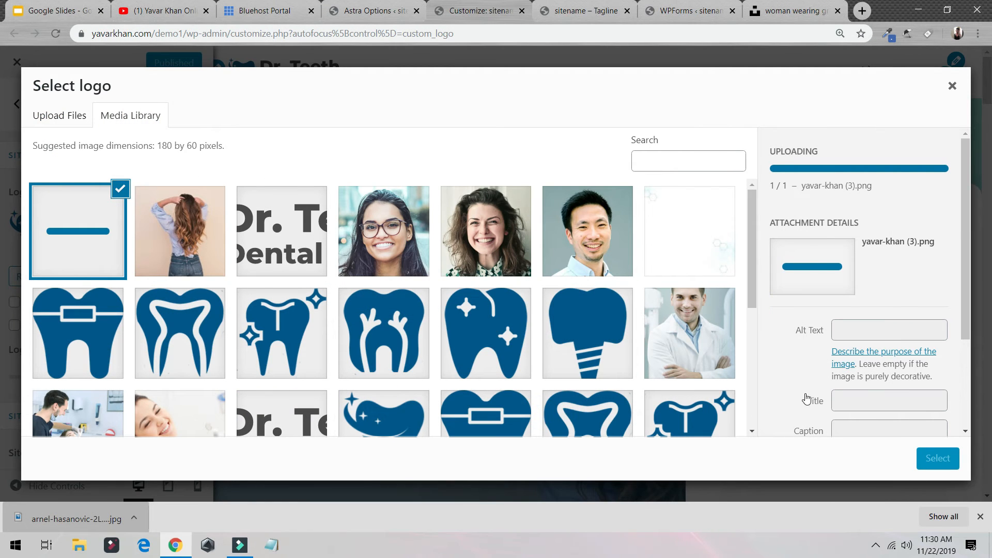
left_click(937, 459)
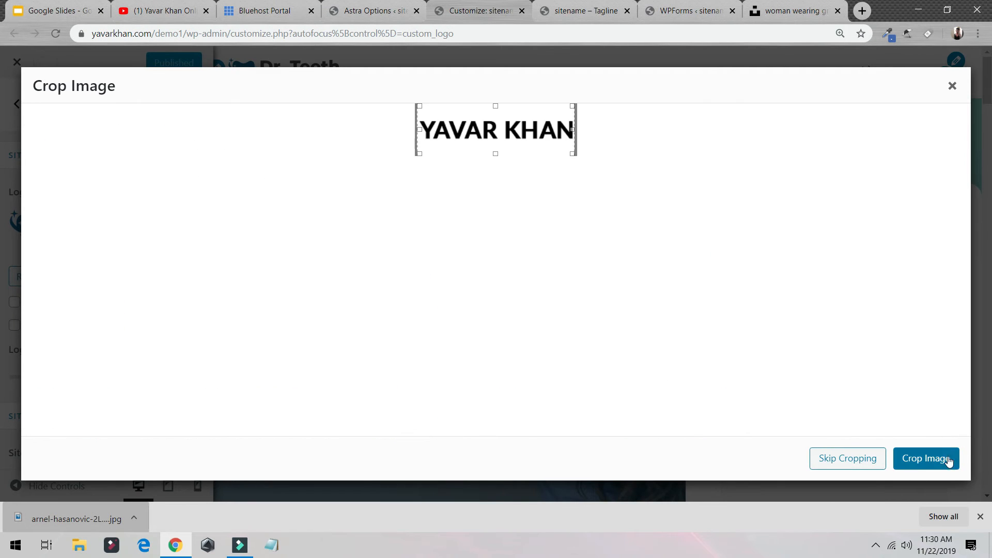
left_click(949, 460)
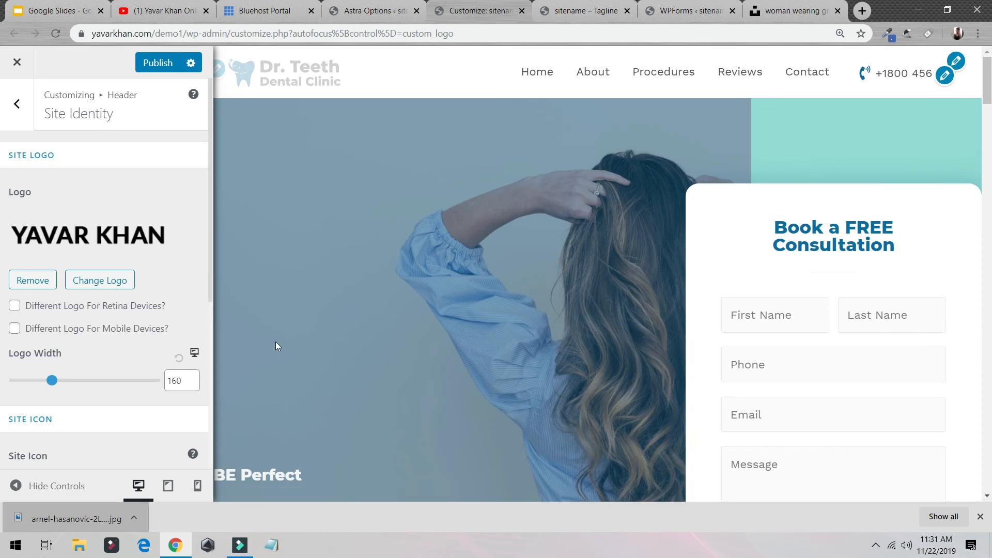
- Publish the logo change, check the page preview and close the Customizer
left_click(158, 63)
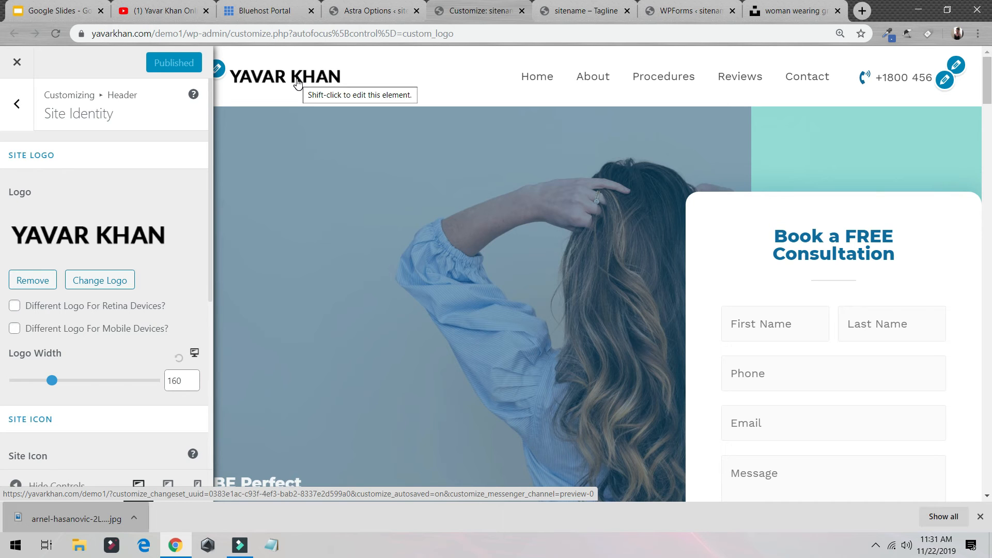
scroll(342, 398, "down", 7)
scroll(284, 372, "up", 7)
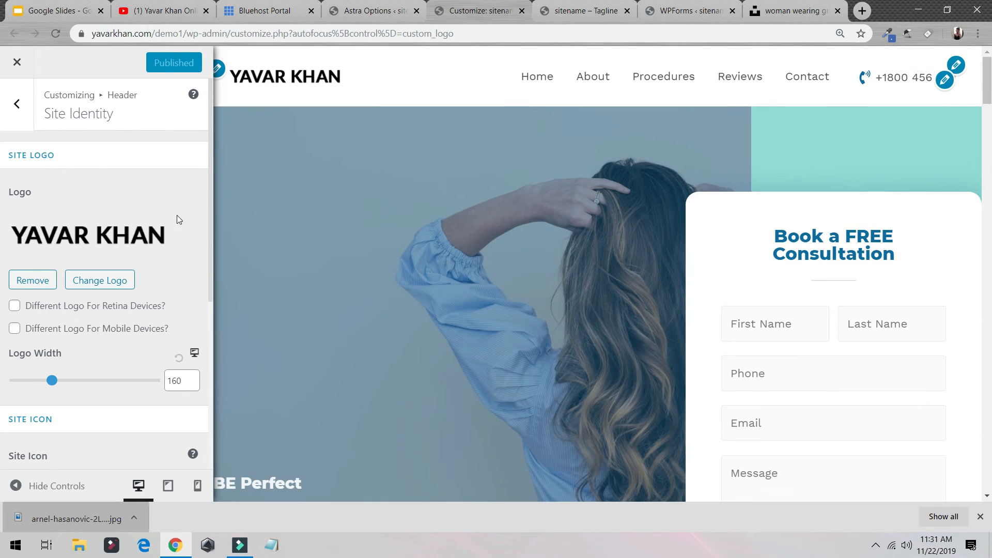
left_click(18, 105)
left_click(18, 110)
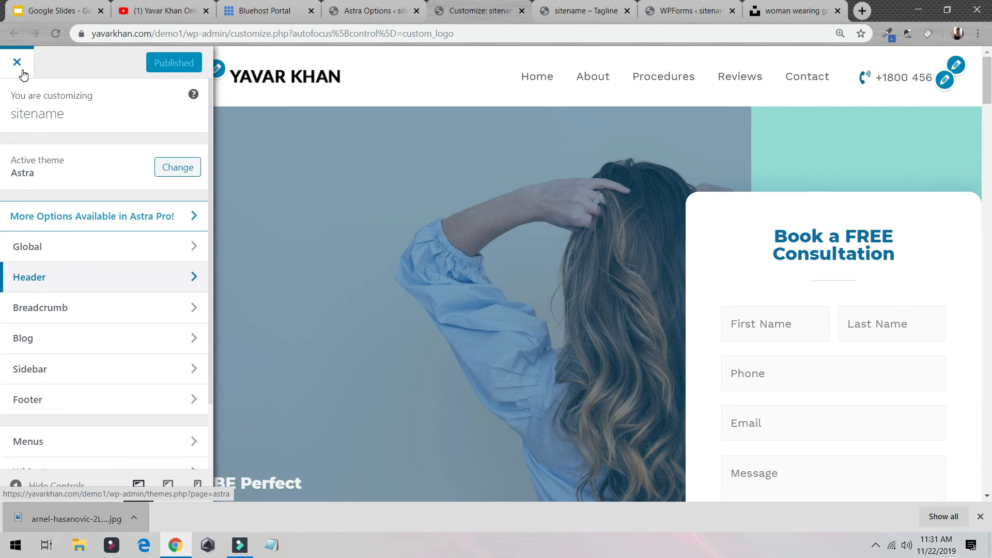
scroll(350, 415, "down", 2)
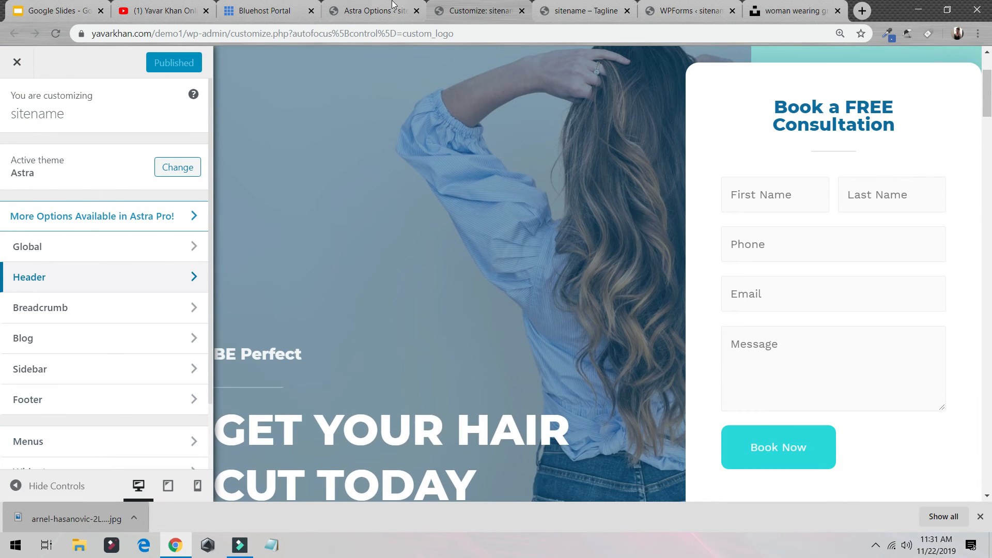
left_click(17, 62)
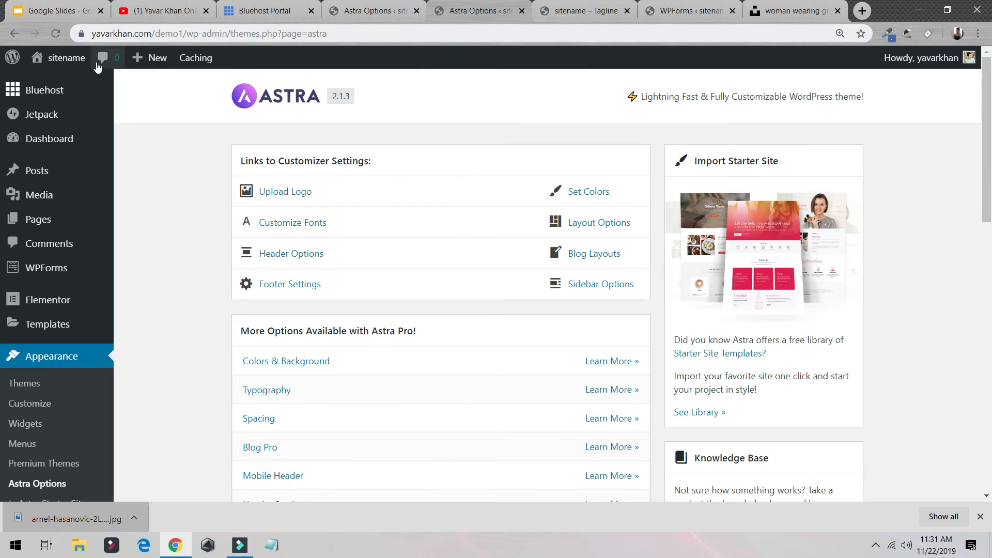
- Open the site's front page and close the old site, WPForms and Unsplash tabs
left_click(64, 85)
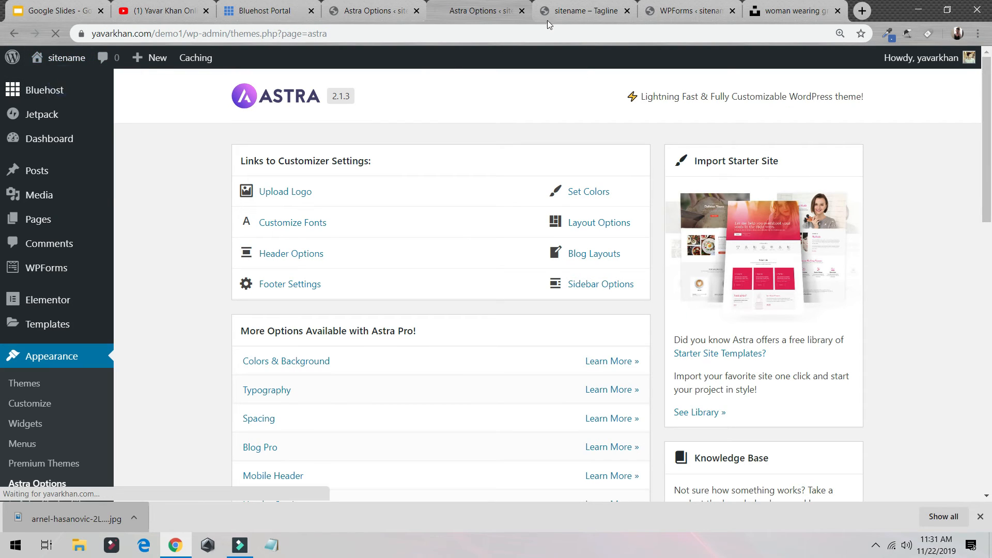
left_click(575, 14)
left_click(627, 13)
left_click(630, 11)
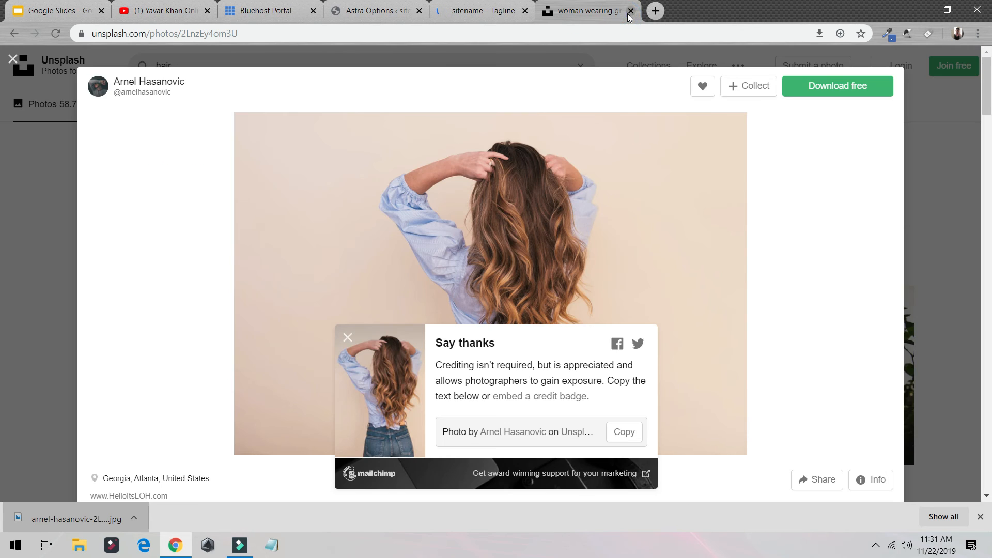
left_click(630, 11)
- Check the hero section on the live home page and open the page for editing in Elementor
scroll(207, 135, "down", 10)
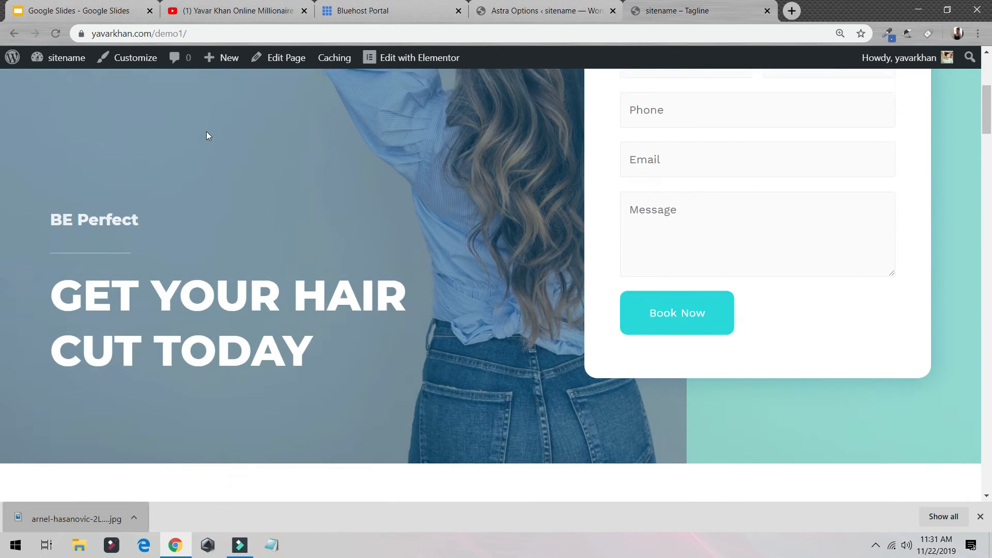
scroll(527, 177, "up", 8)
left_click(434, 58)
scroll(540, 286, "down", 10)
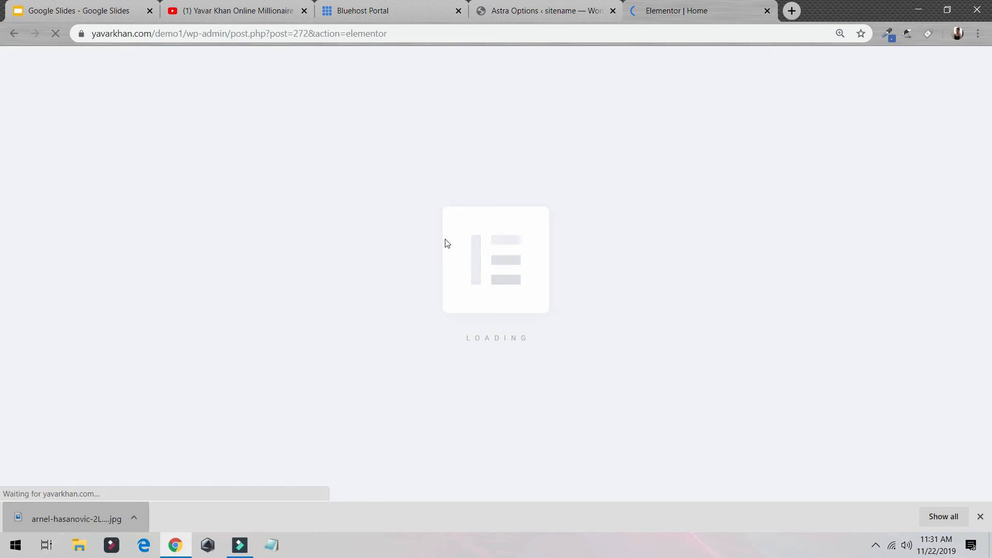
- Delete the "Committed To Dental Excellence" section below the hero
scroll(561, 211, "down", 8)
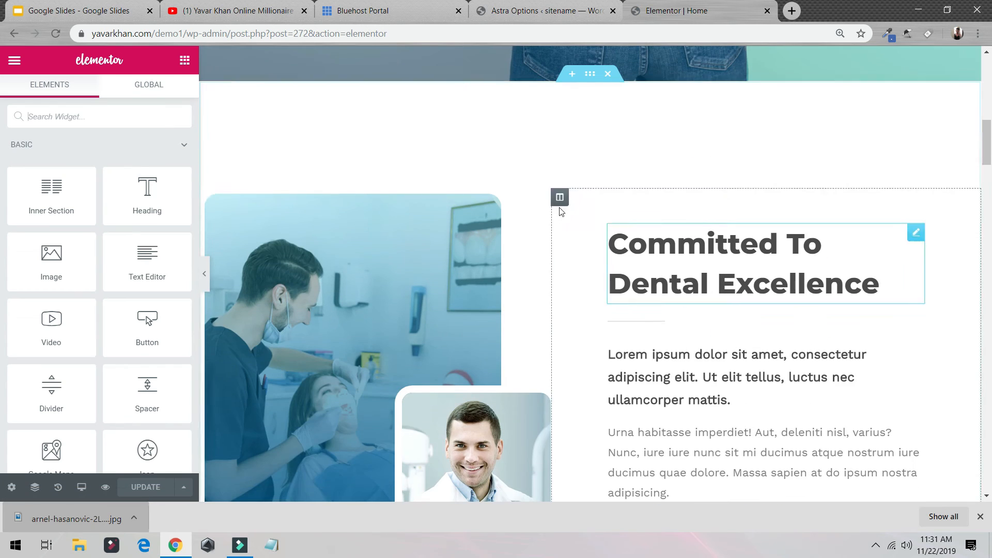
scroll(531, 146, "up", 3)
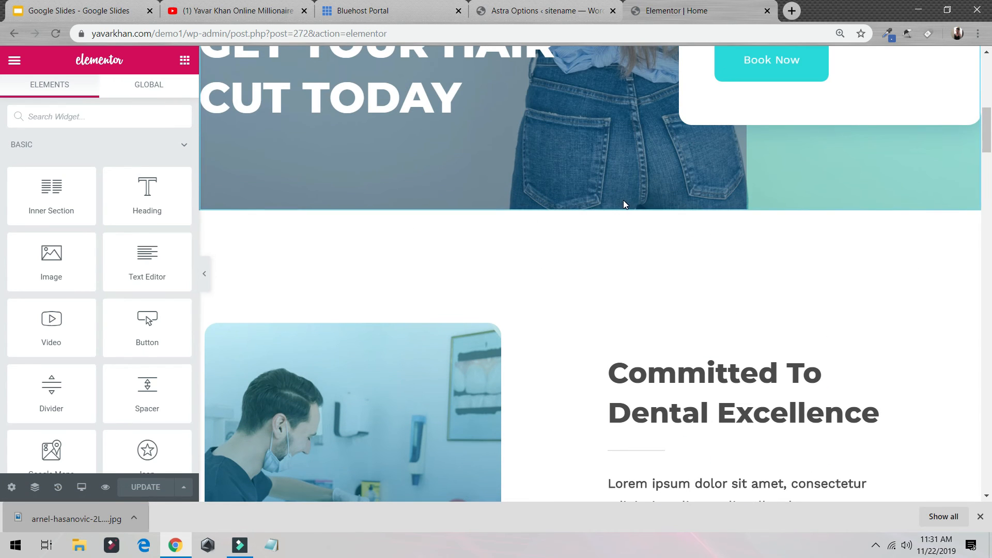
mouse_move(609, 204)
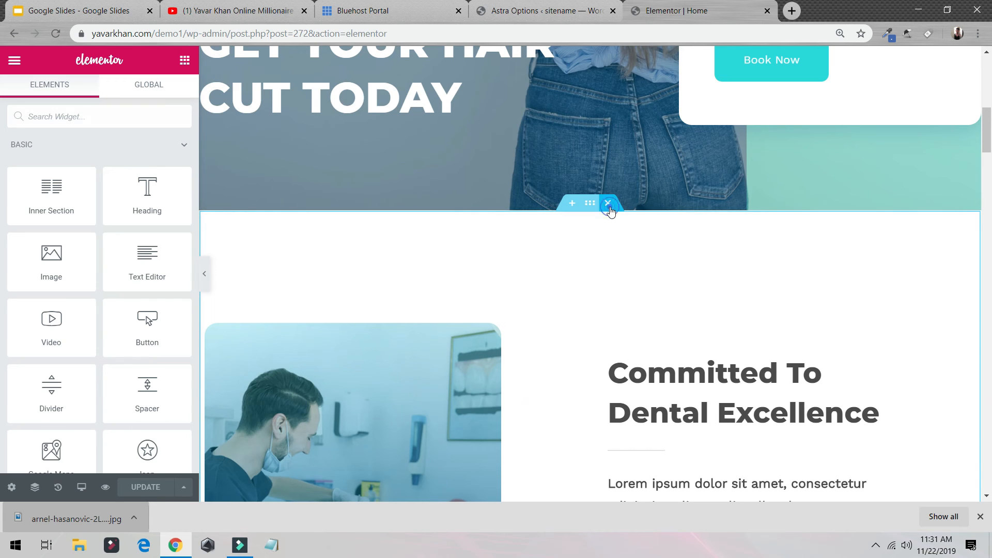
left_click(608, 203)
- Delete the "Our Procedures" intro block and the first row of service cards, from Dental Implants to Root Canals
scroll(598, 197, "down", 5)
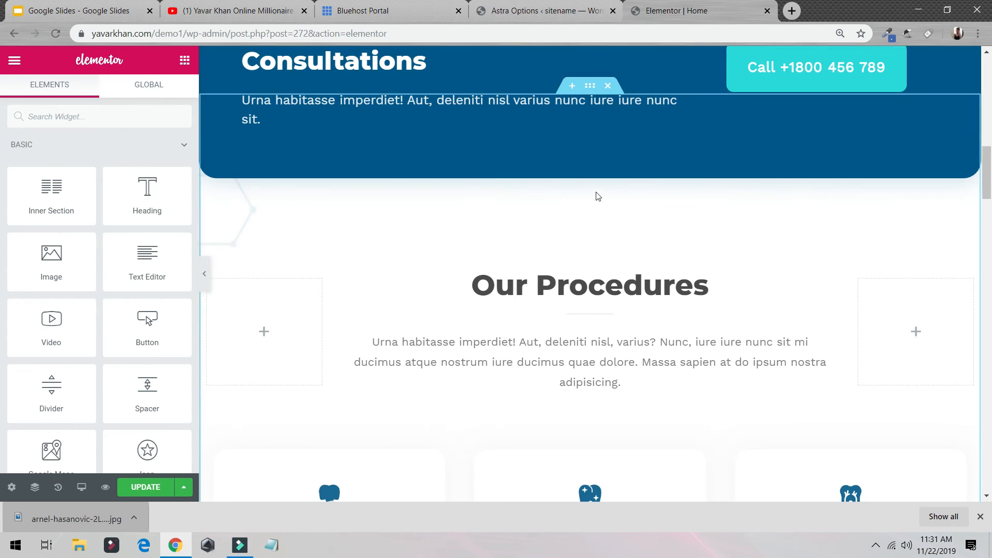
scroll(426, 234, "down", 2)
scroll(424, 207, "up", 2)
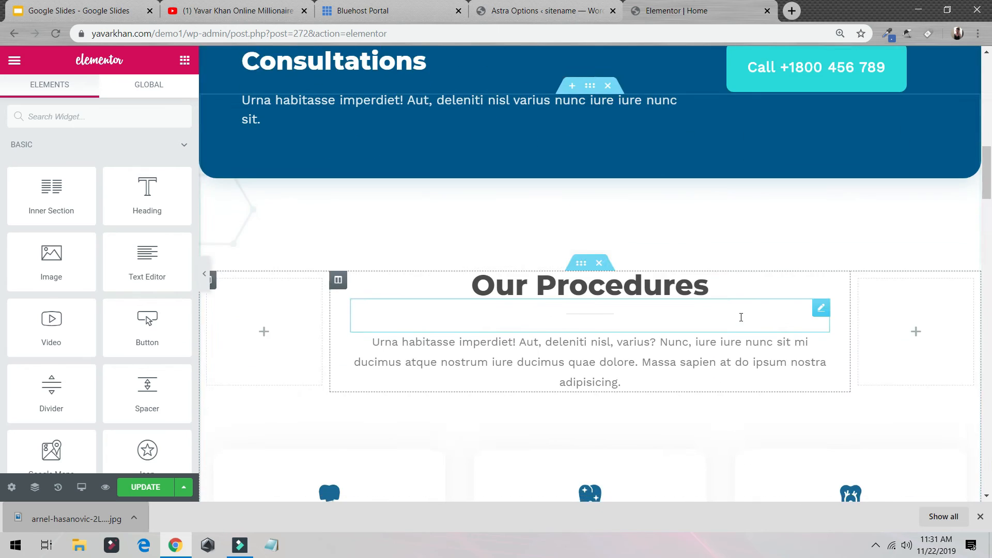
scroll(741, 317, "down", 2)
left_click(600, 134)
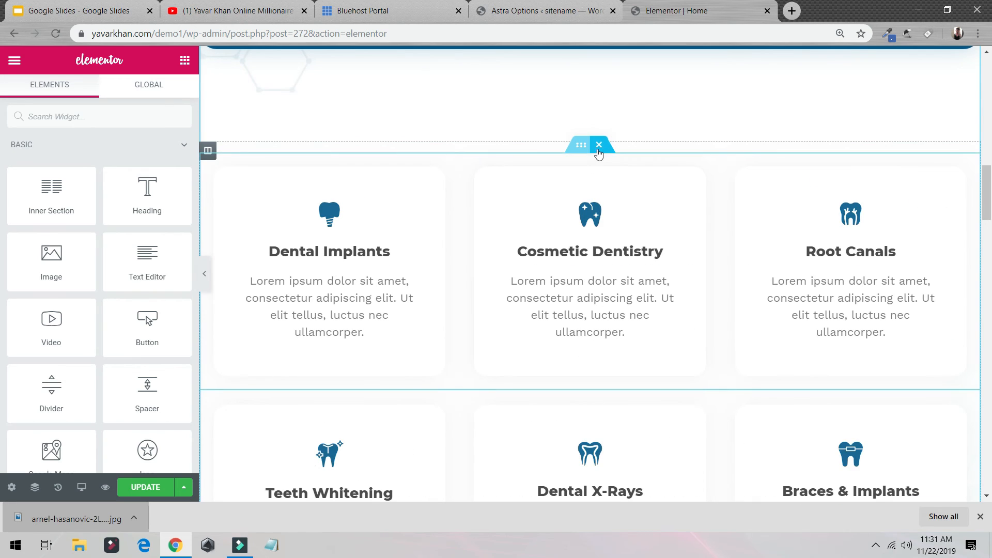
left_click(600, 146)
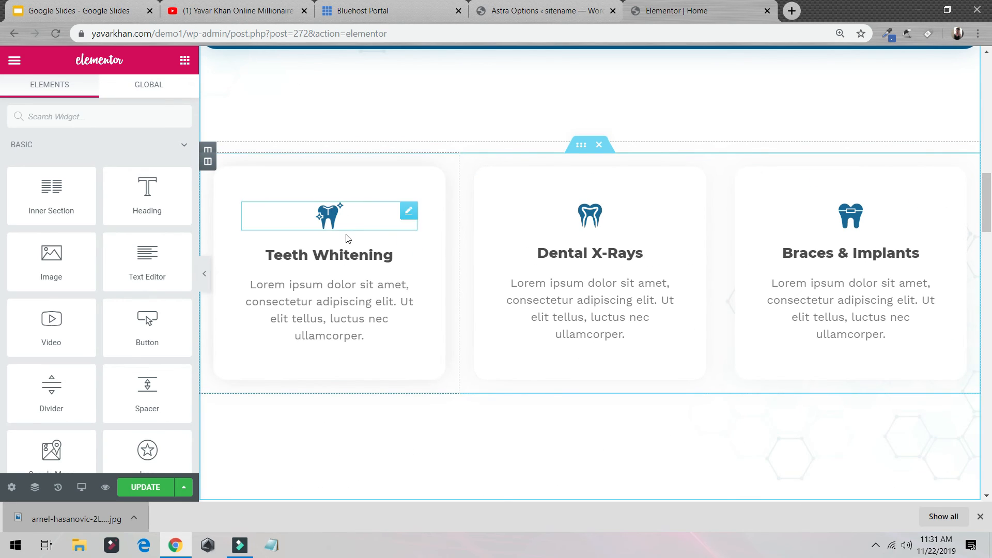
- Rename the "Teeth Whitening" card heading to "Spa" and the "Dental X-Rays" card heading to "pedicure"
double_click(343, 255)
type("a")
key("BackSpace")
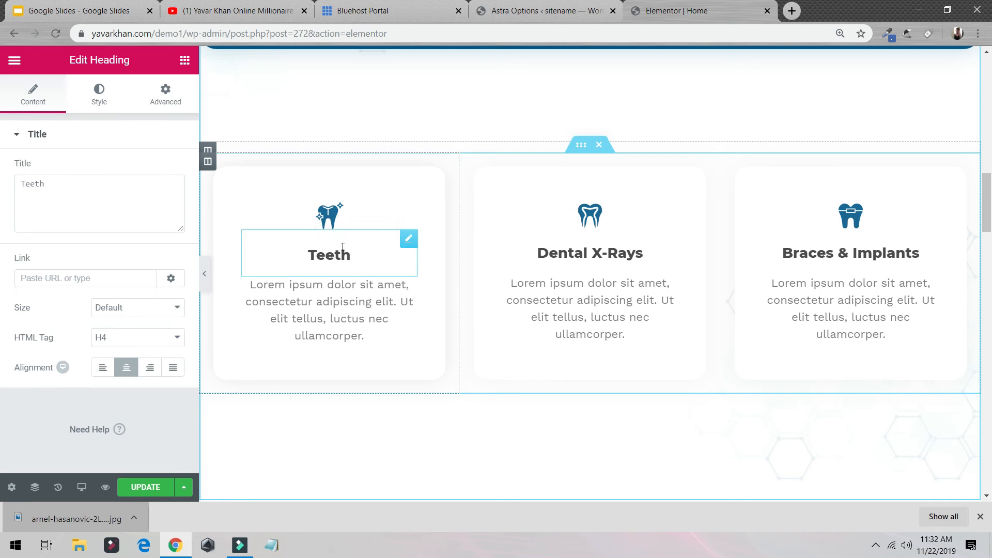
key("BackSpace")
type("Spa")
triple_click(591, 252)
type("p")
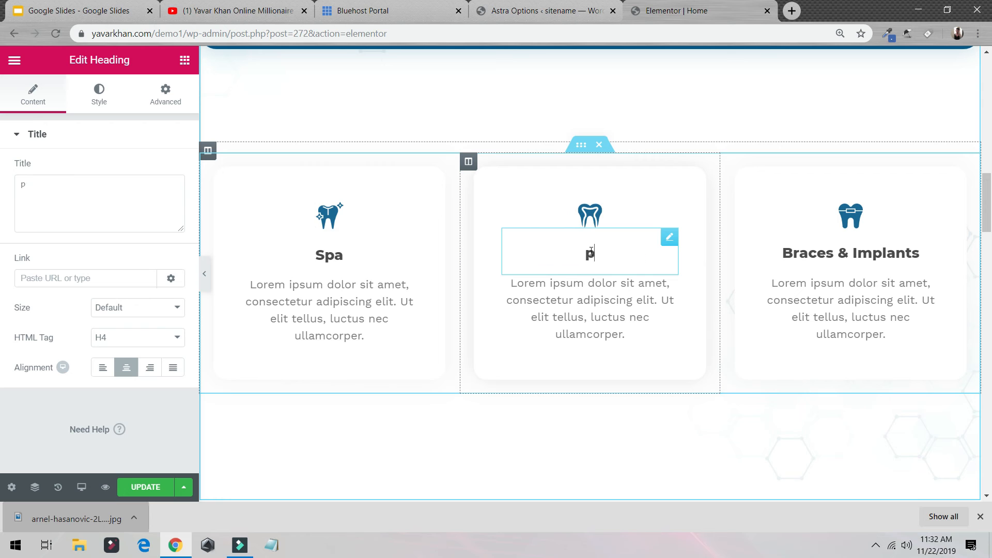
type("edicure")
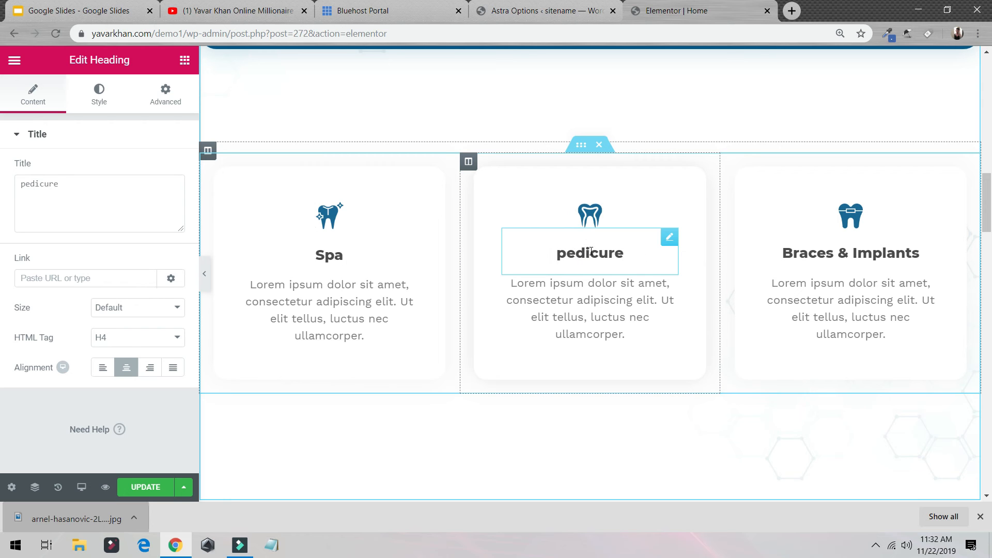
- Change the blue call-to-action banner's heading to "Call Us Today for Booking" and update the page
scroll(491, 253, "up", 7)
scroll(589, 317, "down", 2)
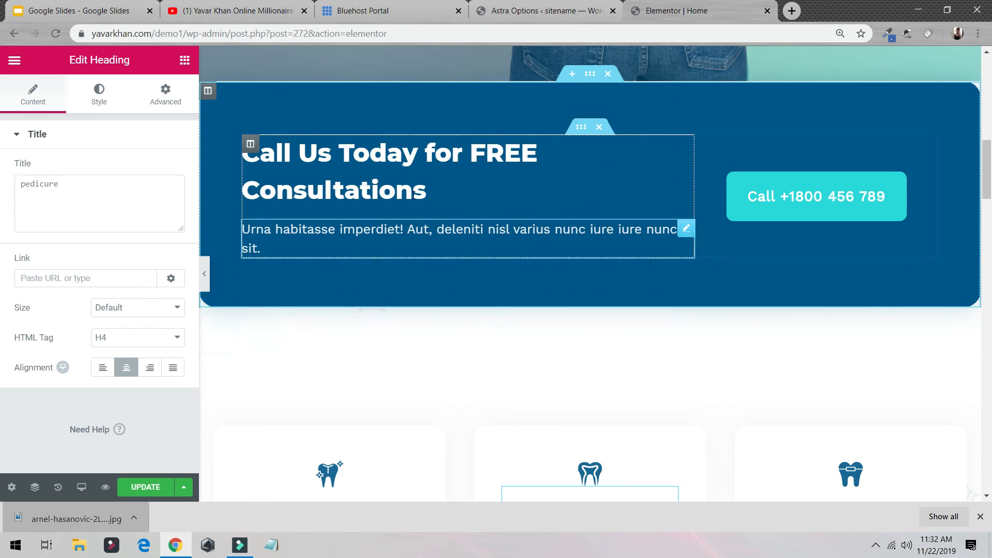
left_click(354, 195)
left_click_drag(418, 191, 238, 191)
key("BackSpace")
key("BackSpace")
key("BackSpace")
key("BackSpace")
key("BackSpace")
key("BackSpace")
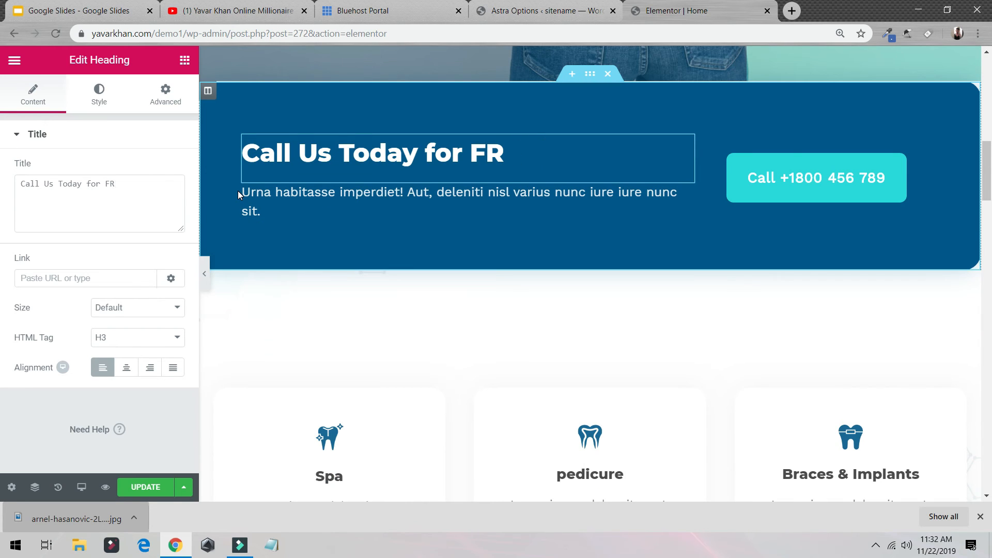
type("Booking")
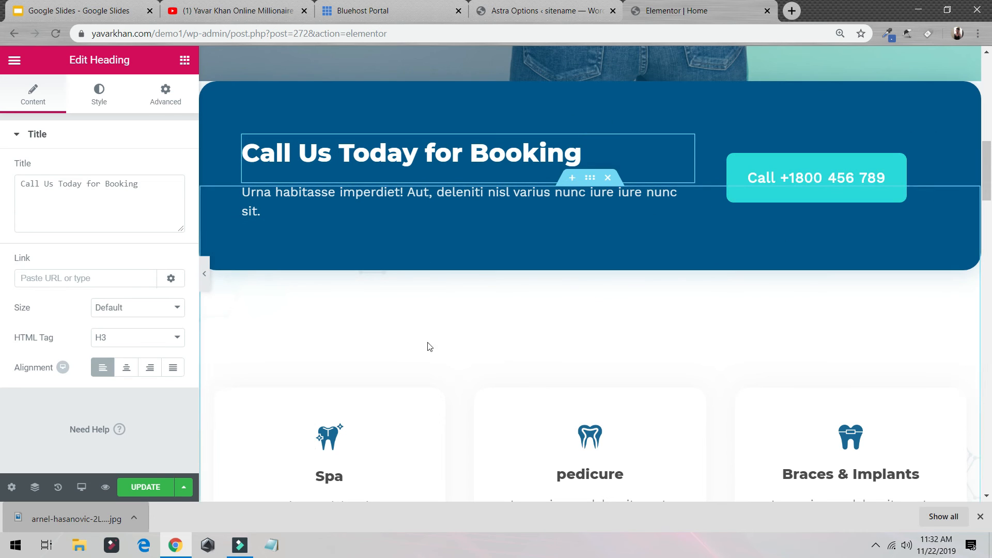
left_click(153, 486)
- Add a single-column section at the end of the page and place a Heading widget beneath it
scroll(295, 317, "down", 12)
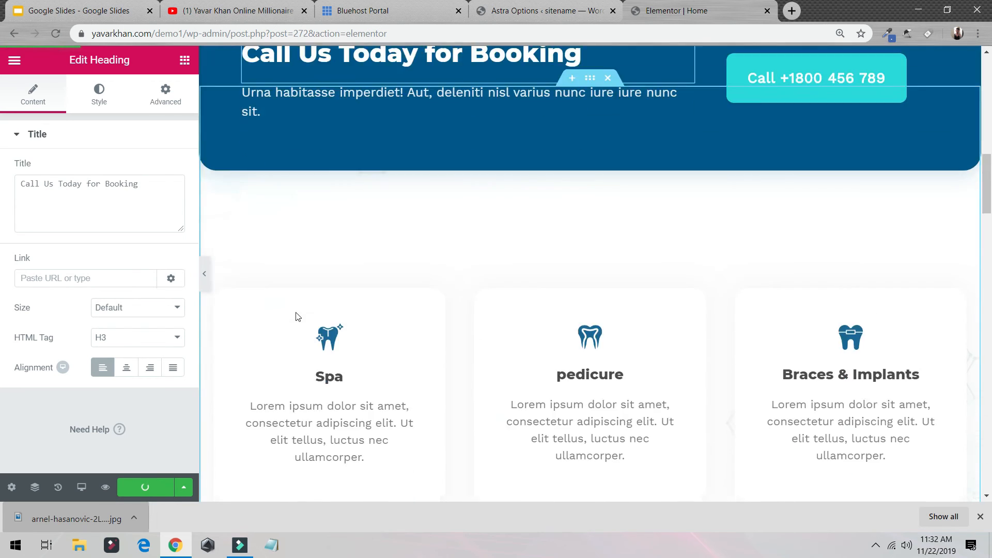
scroll(300, 191, "up", 3)
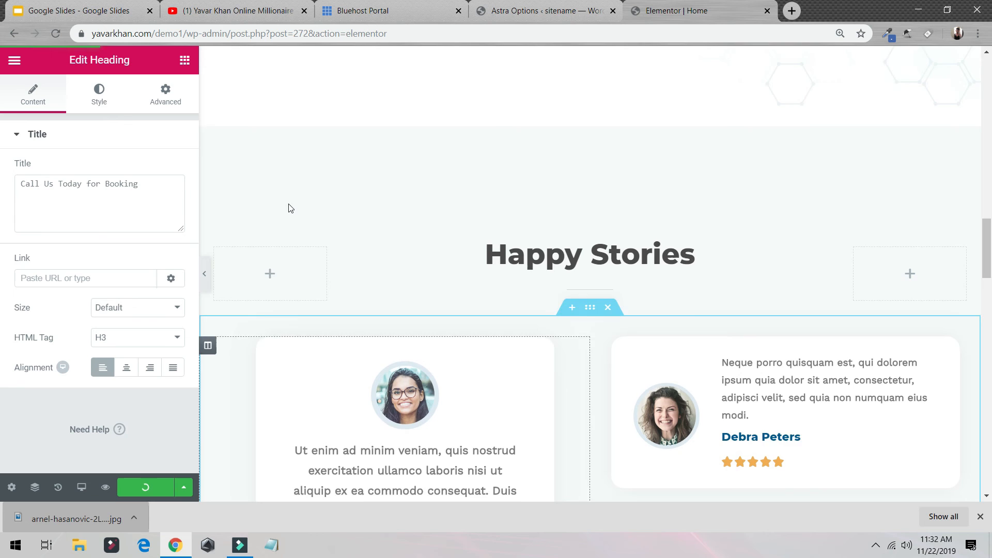
left_click(184, 60)
left_click_drag(191, 199, 574, 217)
scroll(586, 250, "down", 20)
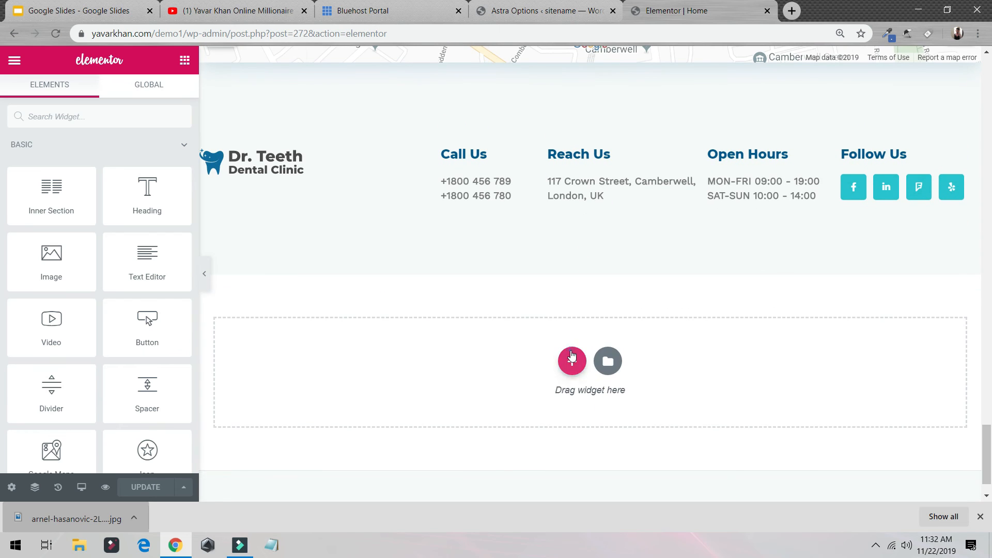
left_click(571, 361)
left_click(433, 406)
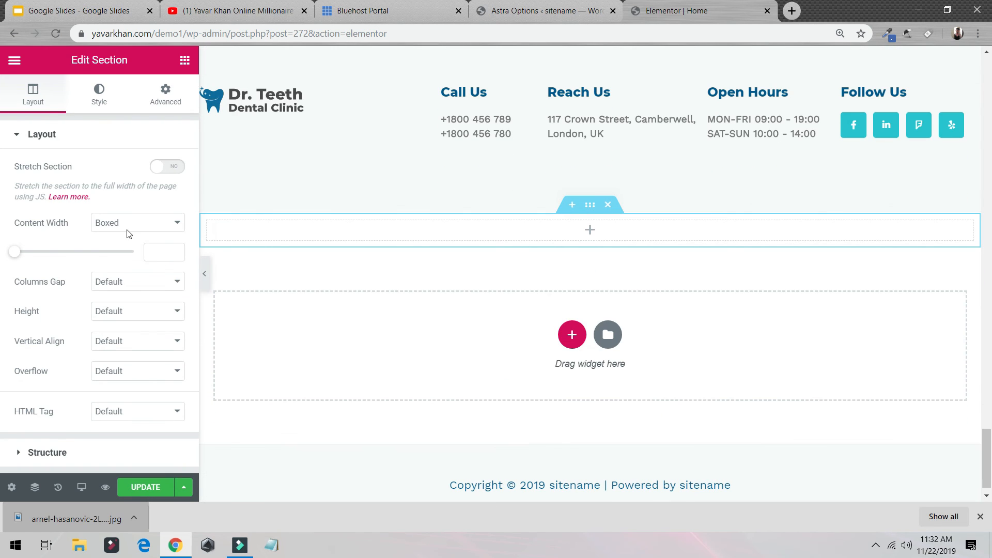
left_click(183, 71)
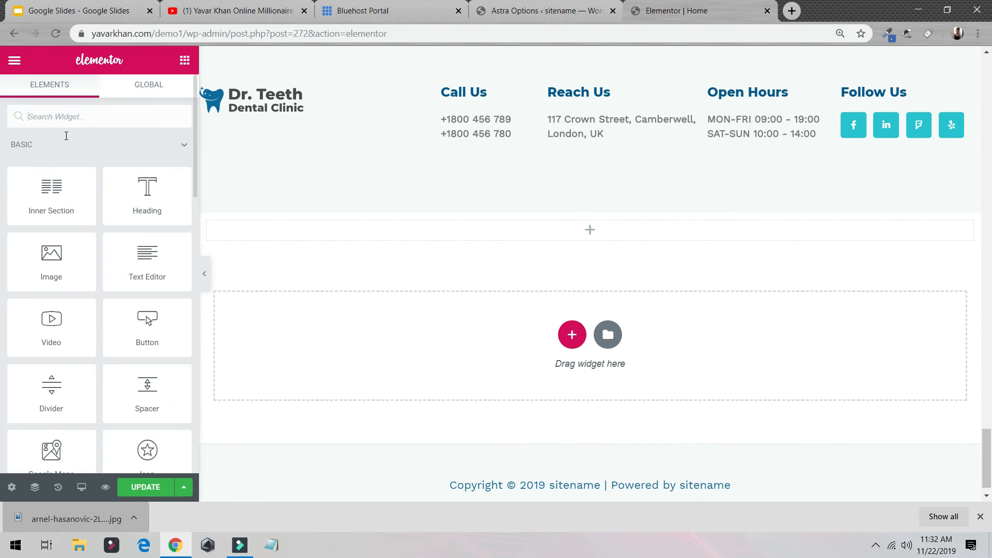
left_click_drag(148, 194, 562, 306)
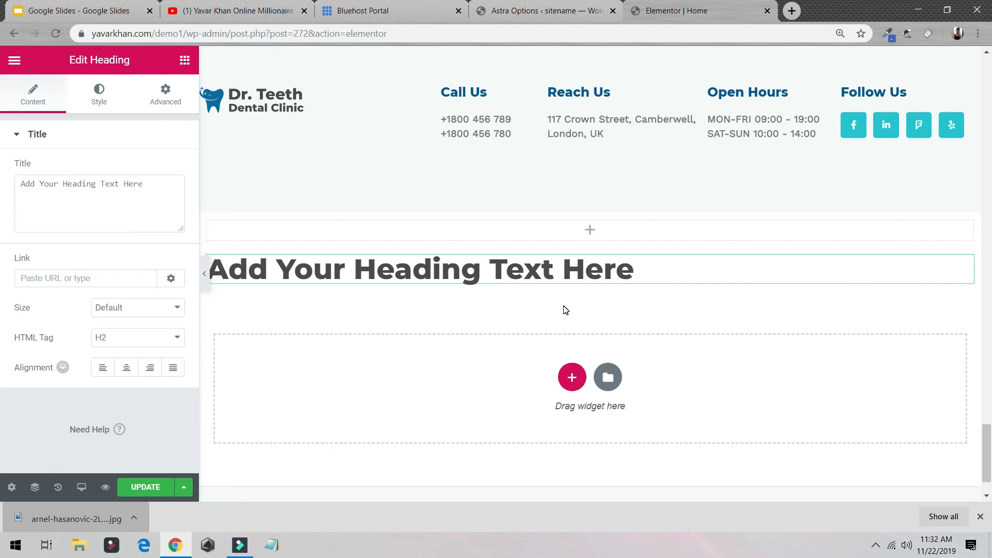
- Set the new heading's text to "You can make money creating websites." and save the page
triple_click(518, 266)
type("You can mak")
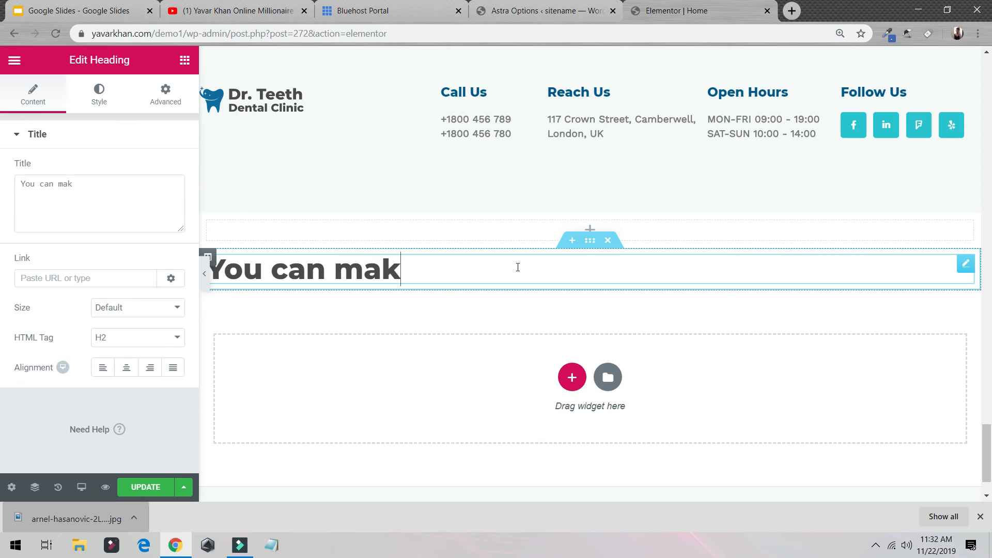
type("e money c")
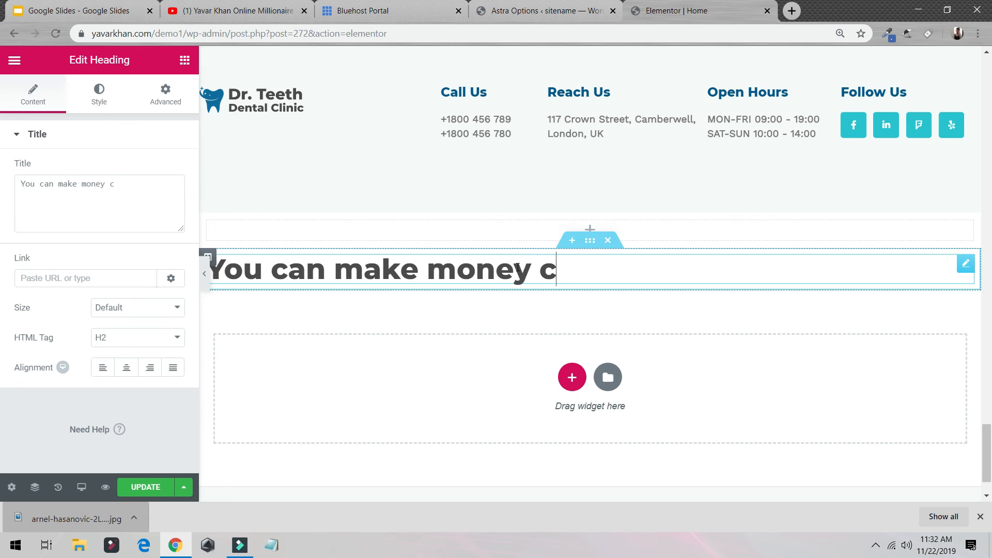
type("reateign web")
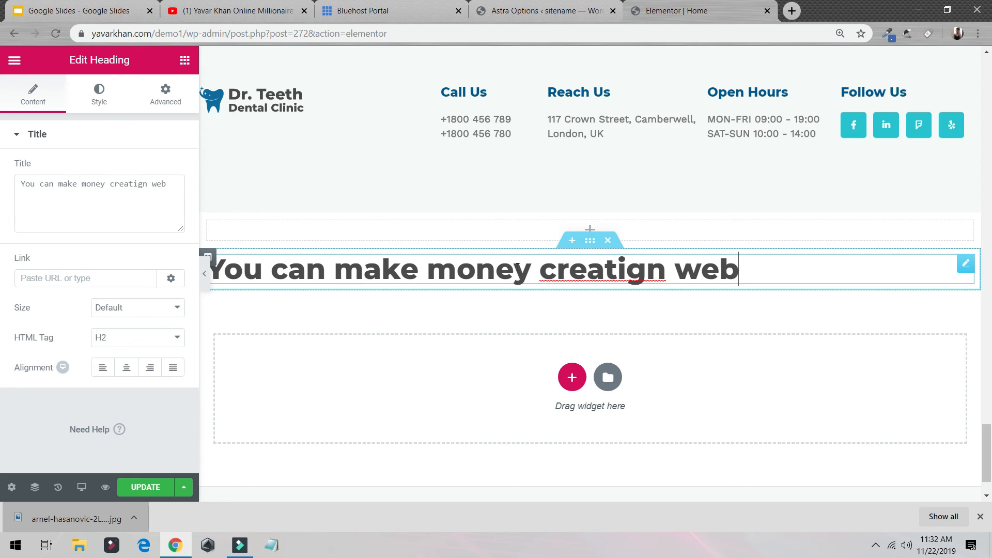
key("BackSpace")
key("BackSpace")
key("BackSpace")
key("BackSpace")
key("BackSpace")
key("BackSpace")
type("ng web")
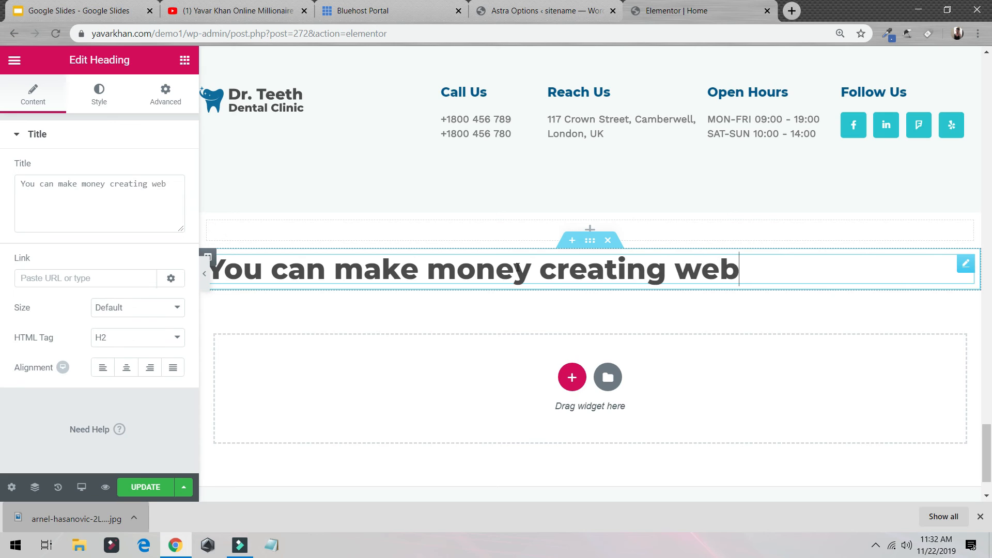
type("sites.")
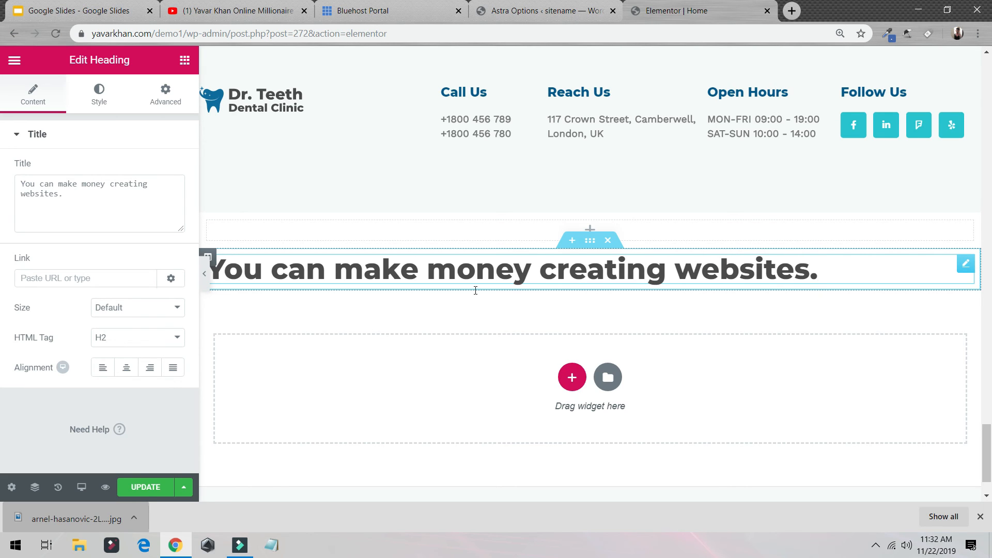
key("ctrl+s")
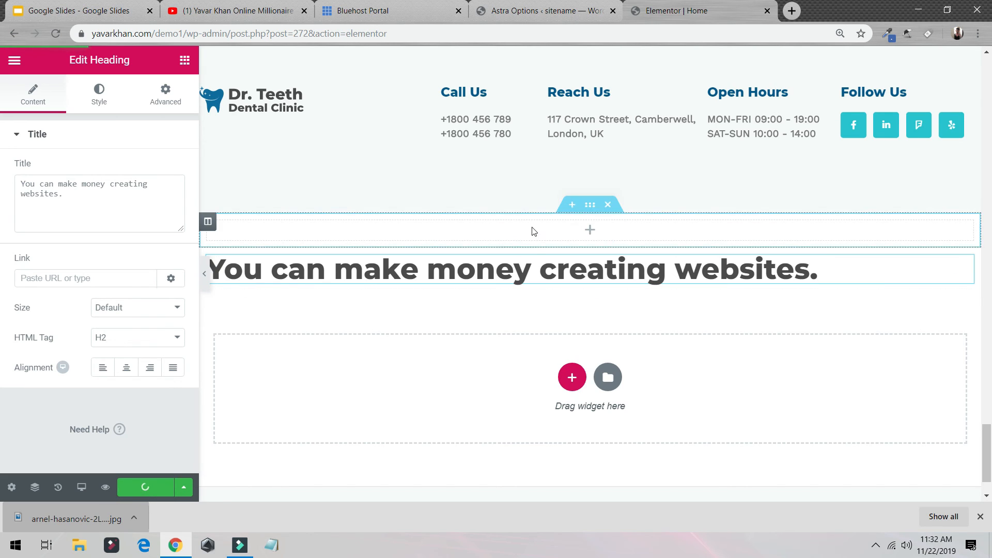
- Hide the editing panel and review the page at full width from the header down
triple_click(226, 63)
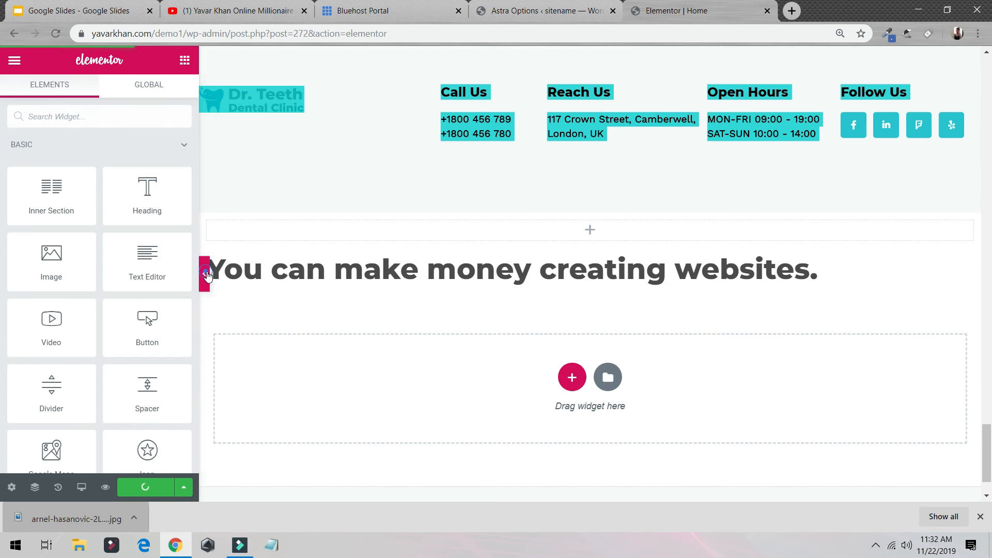
left_click(207, 275)
scroll(406, 305, "up", 15)
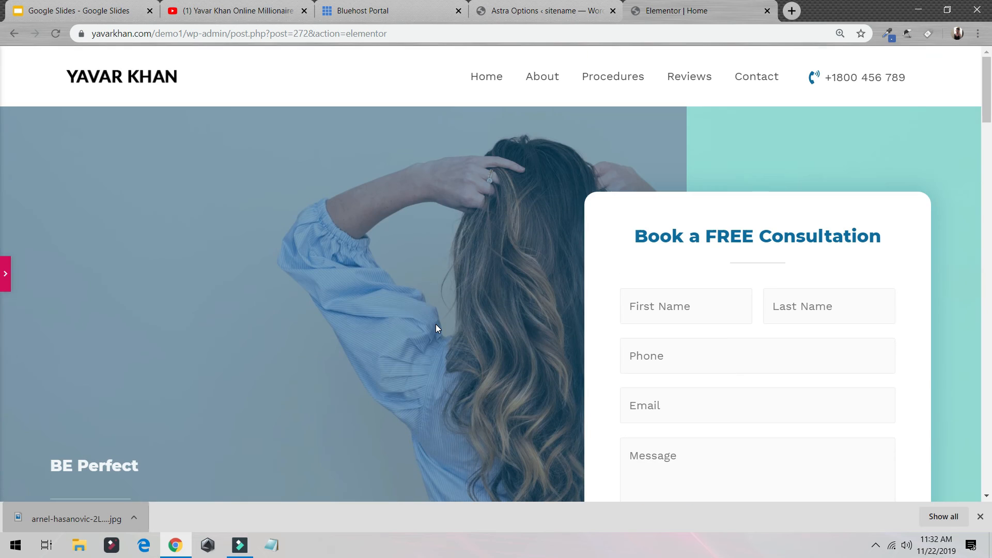
scroll(677, 101, "down", 5)
scroll(627, 150, "up", 5)
- Narrow the browser window to check how the page layout responds, and maximize it again
left_click(948, 9)
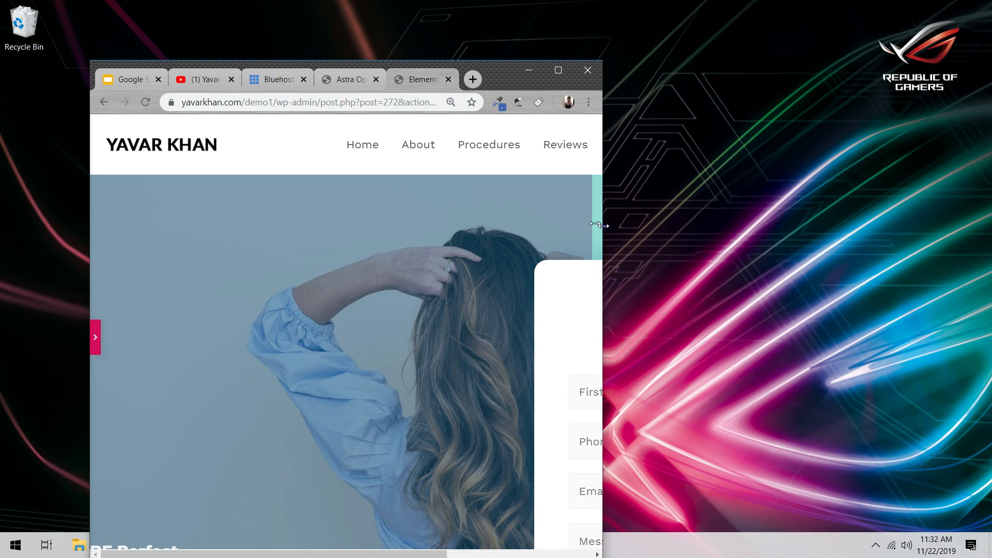
left_click_drag(596, 225, 413, 225)
left_click(368, 70)
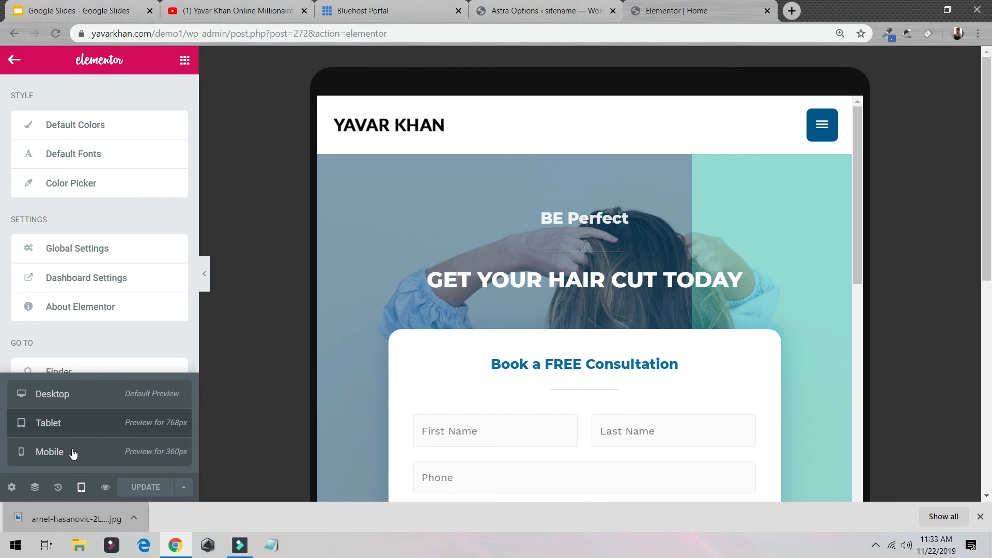
- Preview the page in Mobile and Tablet modes, checking the mobile layout, and return to Desktop mode
left_click(73, 454)
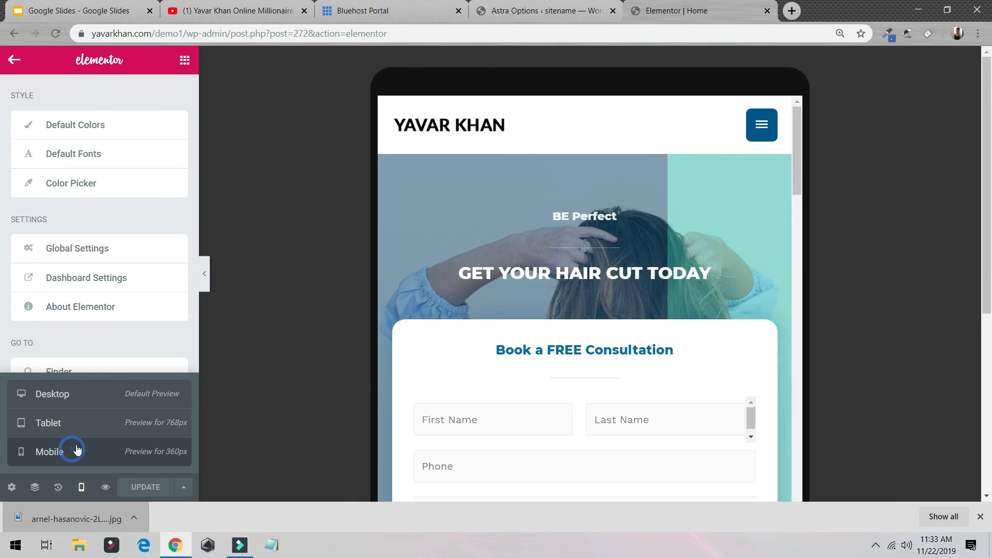
scroll(588, 236, "down", 5)
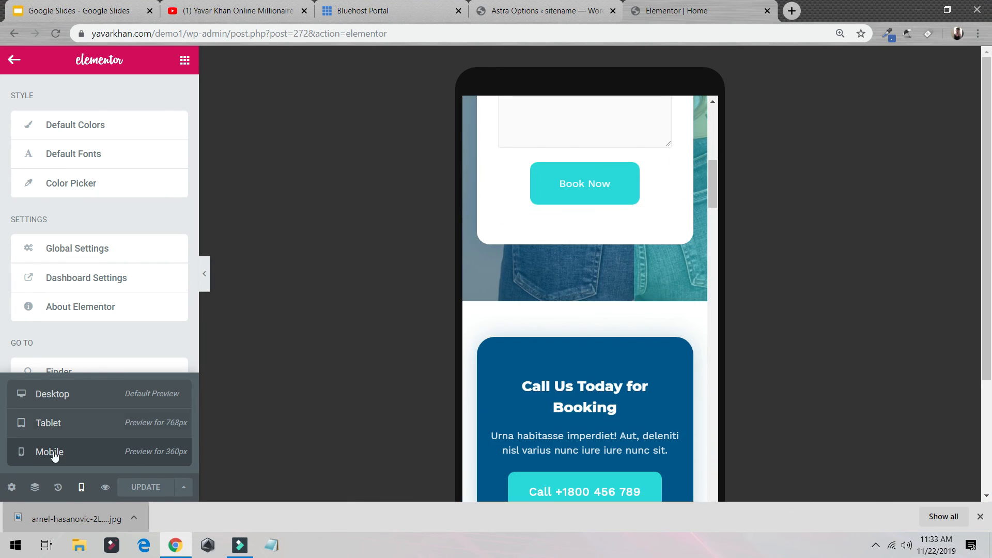
left_click(73, 422)
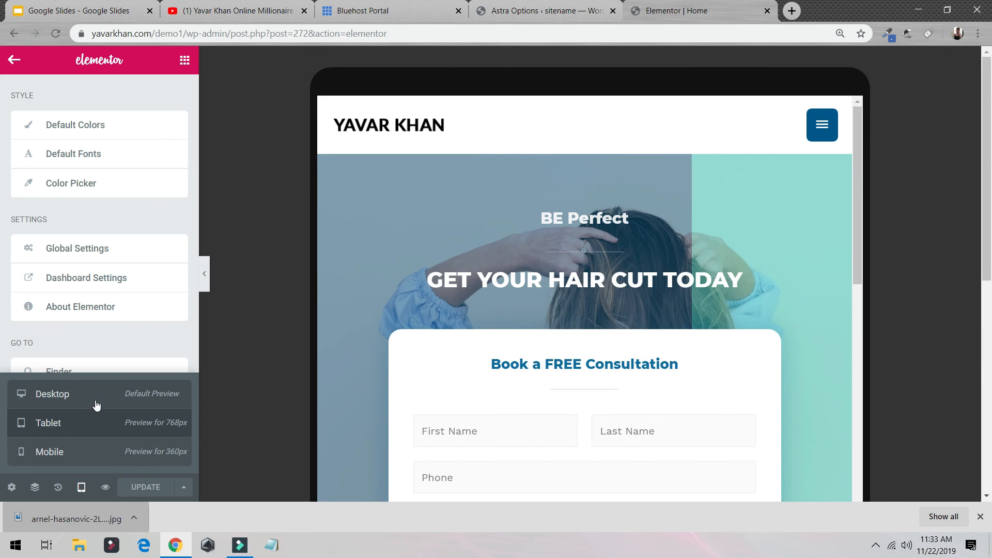
left_click(150, 398)
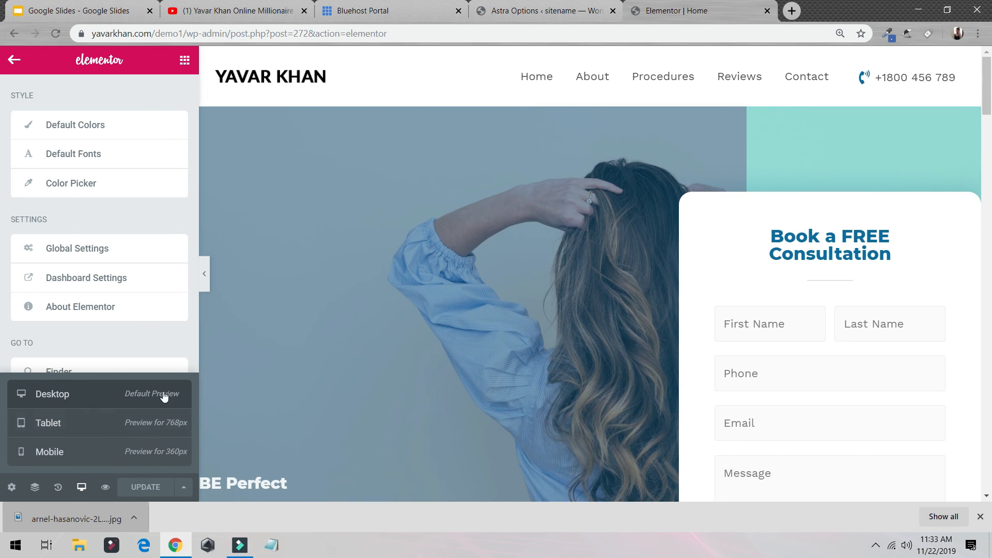
- Check the desktop page with the editing panel hidden, restore the panel and exit to the WordPress dashboard
left_click(205, 275)
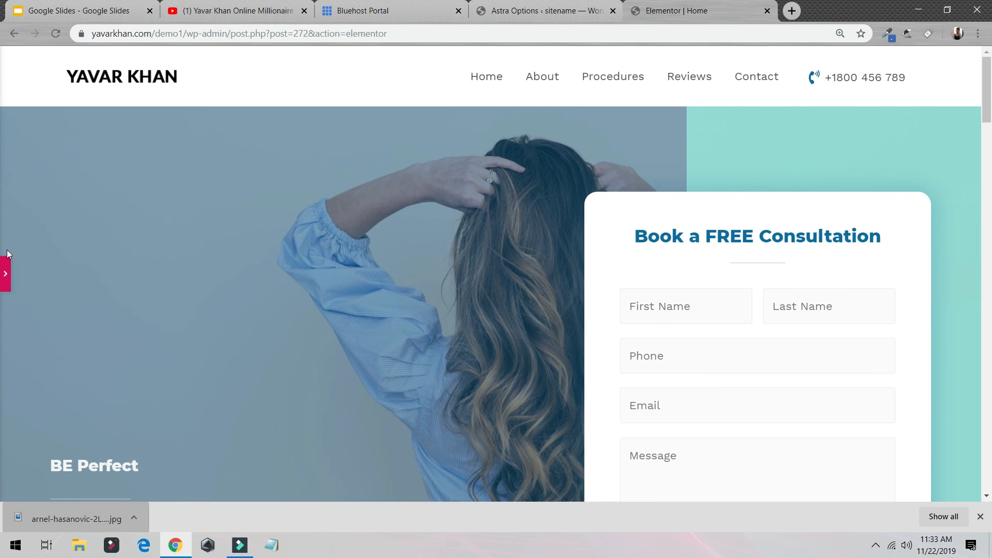
left_click(6, 272)
left_click(96, 443)
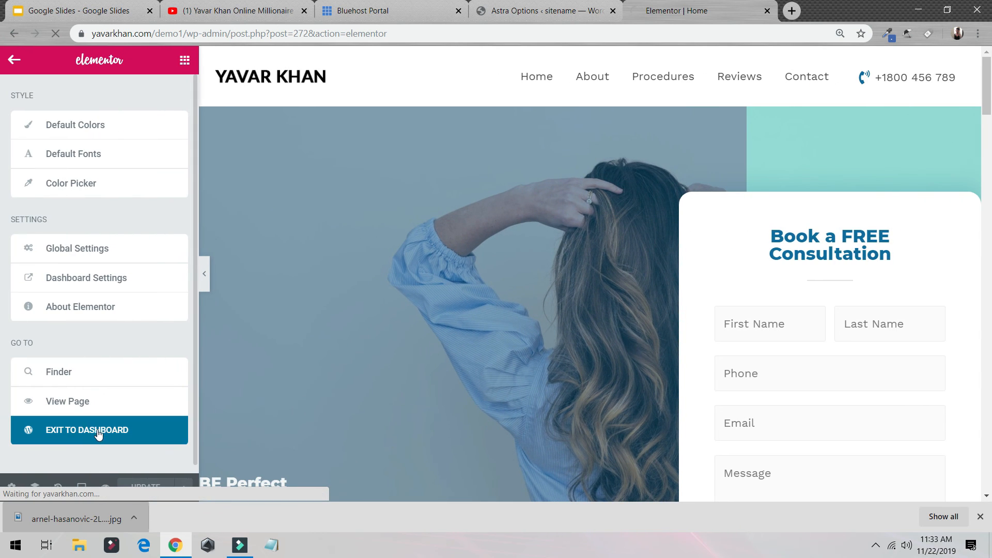